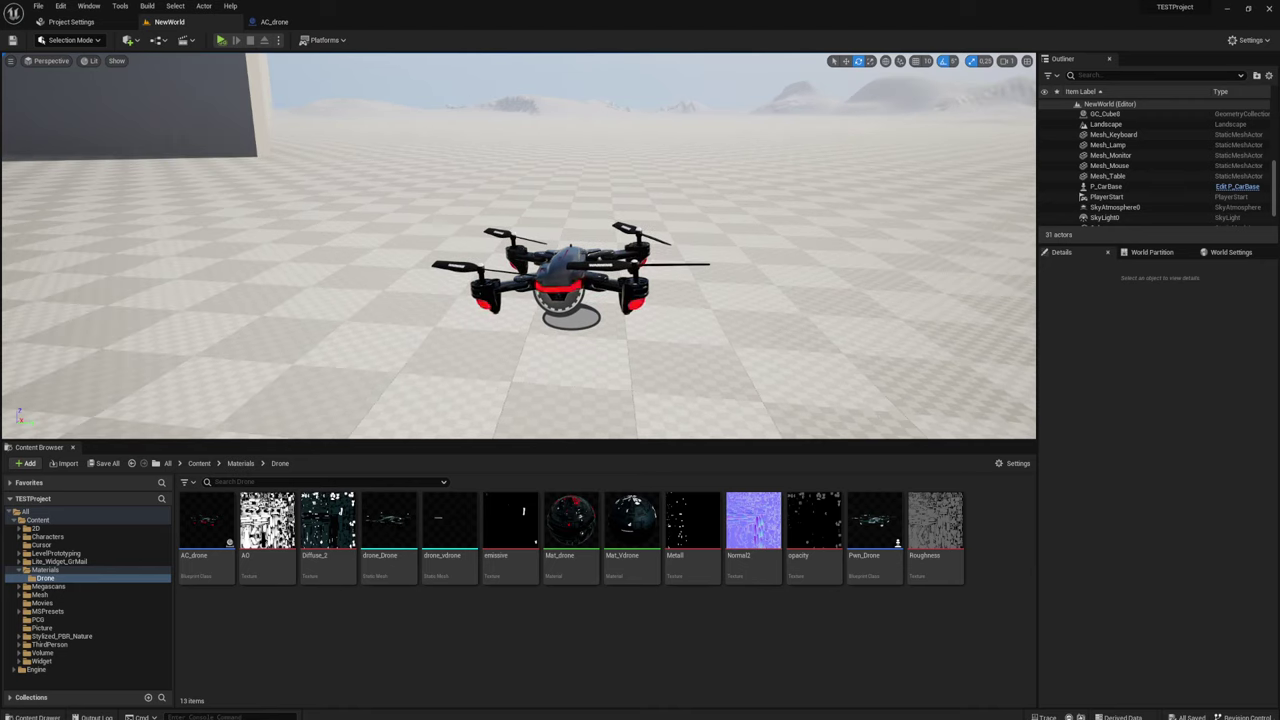
Open the AC_drone blueprint and frame its drone_vdrone propeller components in the viewport
right_click_drag(518, 300, 510, 285)
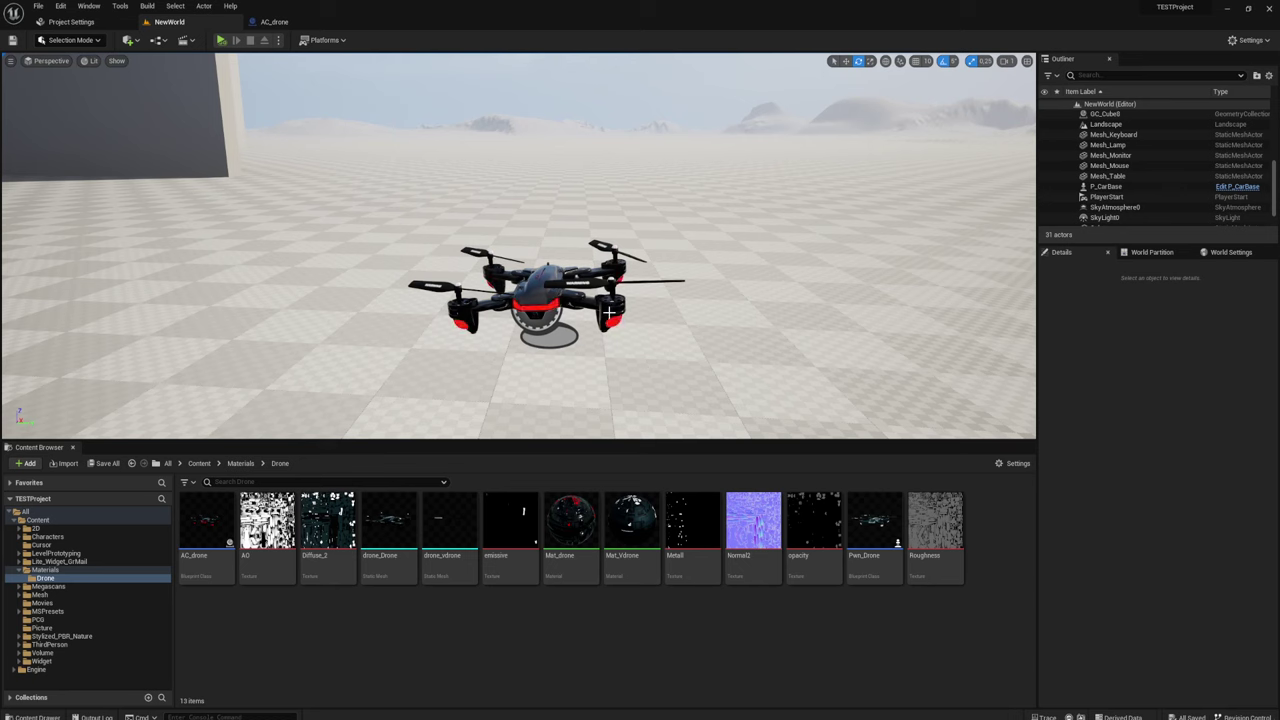
mouse_move(609, 313)
right_mouse_down()
mouse_move(605, 285)
mouse_move(640, 290)
right_mouse_up()
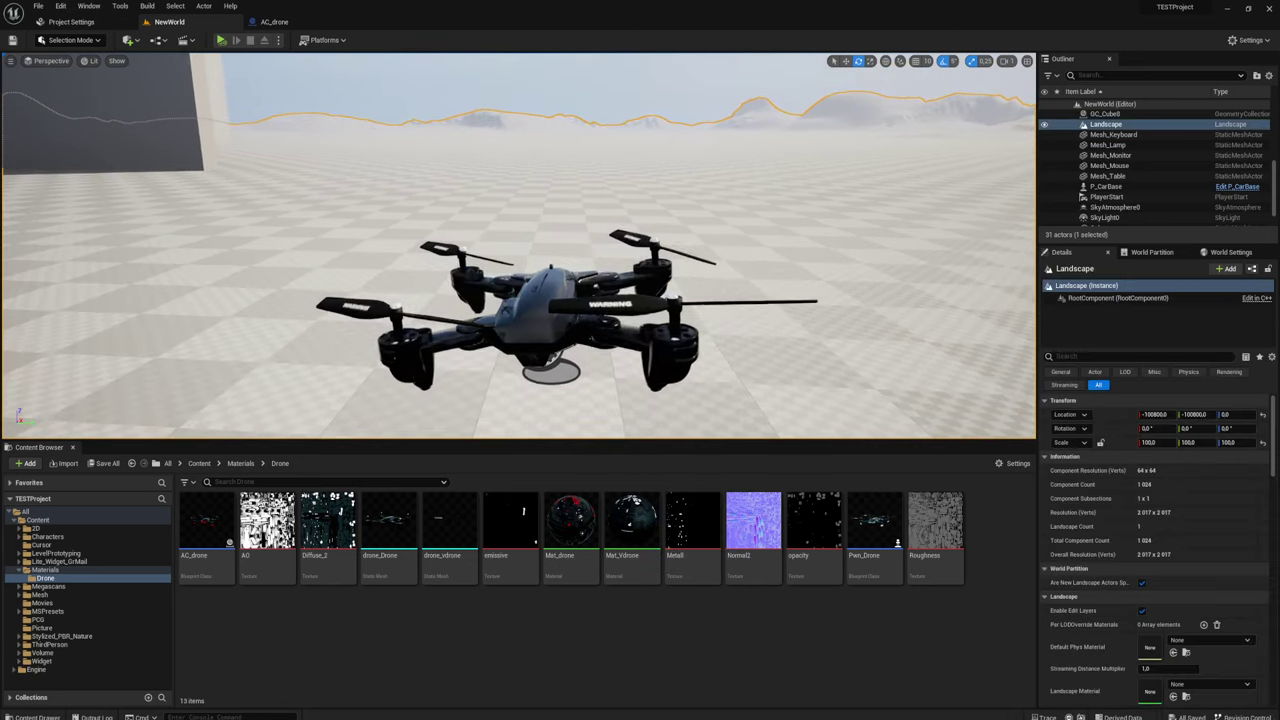
scroll(519, 246, "down", 4)
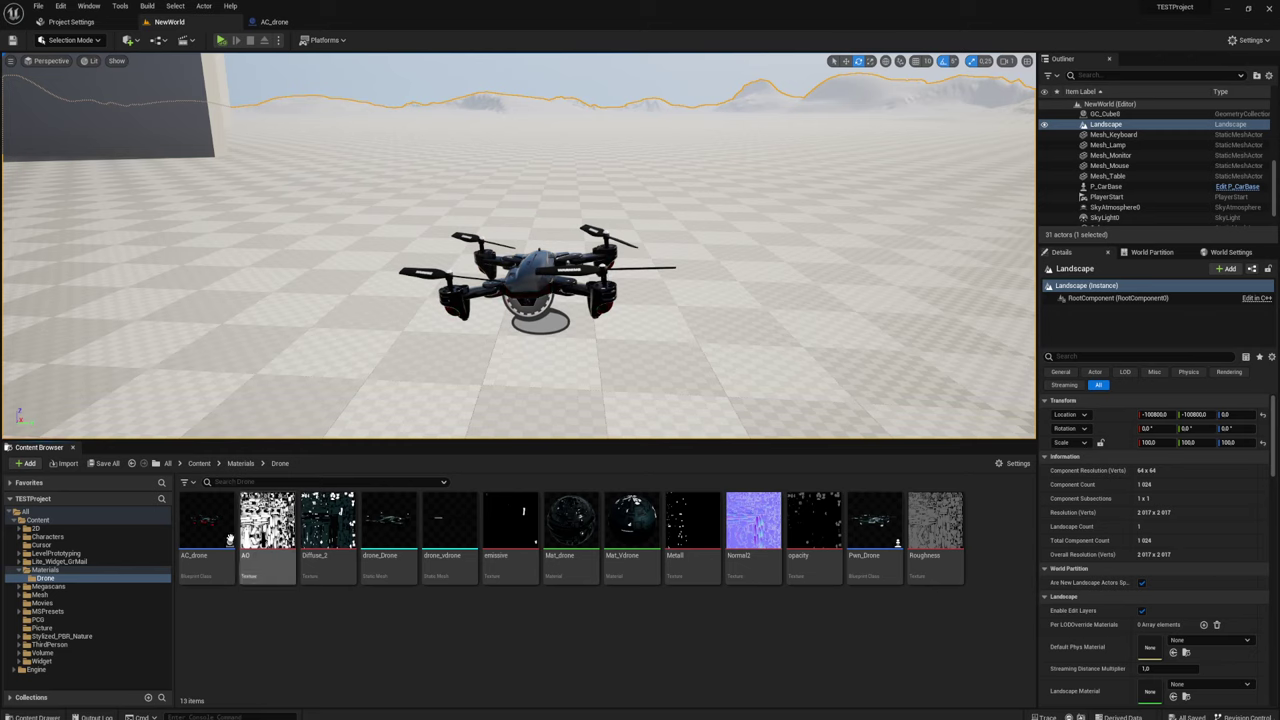
double_click(208, 515)
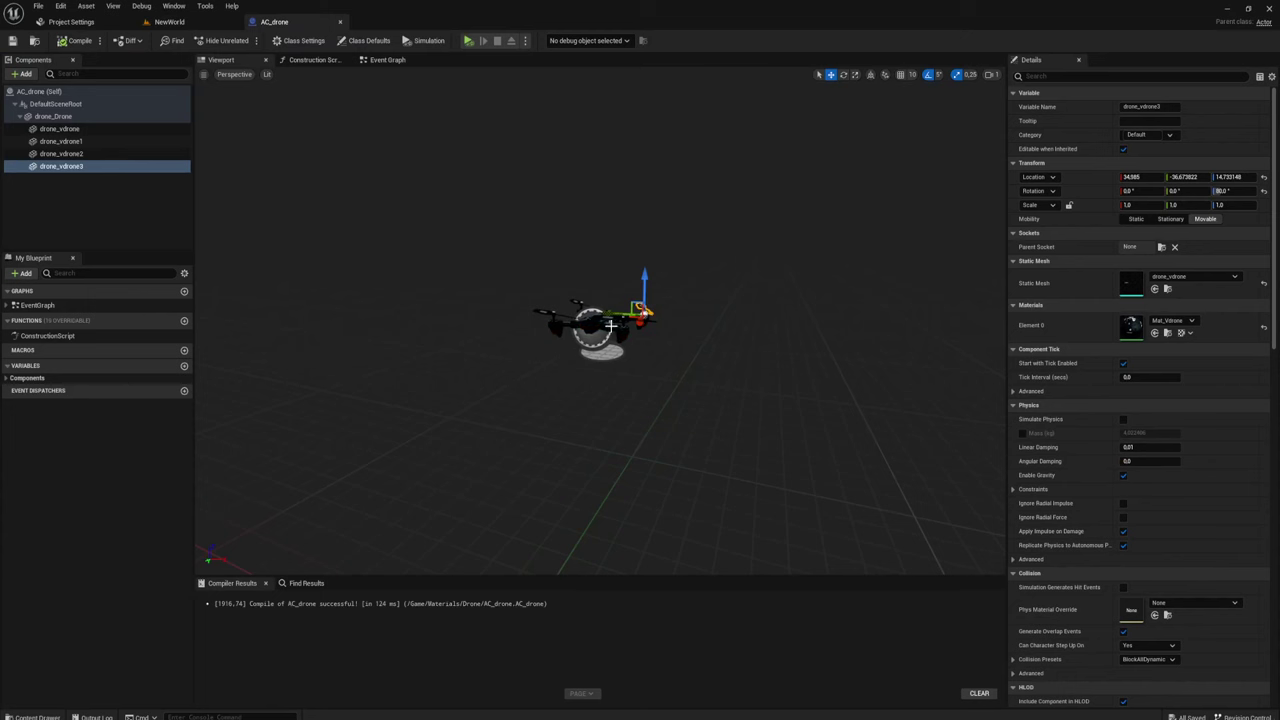
left_click(55, 116)
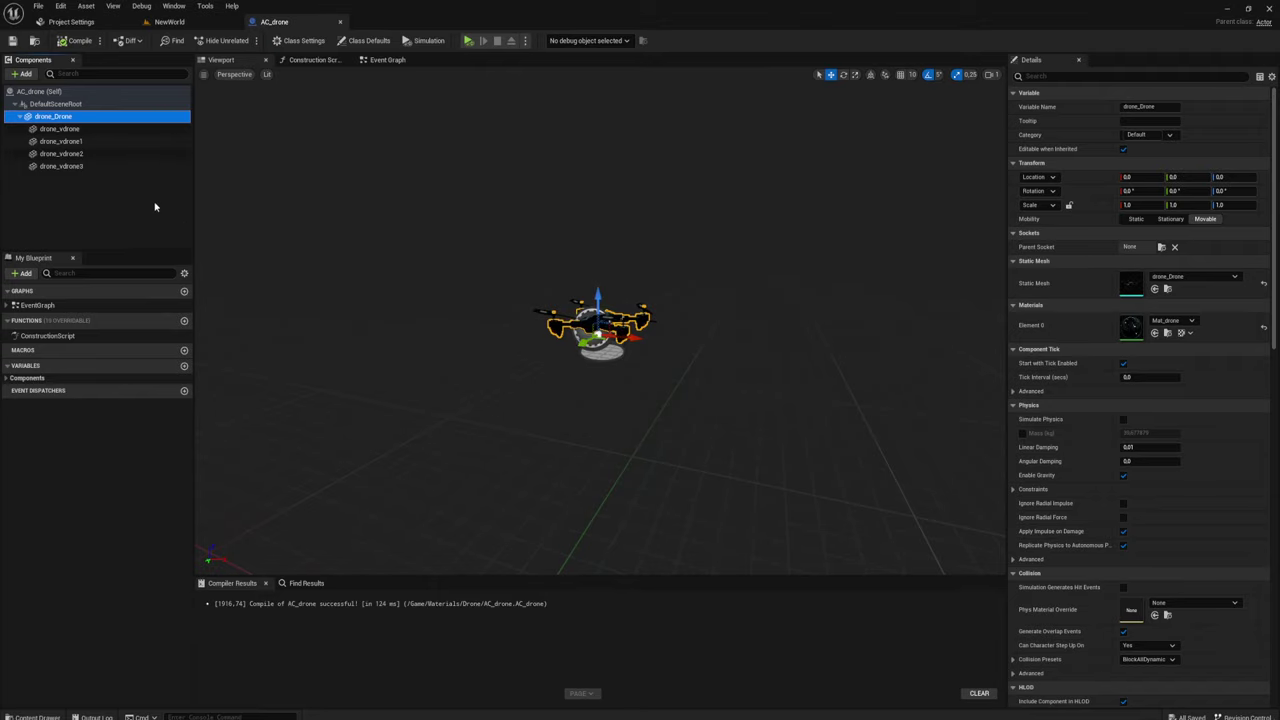
left_click(62, 129)
left_click(62, 141)
left_click(60, 154)
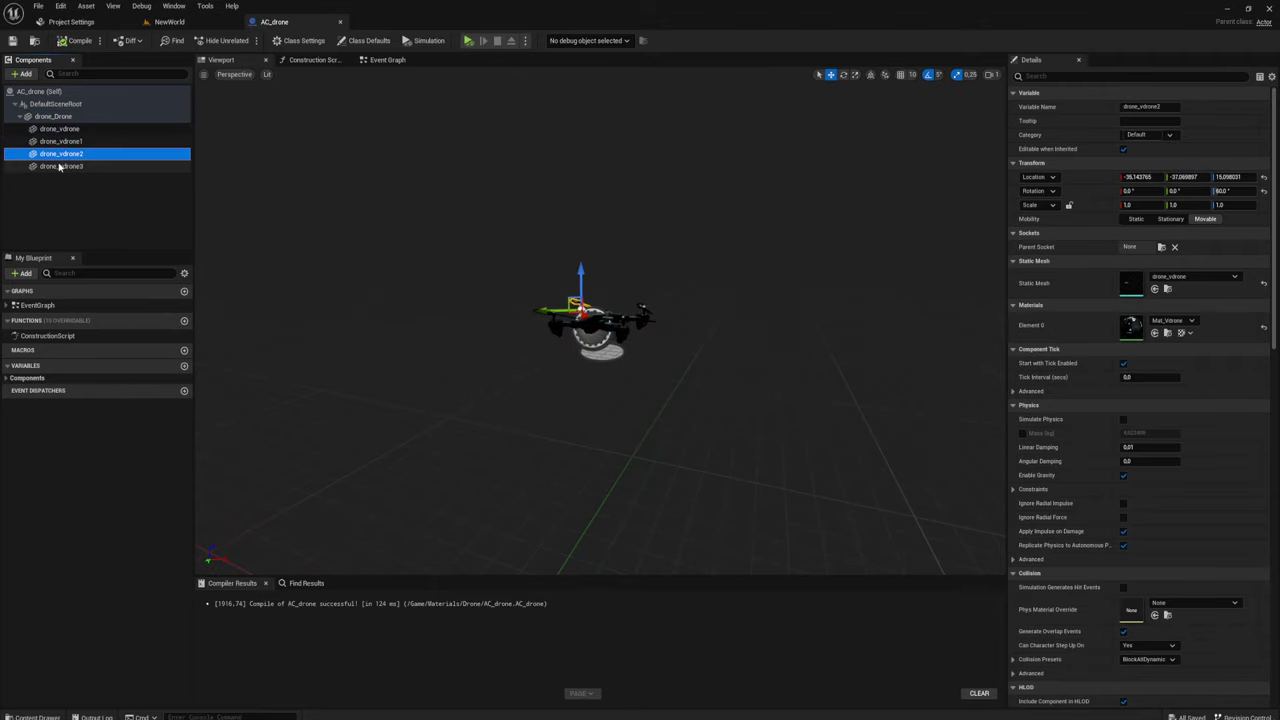
left_click(60, 166)
key("f")
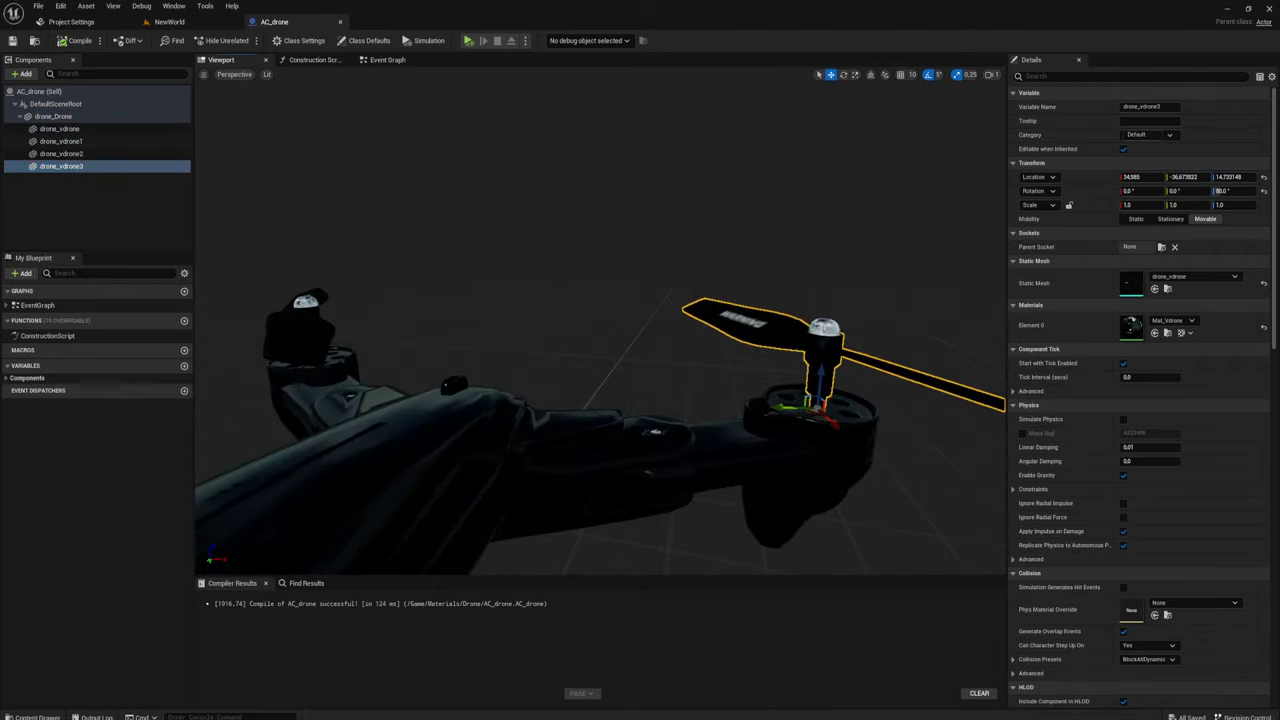
left_click_drag(600, 400, 560, 380, "alt")
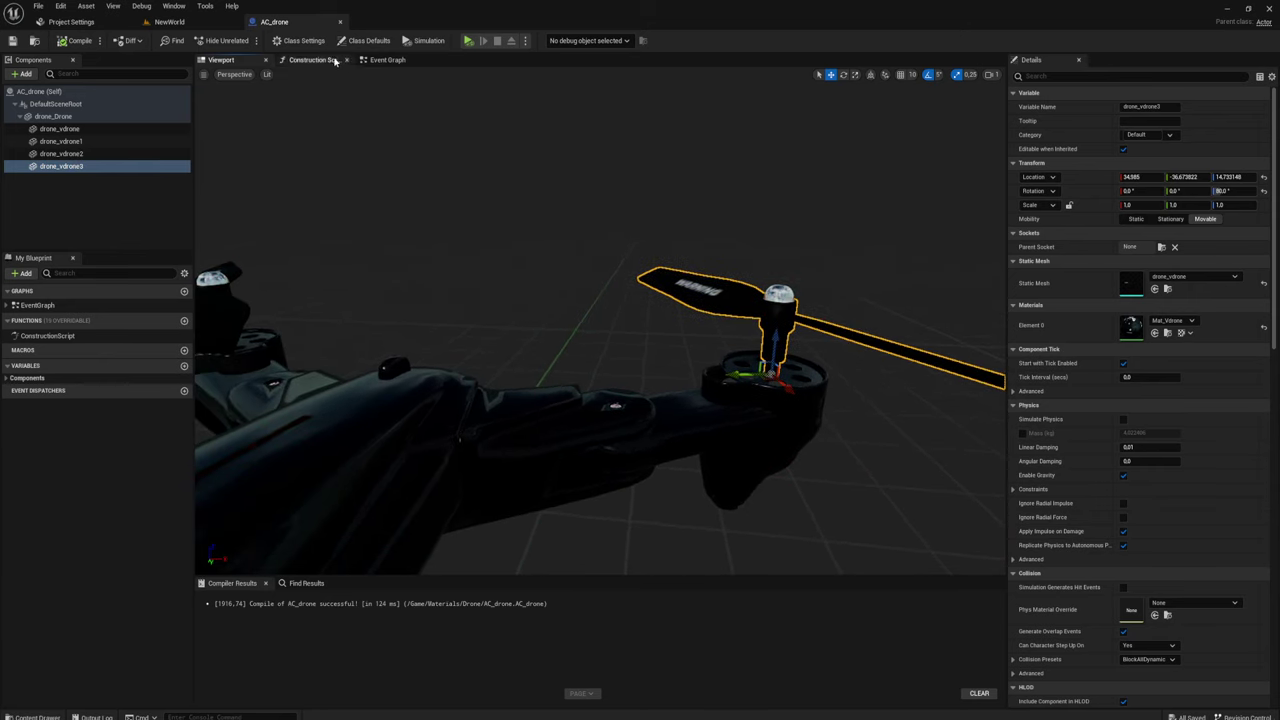
Look over the Event Tick and Event BeginPlay nodes, then go back to the NewWorld level
left_click(386, 60)
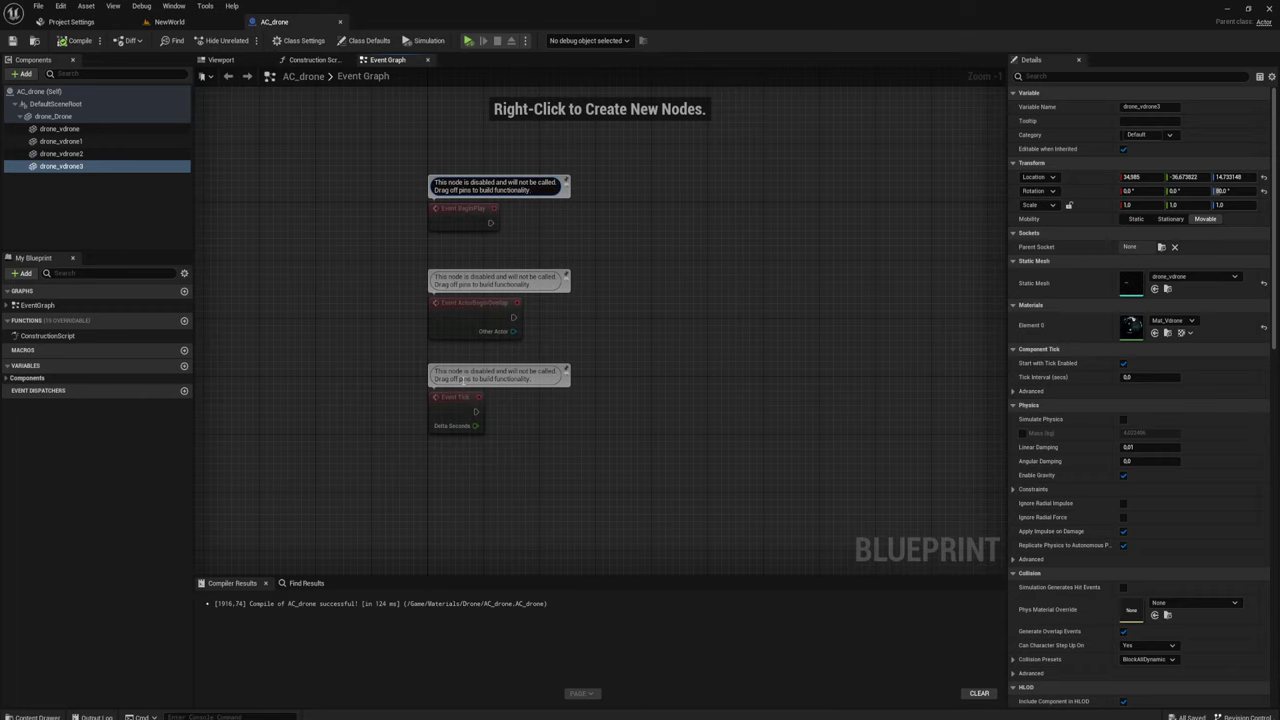
left_click_drag(392, 364, 589, 447)
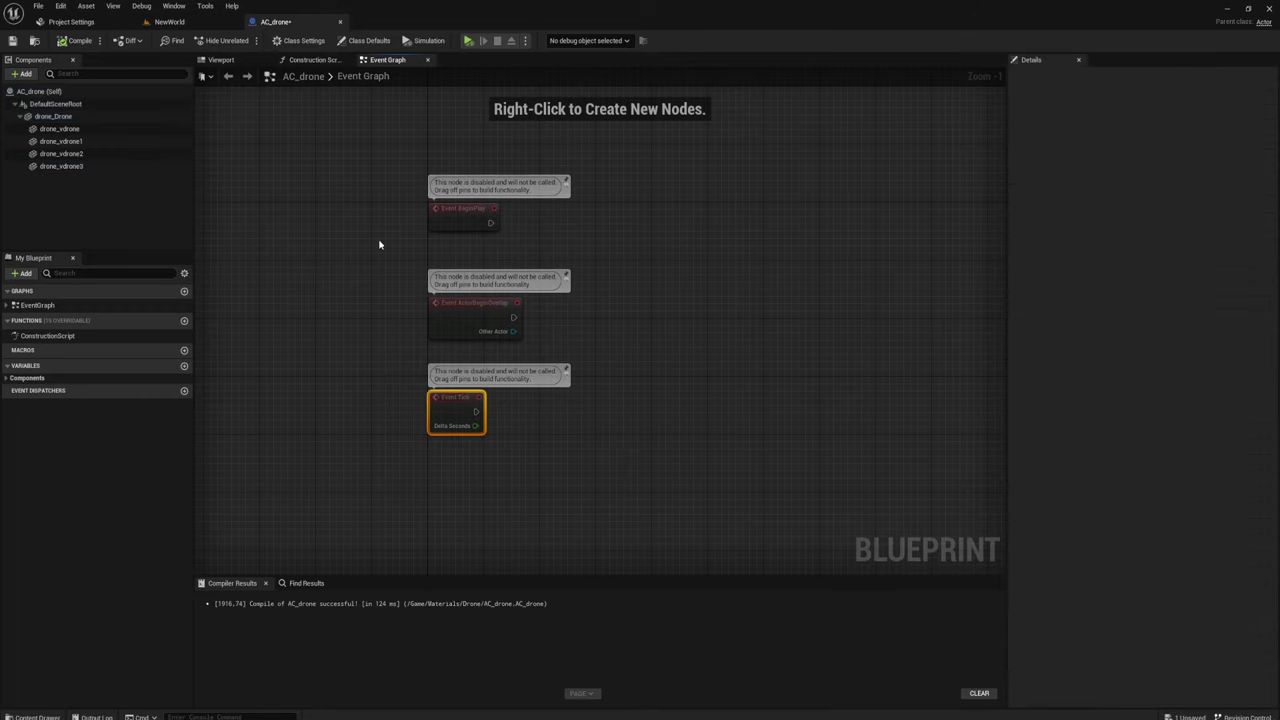
left_click_drag(379, 244, 631, 181)
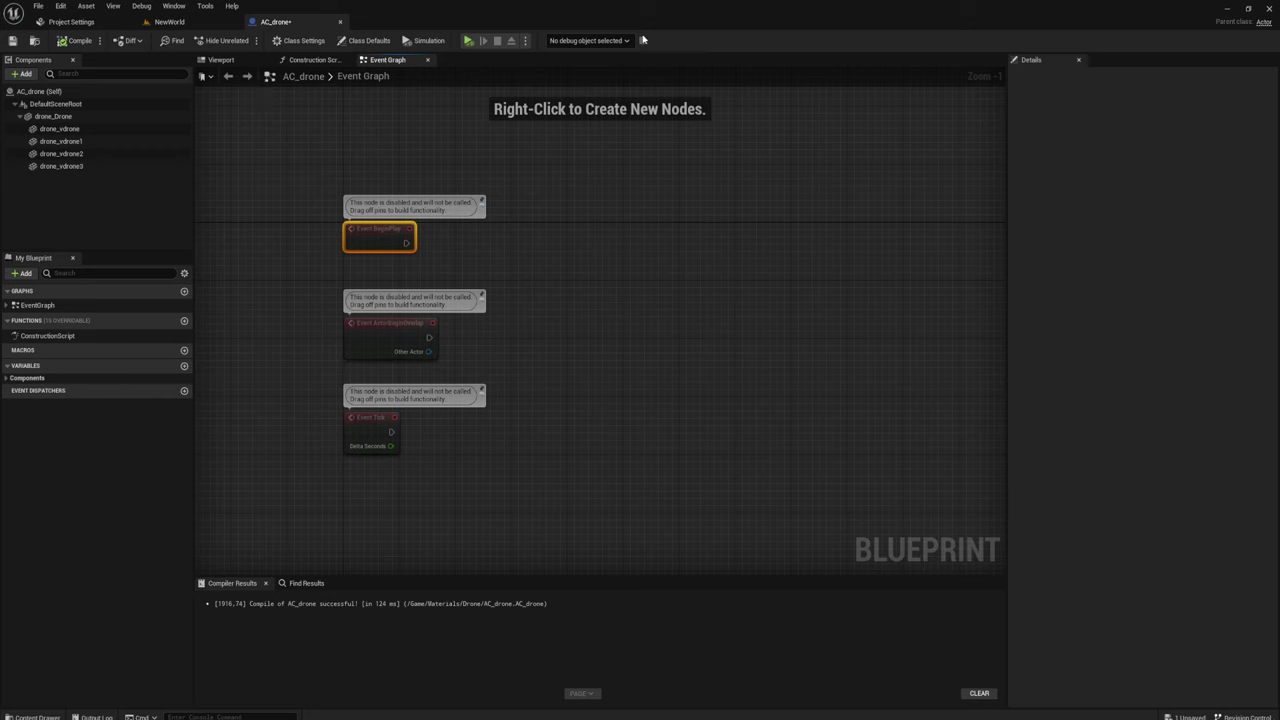
left_click(54, 118)
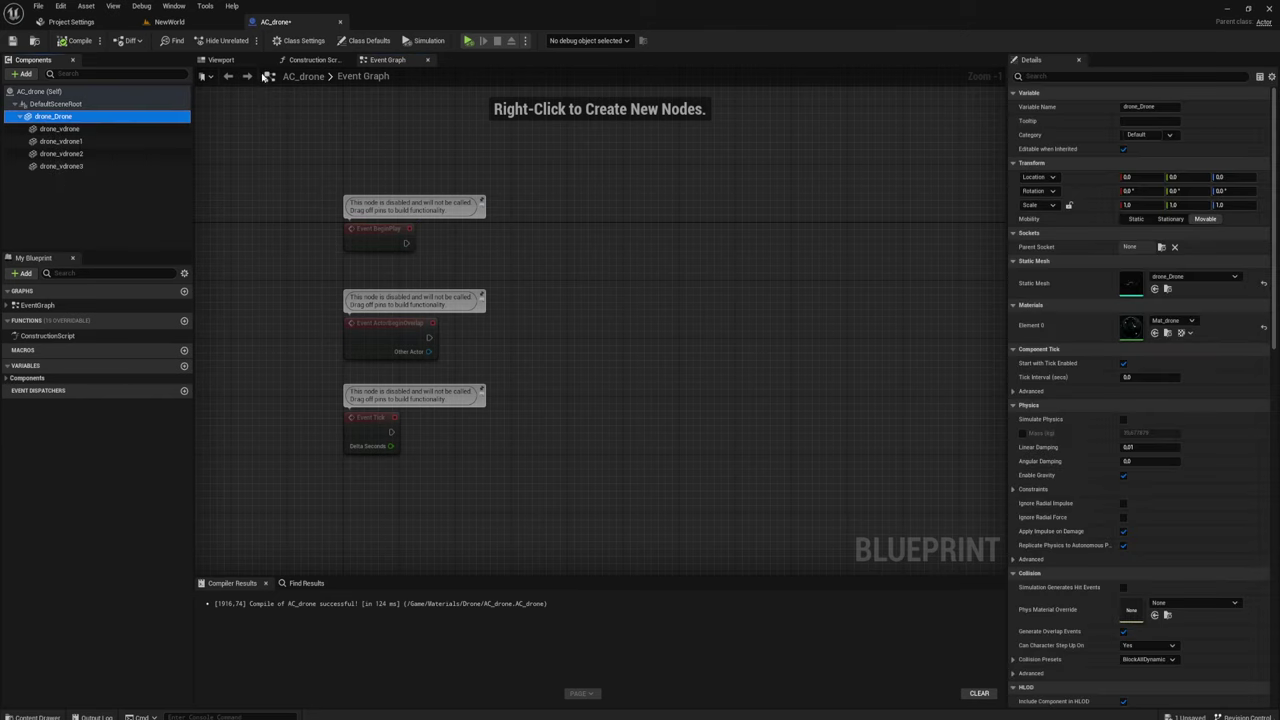
left_click(170, 21)
right_click_drag(520, 250, 552, 266)
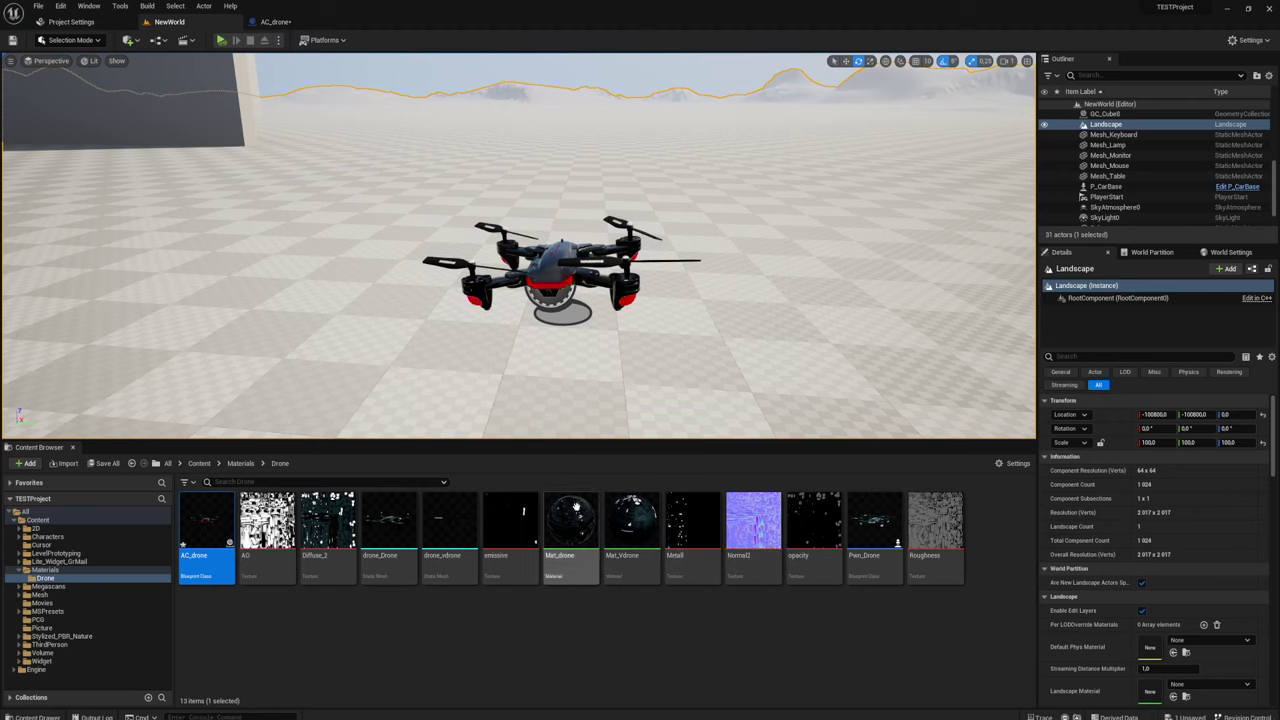
Open the Diffuse_2 texture, zoom in to inspect it, then close its viewer
left_click(570, 511)
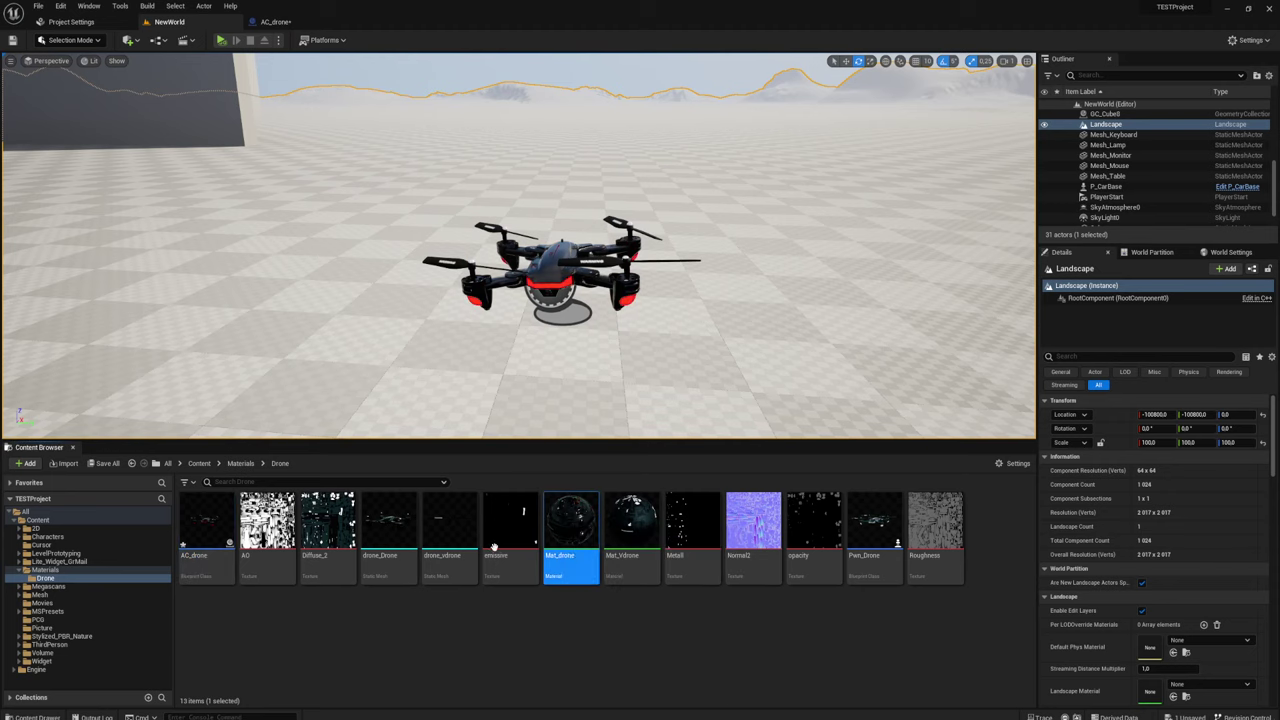
double_click(333, 521)
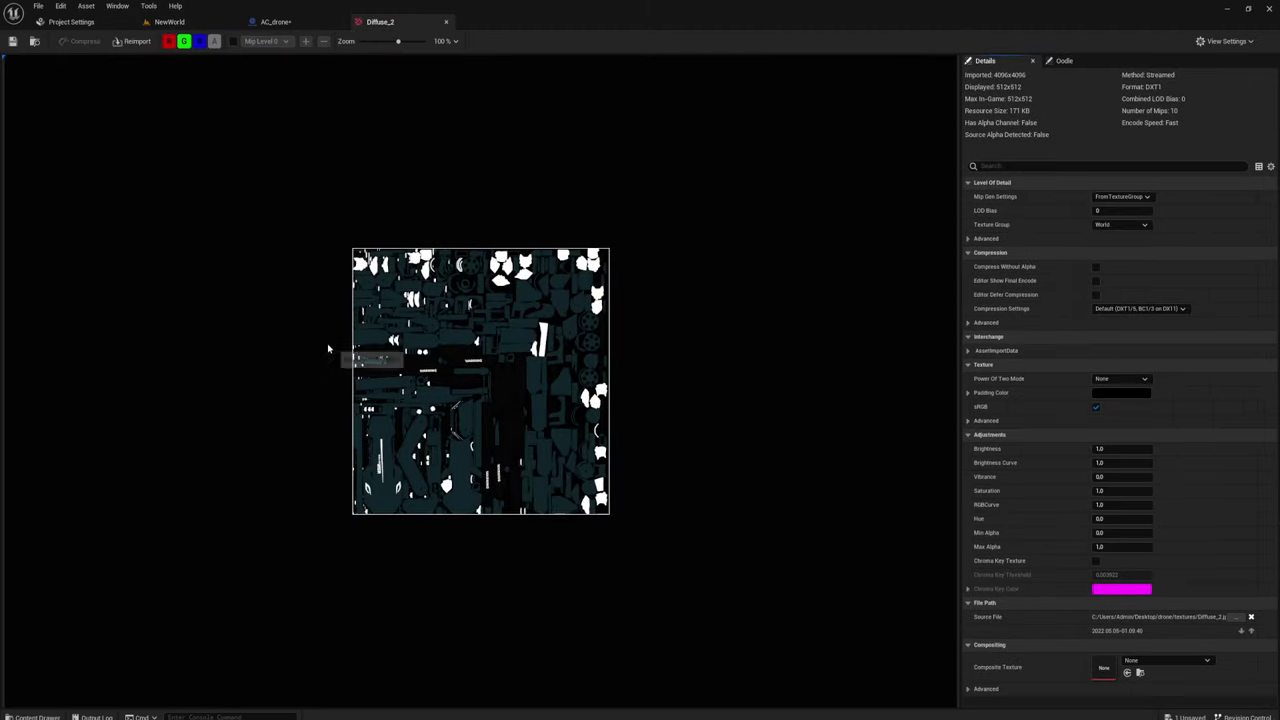
scroll(345, 360, "up", 3)
scroll(351, 371, "up", 2)
scroll(351, 371, "up", 1)
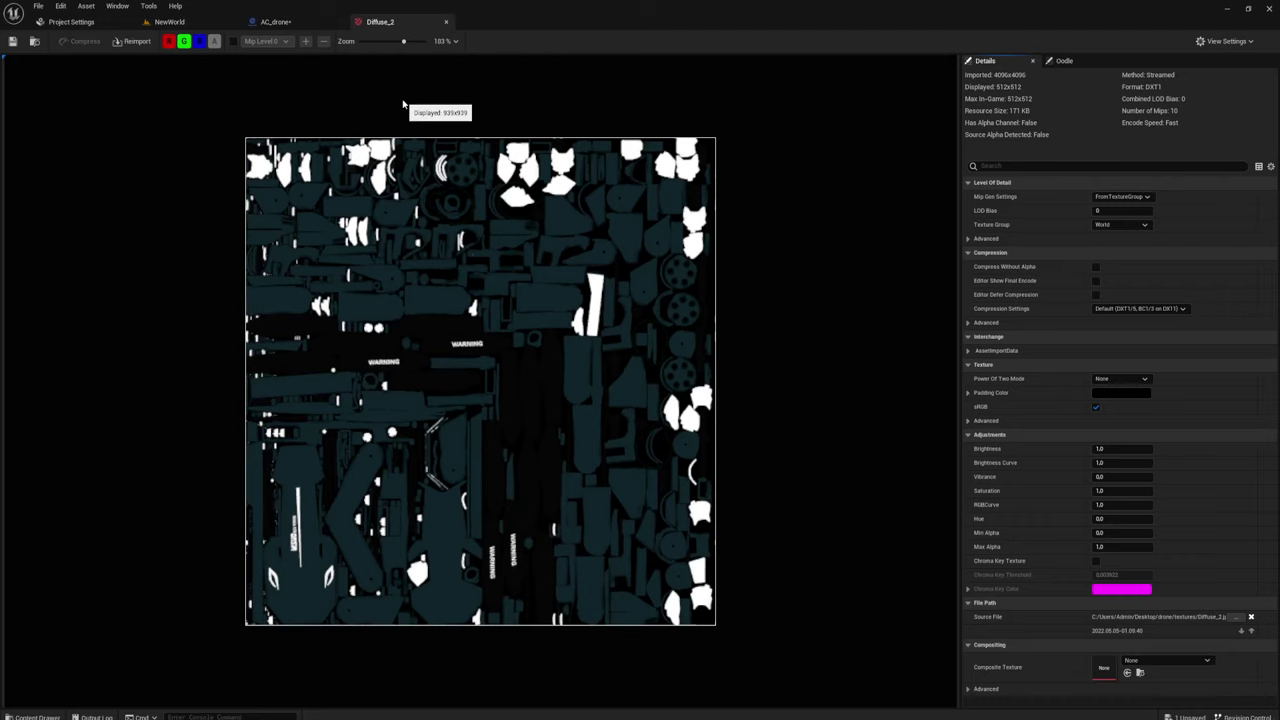
left_click(448, 22)
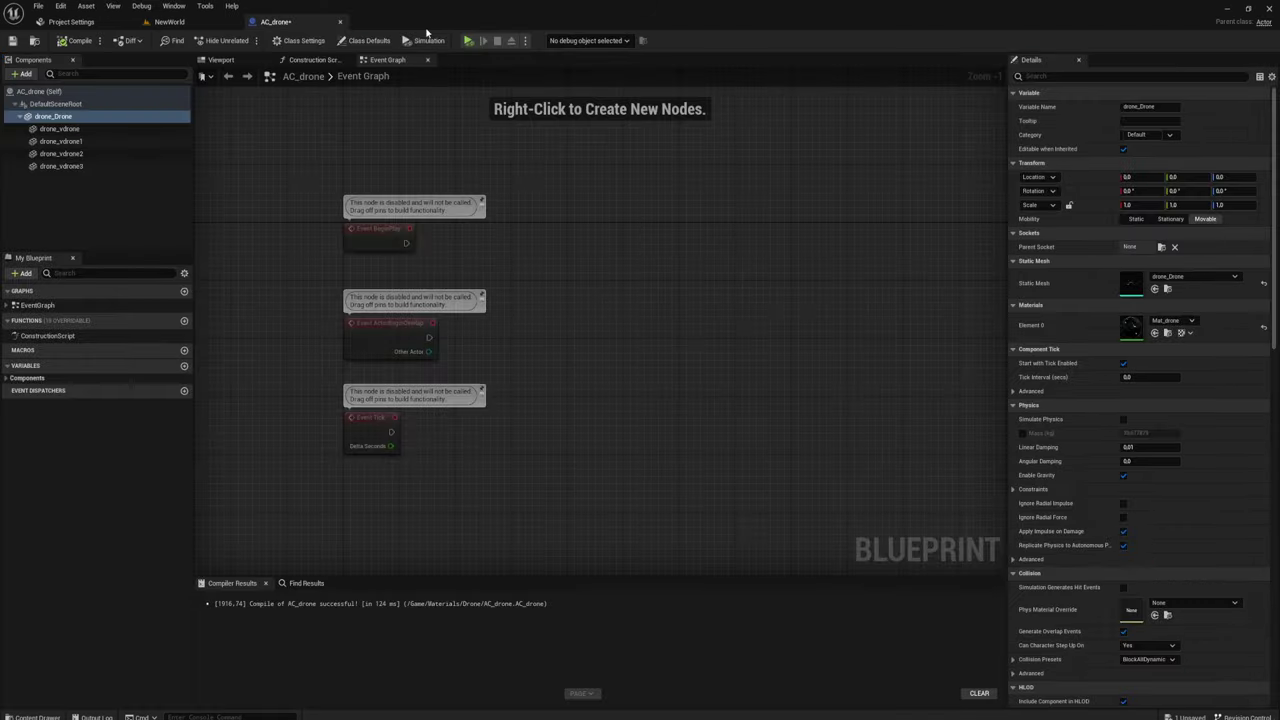
Briefly preview the drone_vdrone propeller mesh, then close it and go back to the NewWorld level
left_click(200, 22)
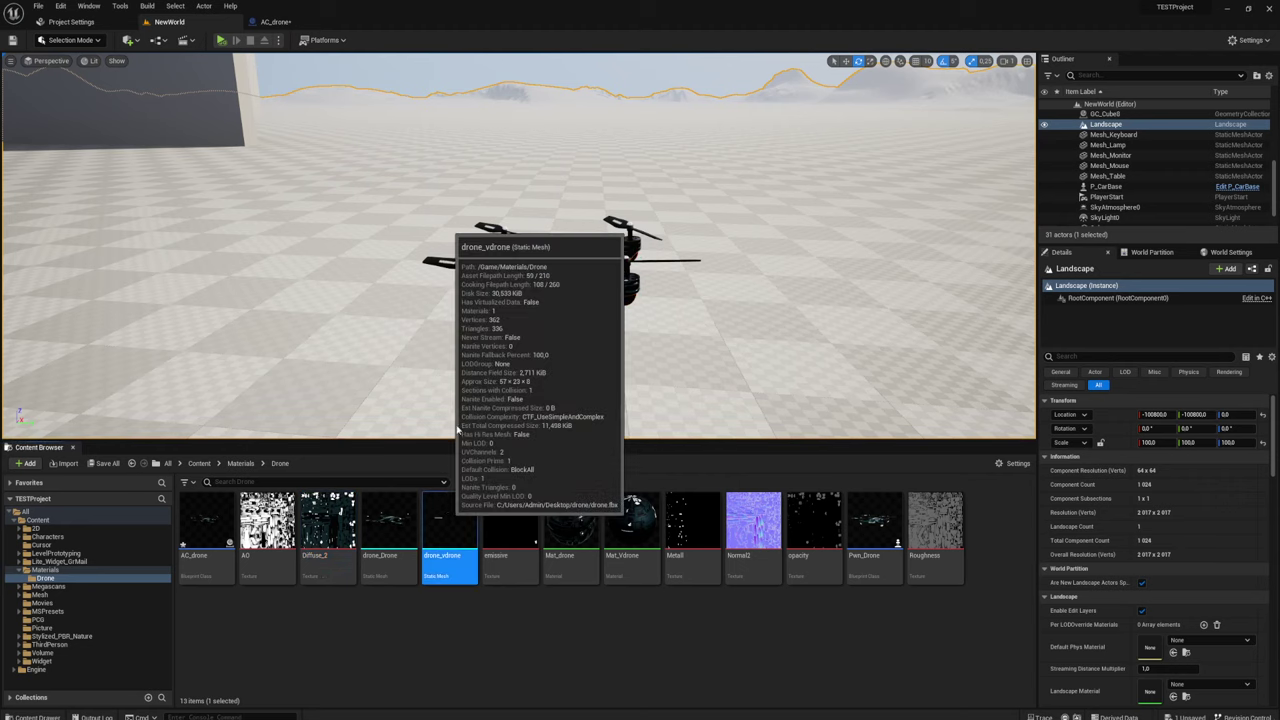
double_click(448, 520)
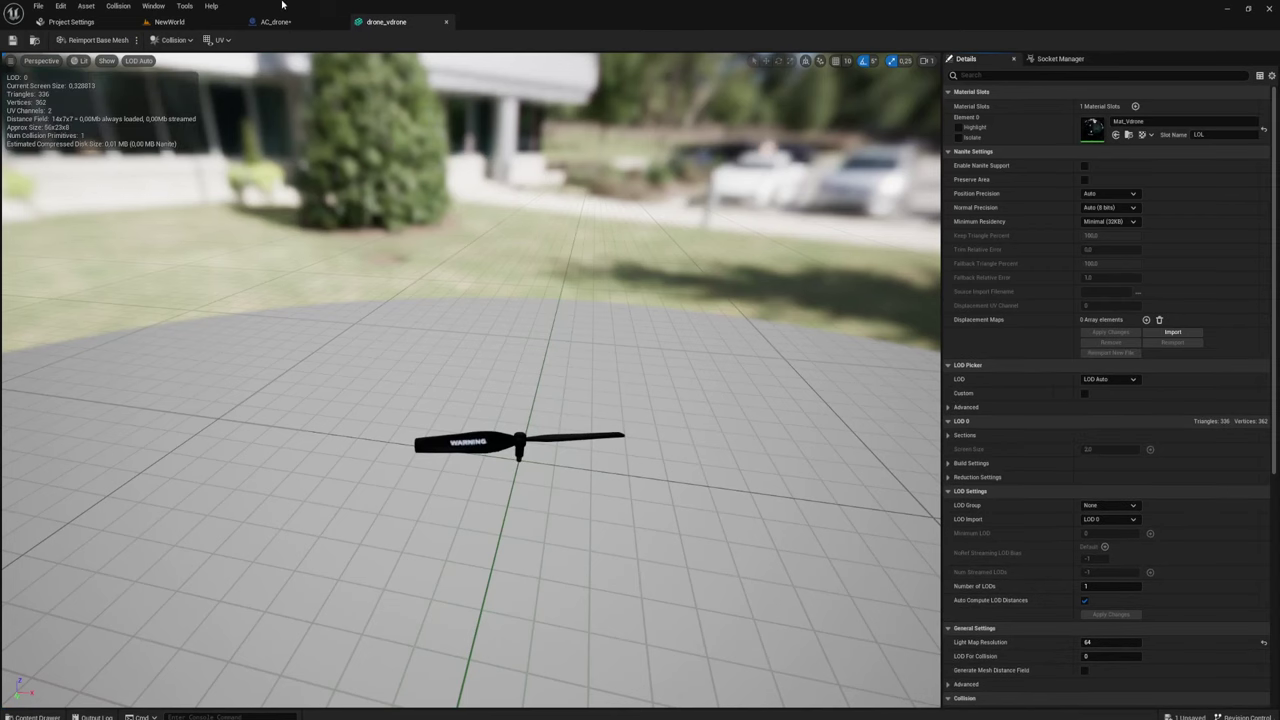
left_click(445, 23)
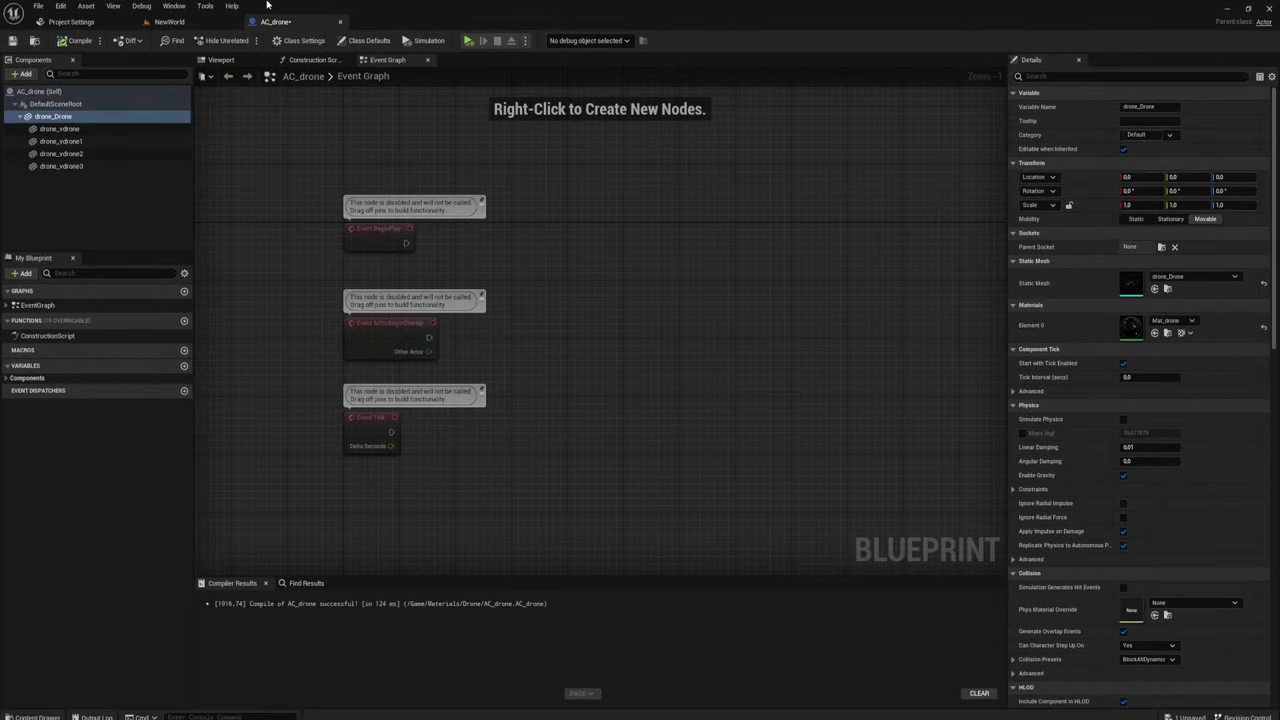
left_click(208, 20)
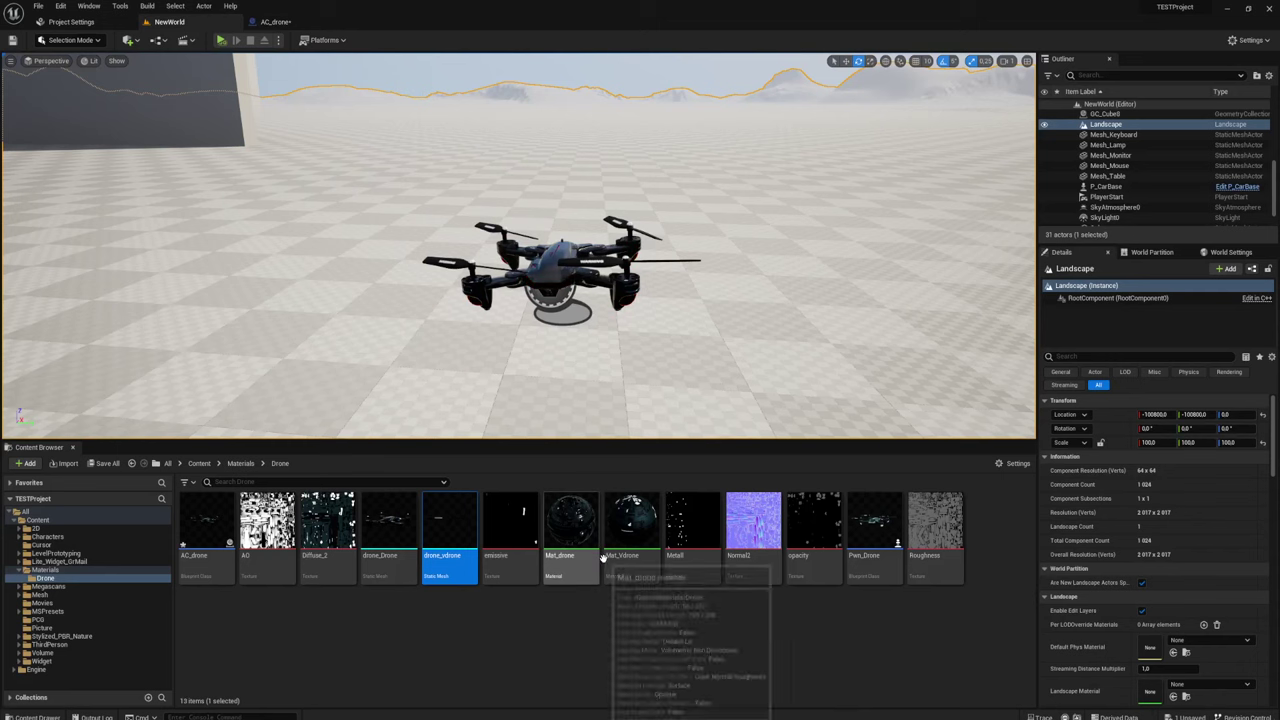
left_click(636, 646)
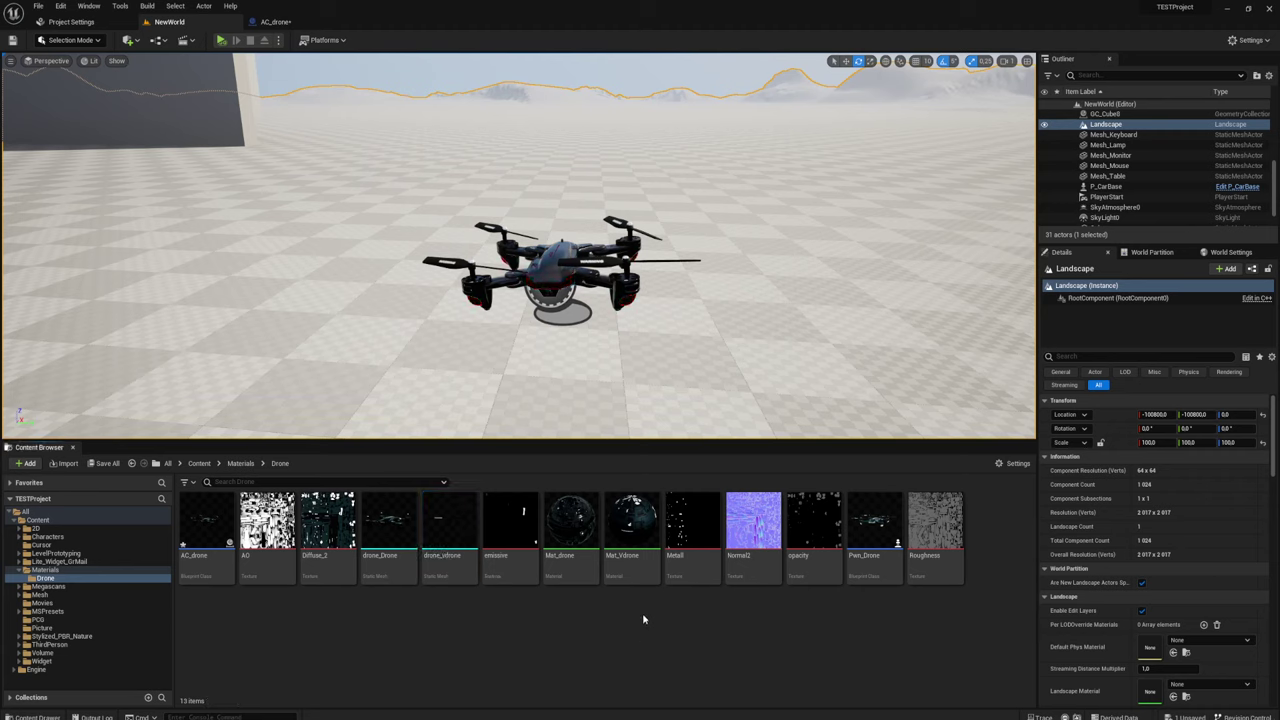
mouse_move(636, 517)
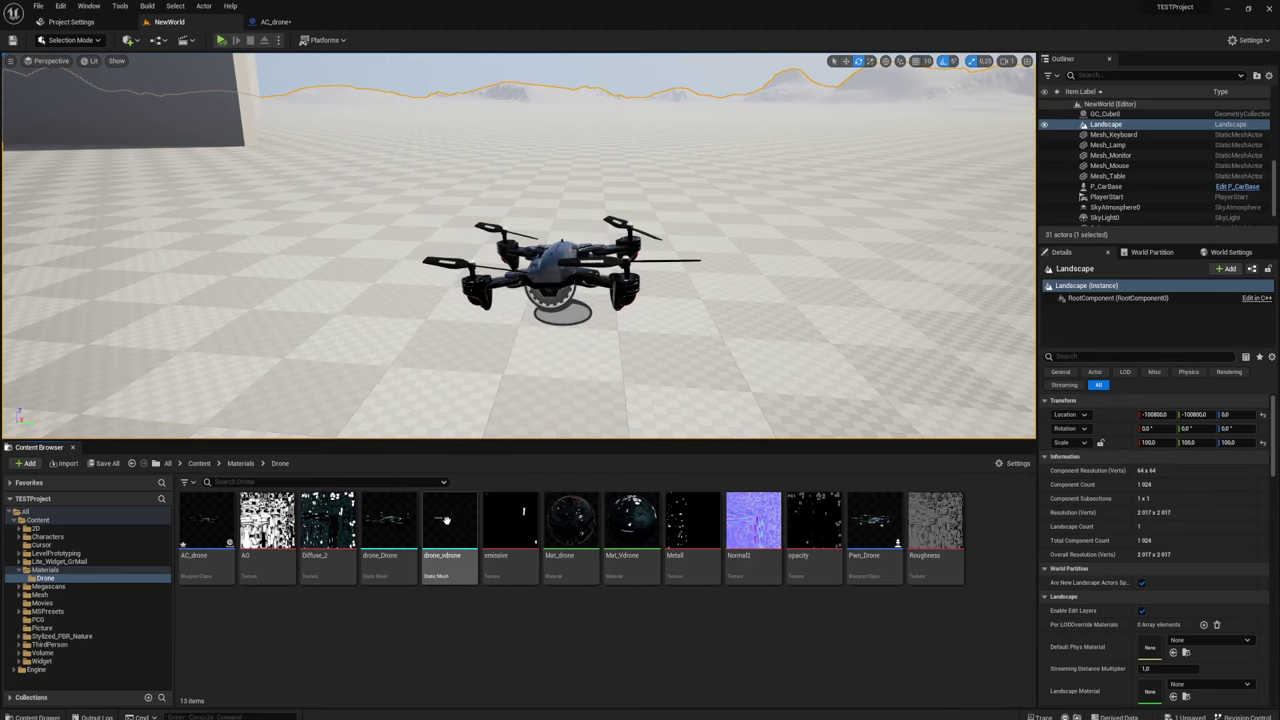
Open the Mat_Vdrone material and preview it on a rotating cube
double_click(646, 516)
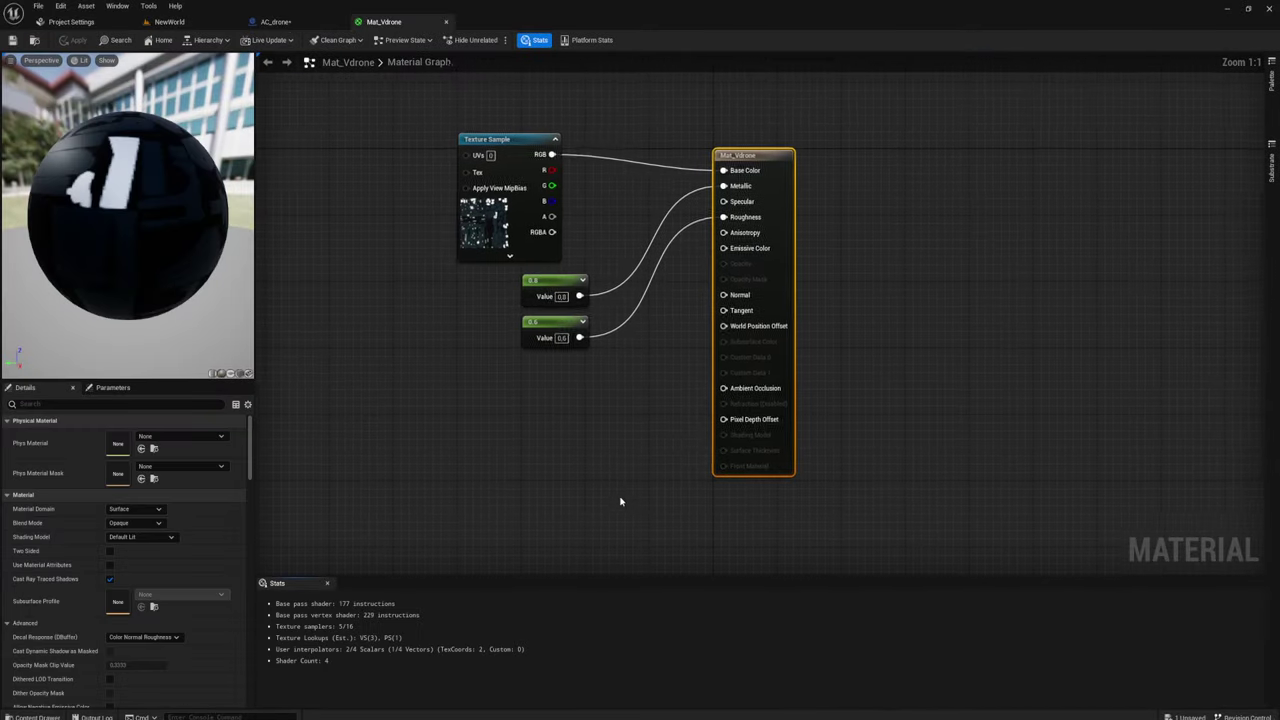
left_click_drag(588, 432, 729, 152)
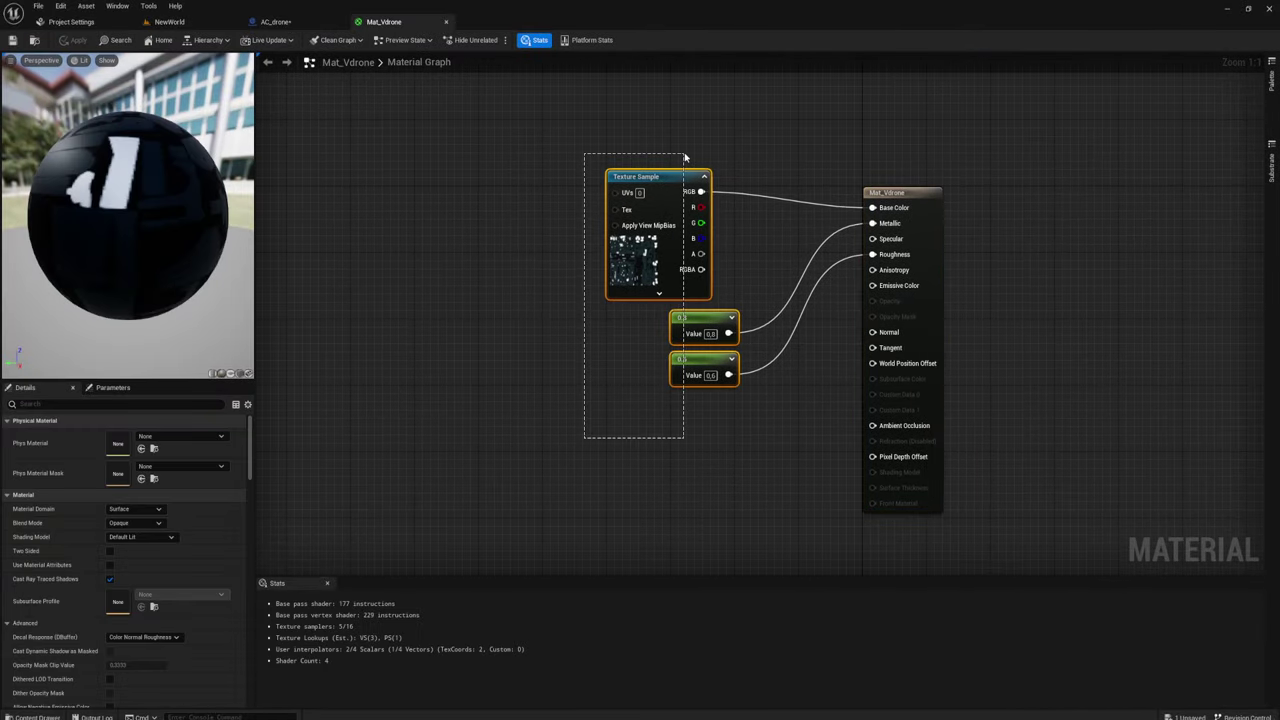
left_click_drag(613, 123, 735, 213)
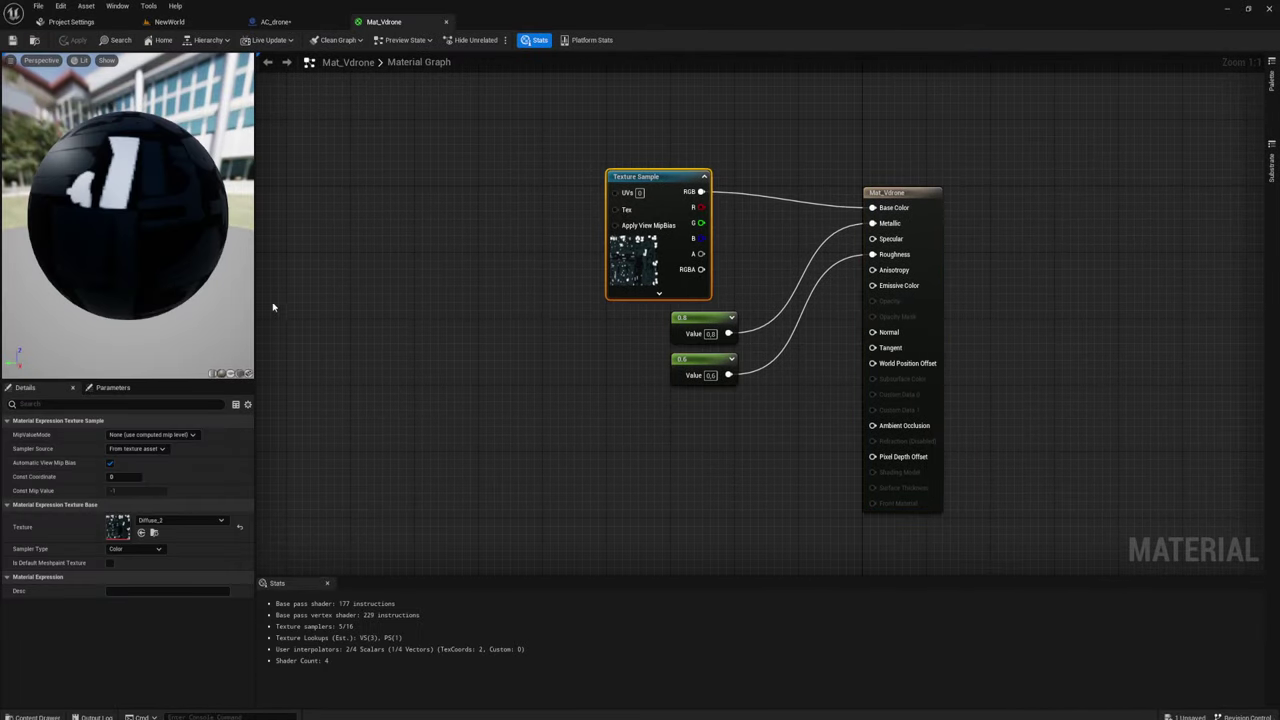
left_click(243, 375)
left_click_drag(130, 220, 180, 210)
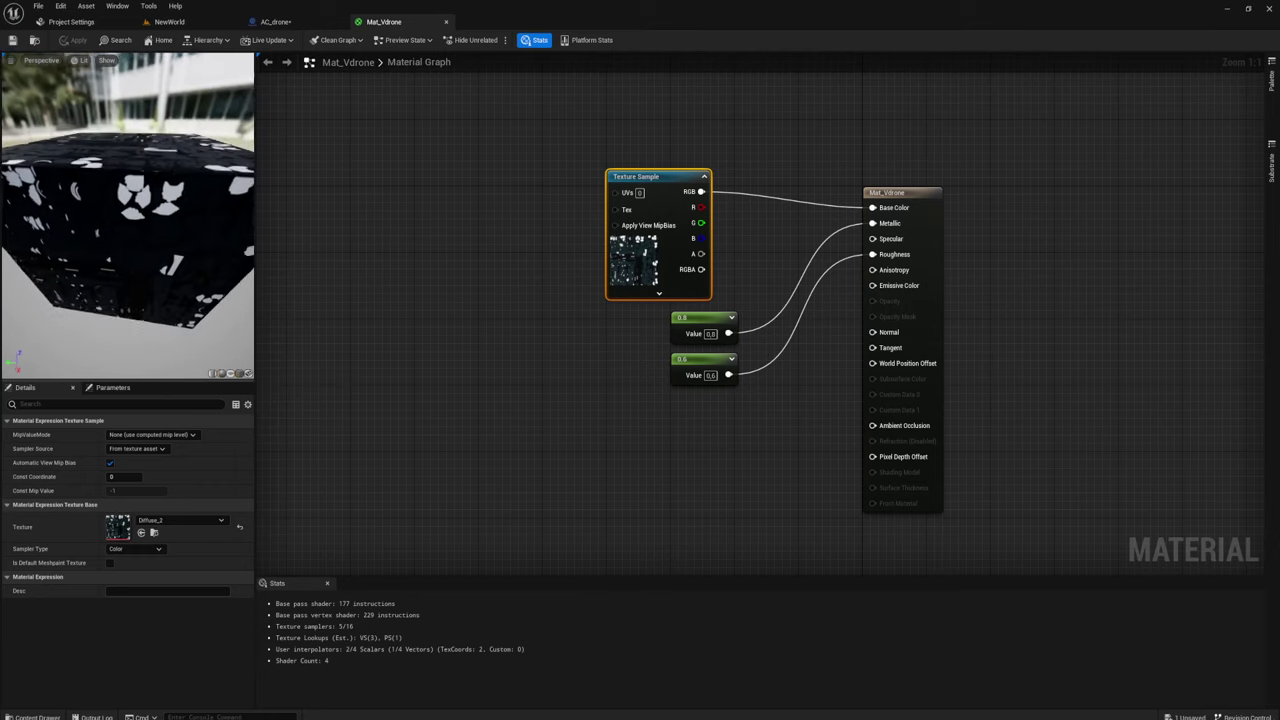
left_click_drag(207, 83, 160, 120)
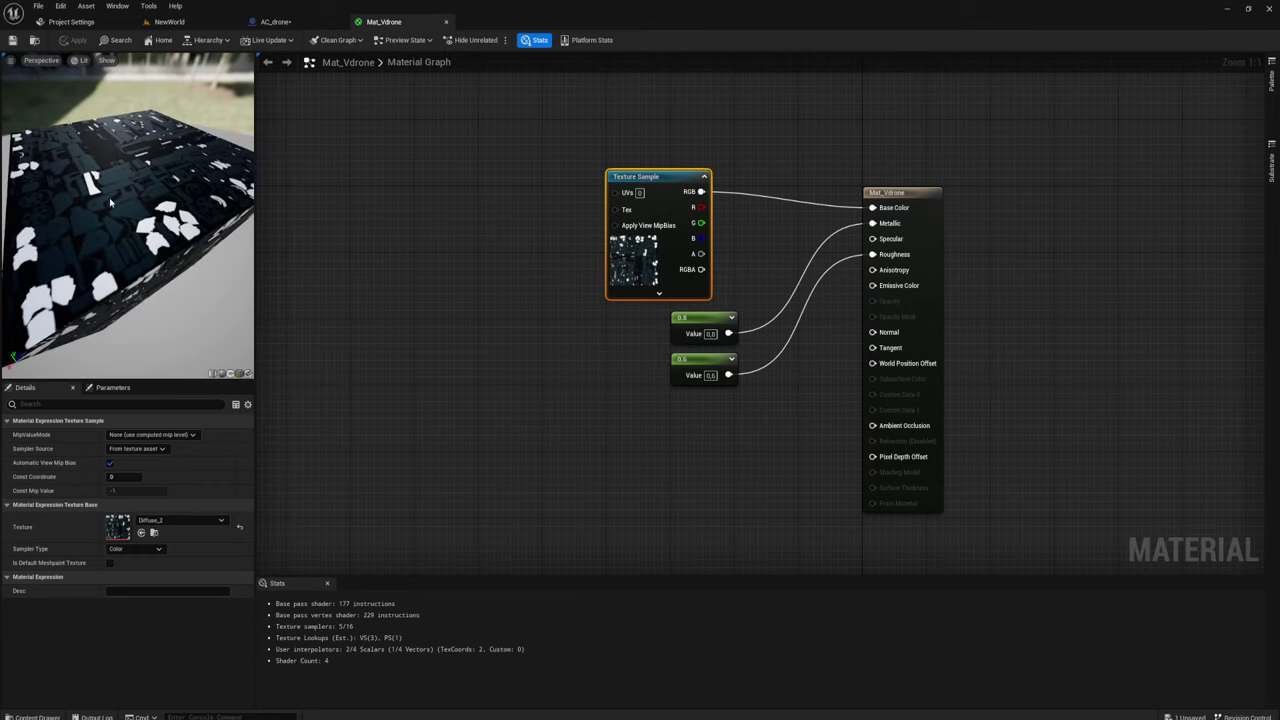
scroll(703, 389, "up", 1)
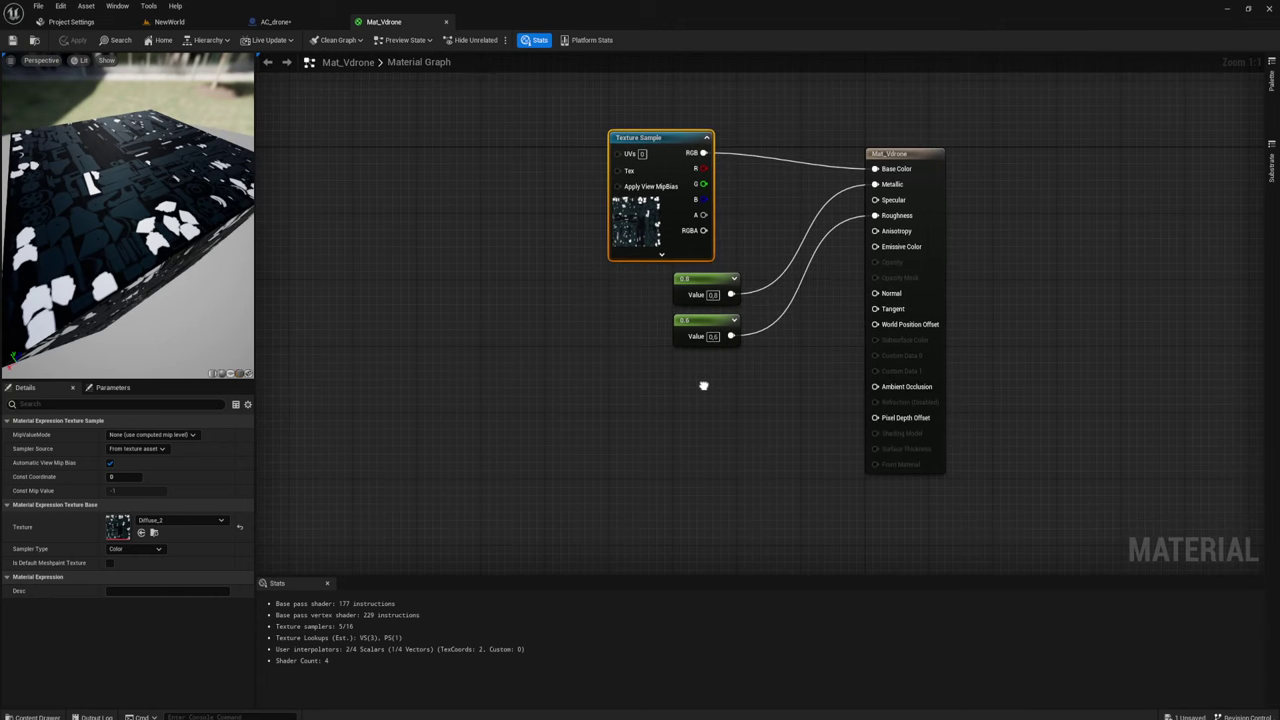
scroll(748, 353, "down", 1)
Move the Texture Sample node higher above the two constant nodes, then return to NewWorld
right_click_drag(748, 353, 749, 348)
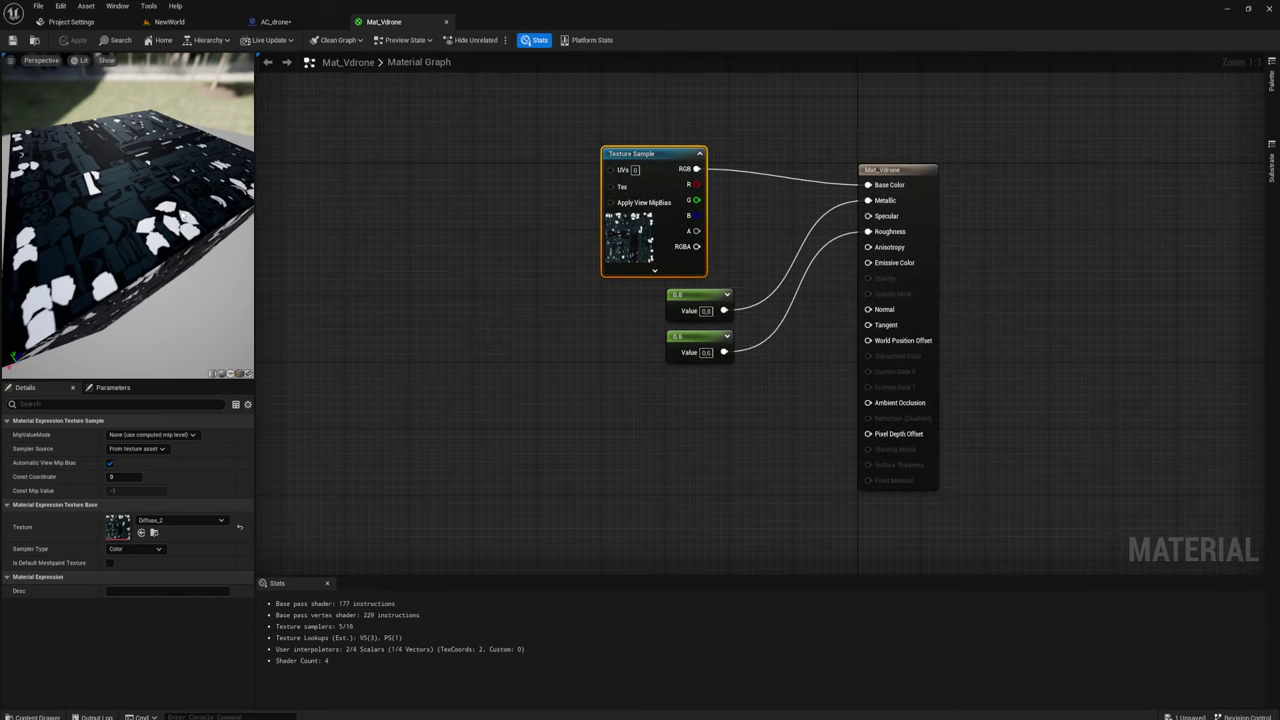
left_click_drag(593, 394, 801, 318)
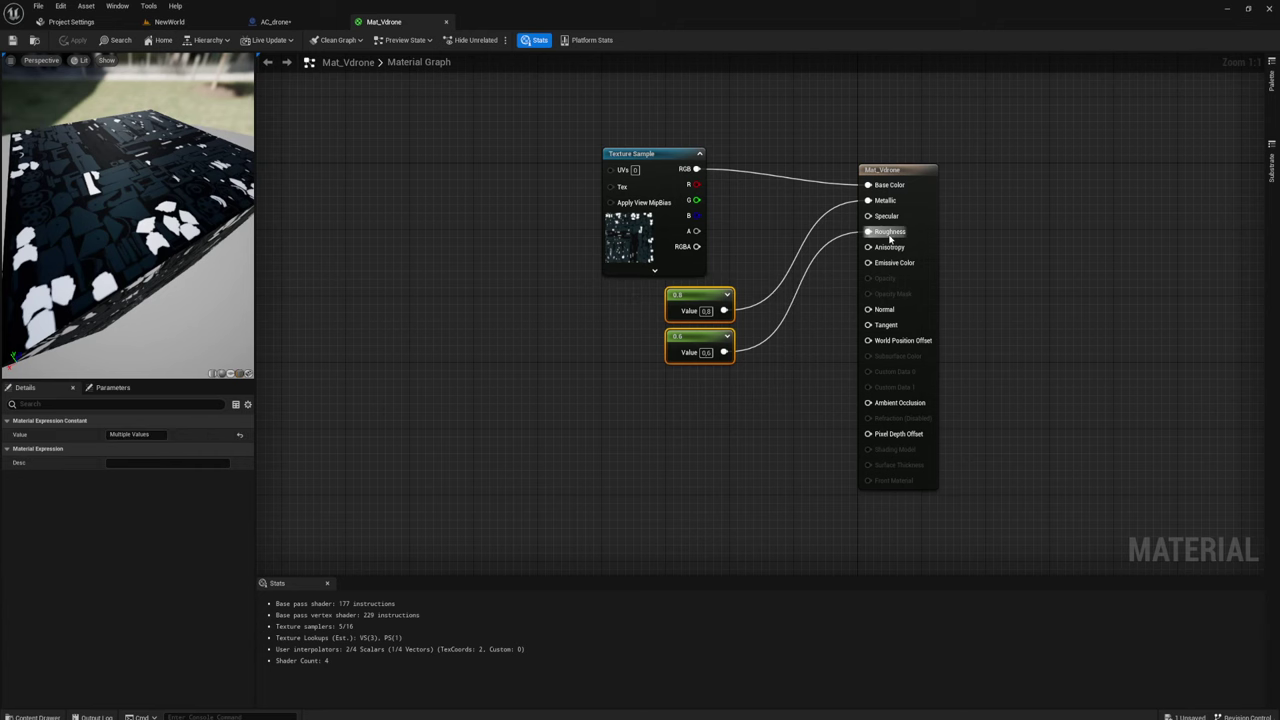
right_click_drag(762, 420, 762, 353)
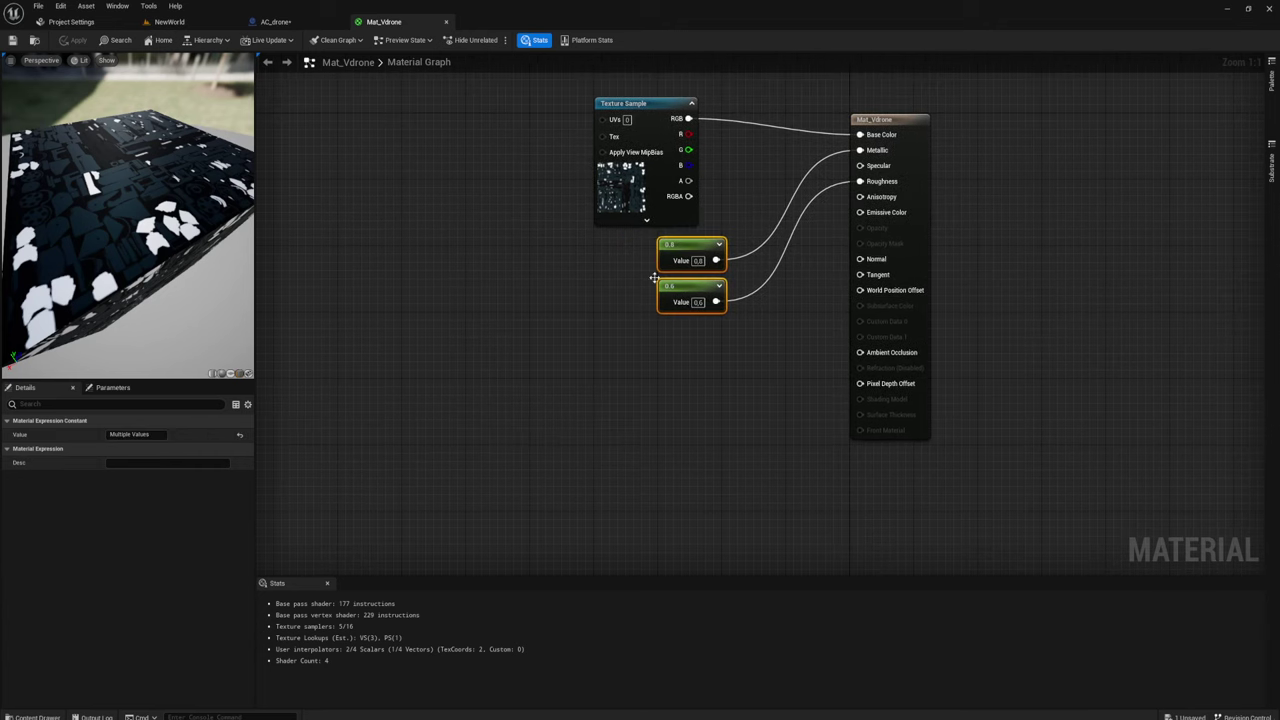
right_click_drag(734, 311, 713, 366)
left_click_drag(666, 193, 677, 112)
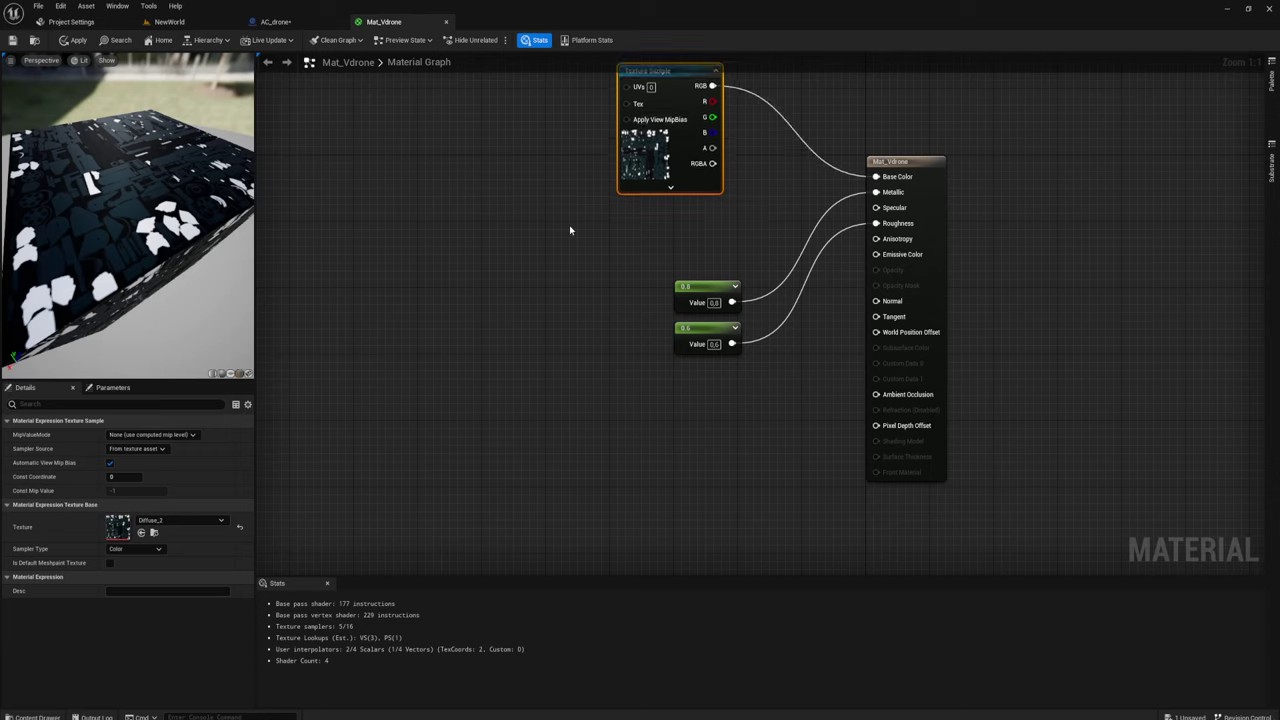
left_click_drag(713, 388, 656, 276)
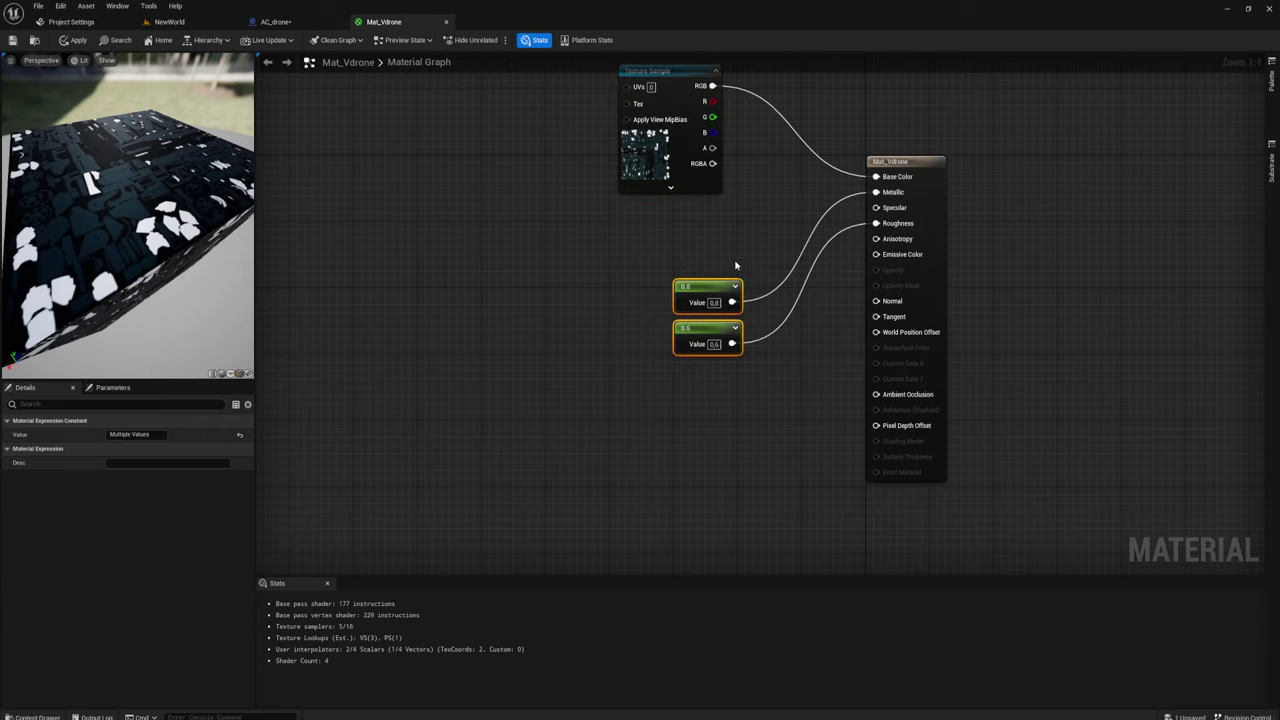
left_click(168, 23)
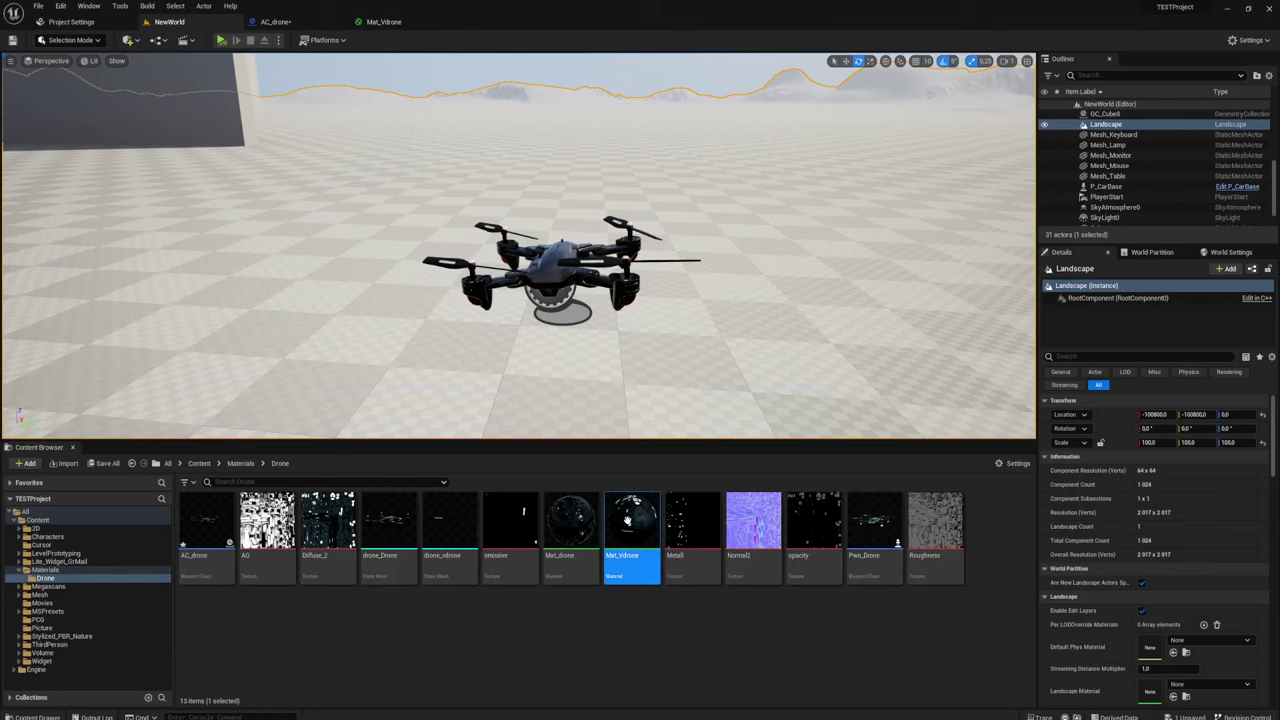
Bring the Roughness and Metall textures into the Mat_Vdrone graph as separate nodes
left_click(932, 540)
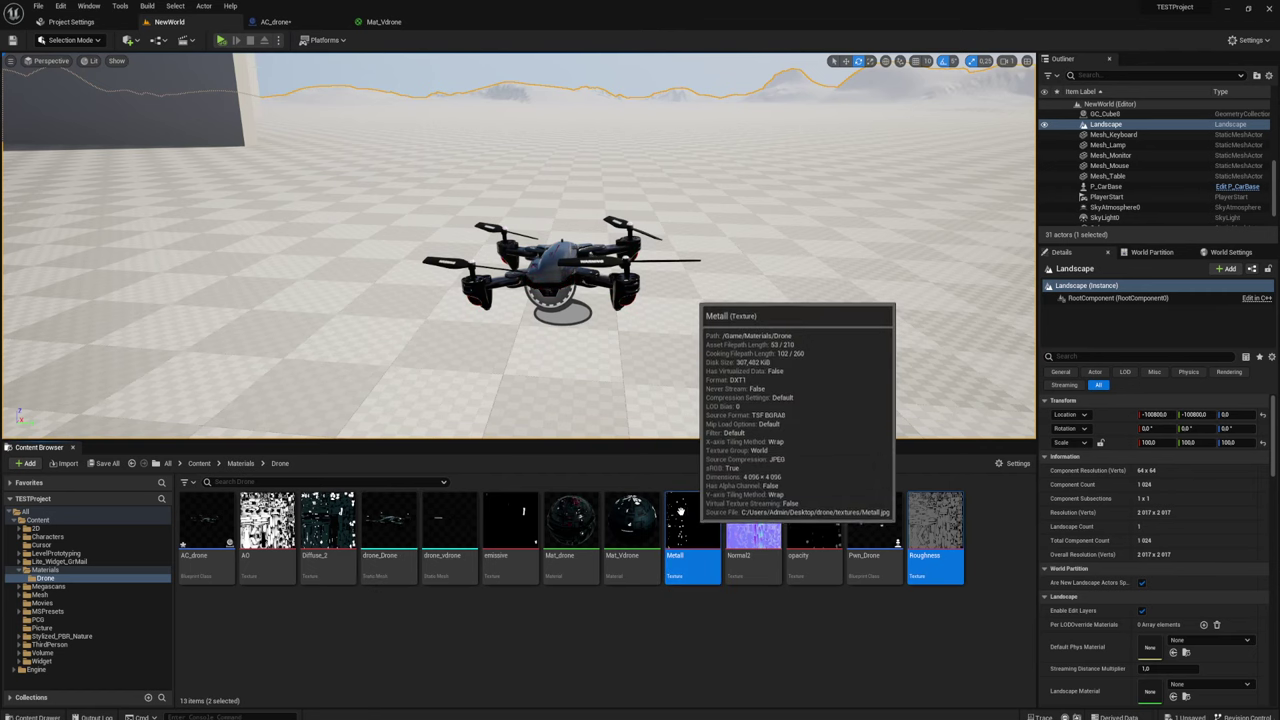
left_click(690, 545, "ctrl")
mouse_move(690, 545)
left_mouse_down()
mouse_move(395, 20)
mouse_move(507, 297)
mouse_move(502, 390)
left_mouse_up()
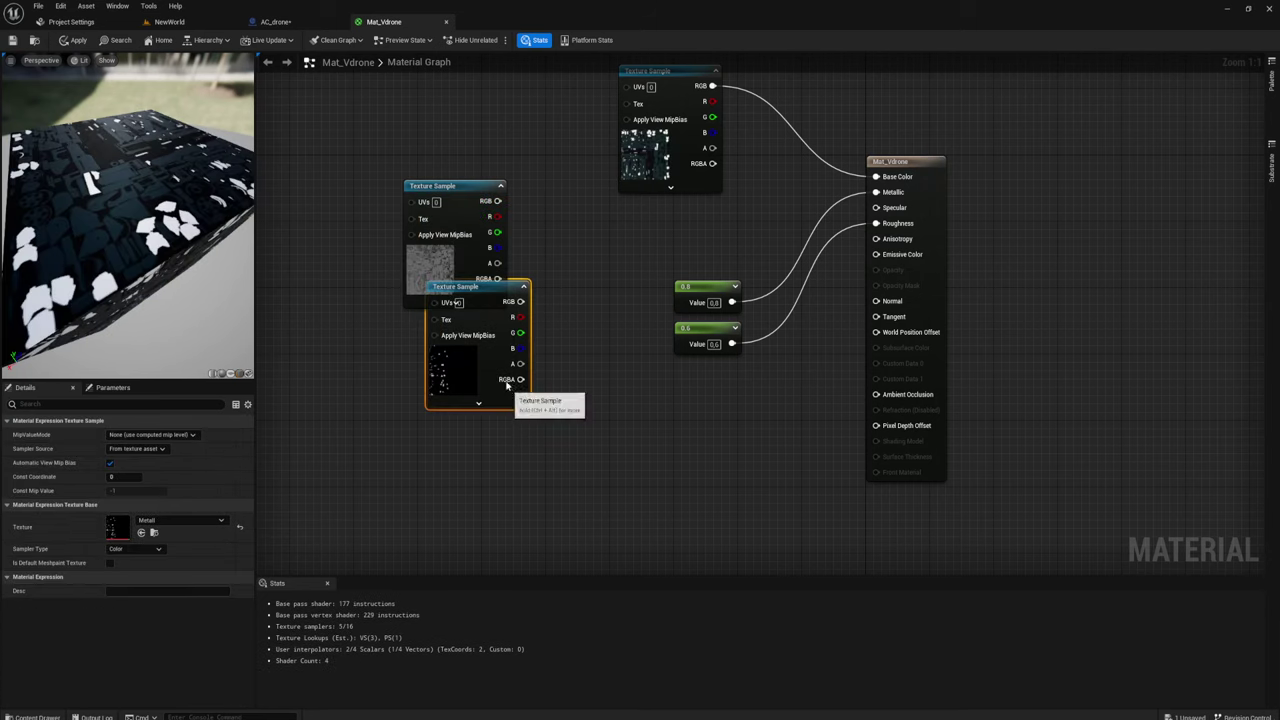
mouse_move(462, 200)
left_mouse_down()
mouse_move(484, 168)
mouse_move(895, 263)
mouse_move(877, 223)
mouse_move(520, 301)
left_mouse_up()
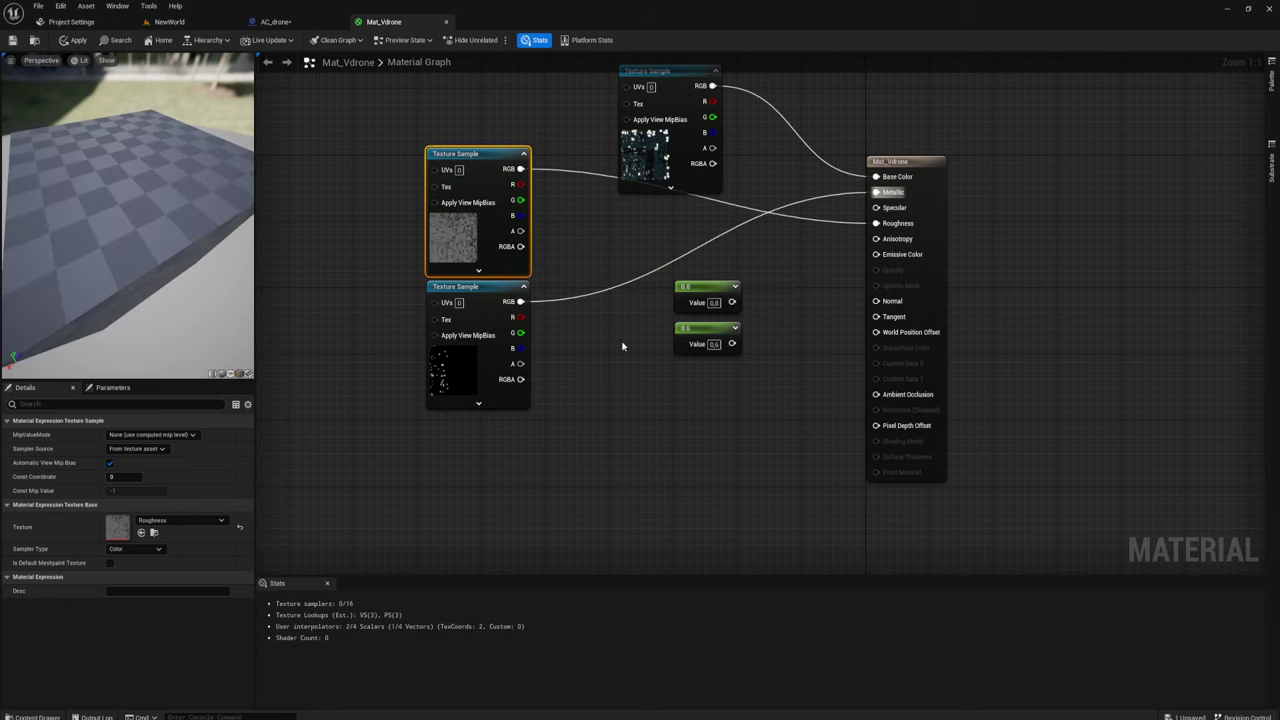
Connect the Metall texture to Metallic and delete the two constant nodes
left_click_drag(656, 394, 720, 268)
key("Delete")
left_click_drag(436, 302, 480, 97)
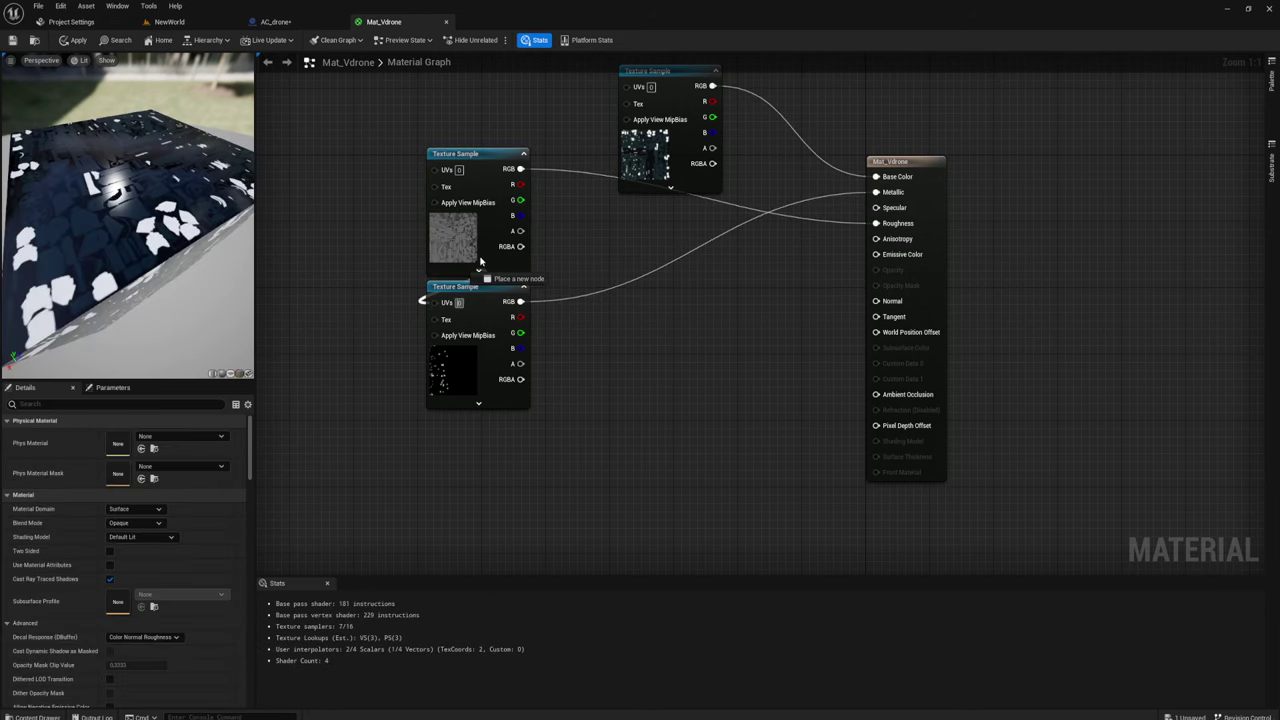
key("Escape")
Arrange the two texture nodes and the material output node neatly side by side
left_click_drag(495, 398, 487, 155)
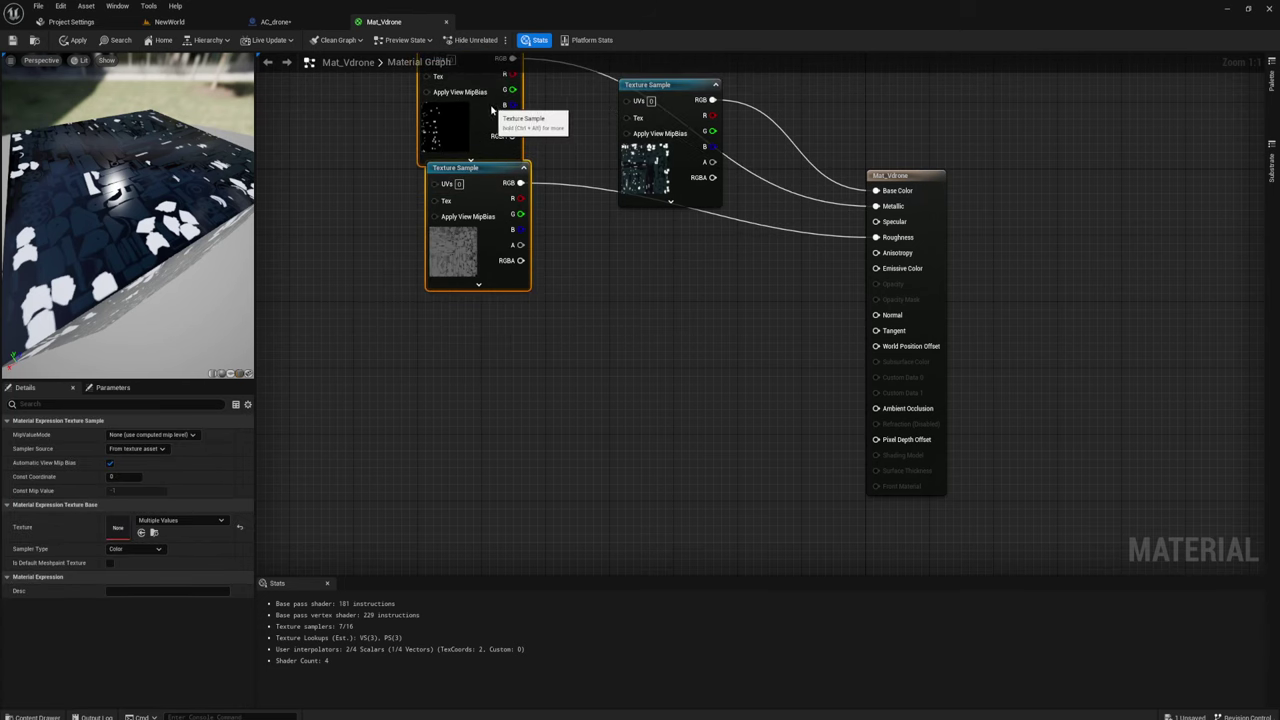
left_click_drag(494, 107, 686, 273)
right_click_drag(781, 383, 723, 229)
scroll(709, 251, "down", 3)
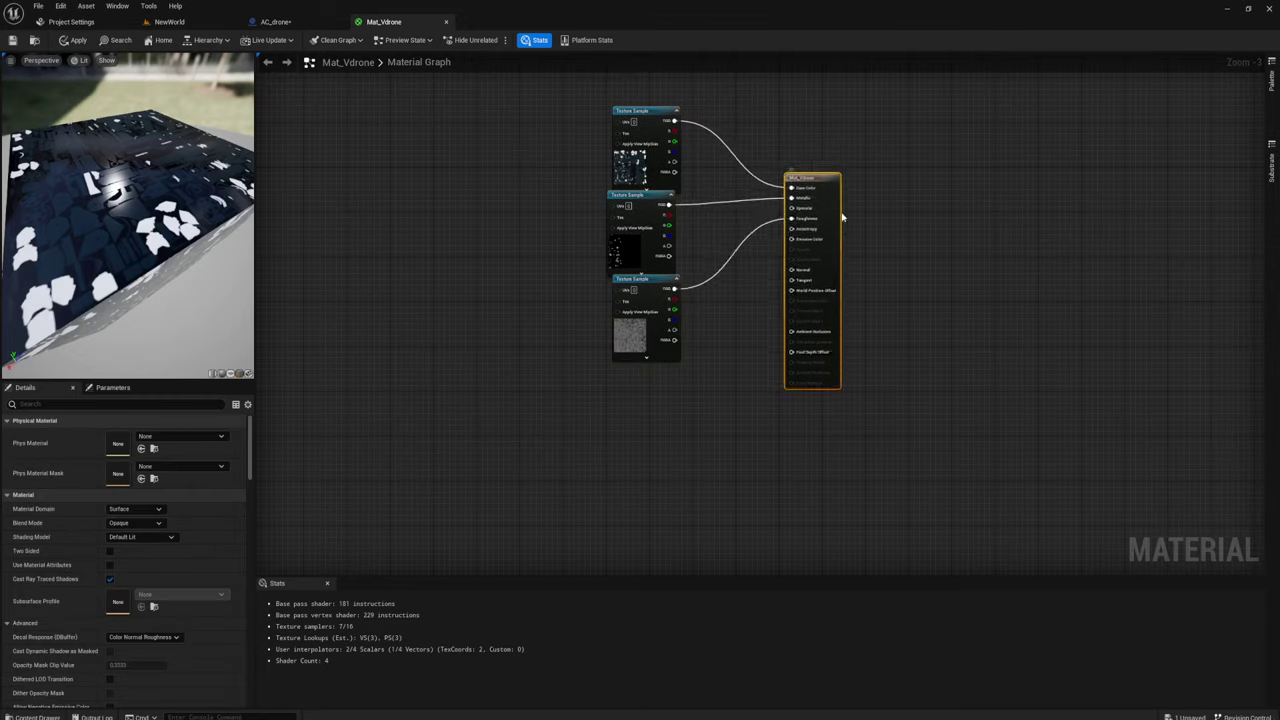
left_click_drag(831, 191, 880, 298)
right_click_drag(700, 475, 720, 376)
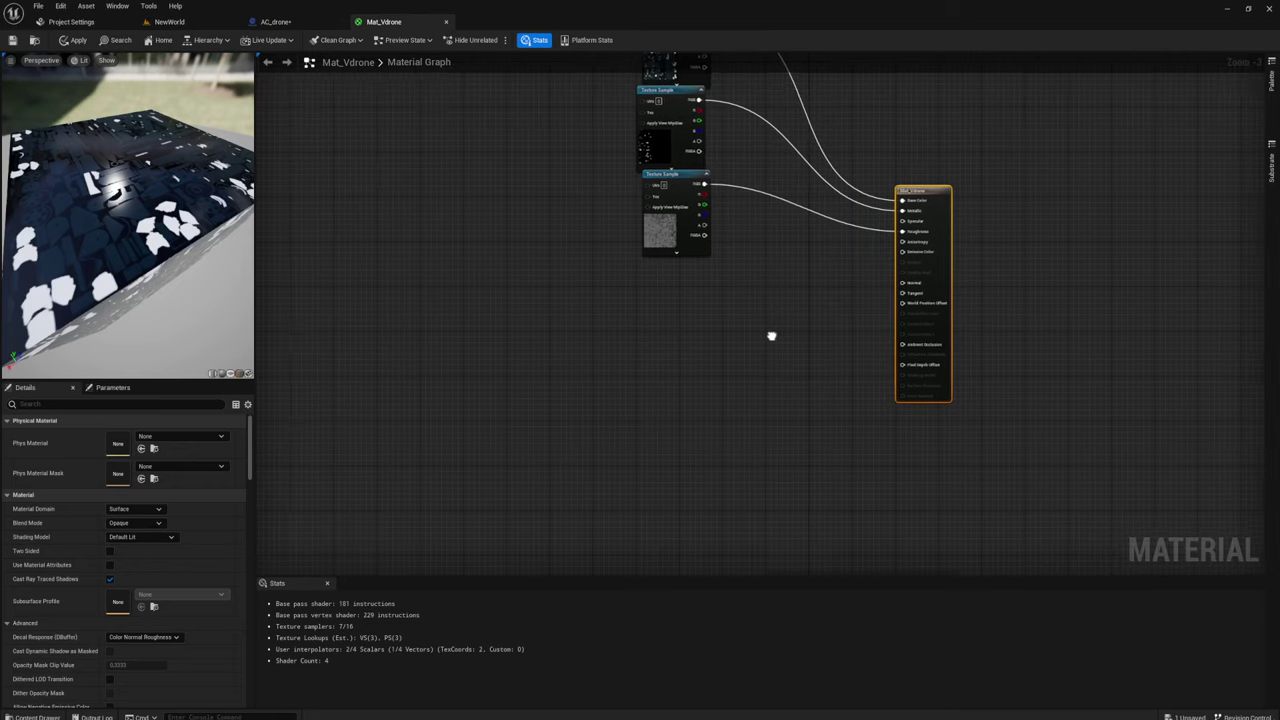
right_click_drag(770, 334, 784, 338)
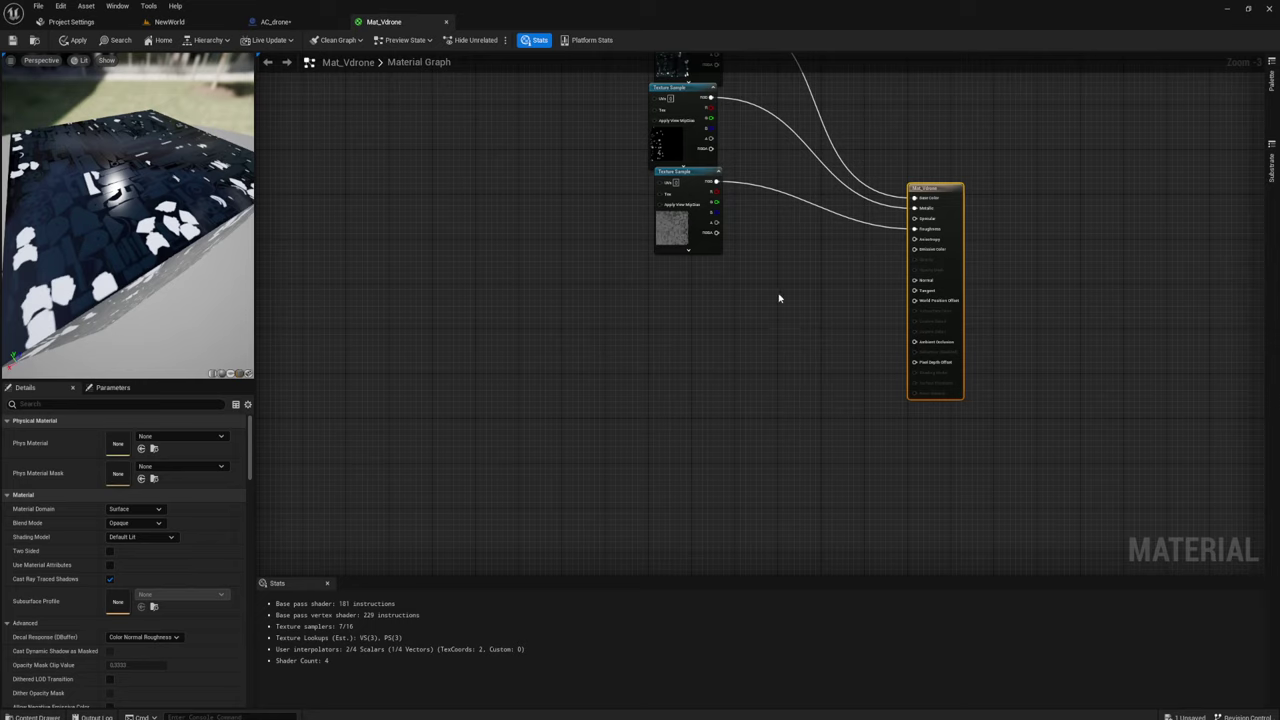
Search 'rotate ab' and place a RotateAboutWorldAxis_cheap node on the graph
right_click(780, 298)
type("ro")
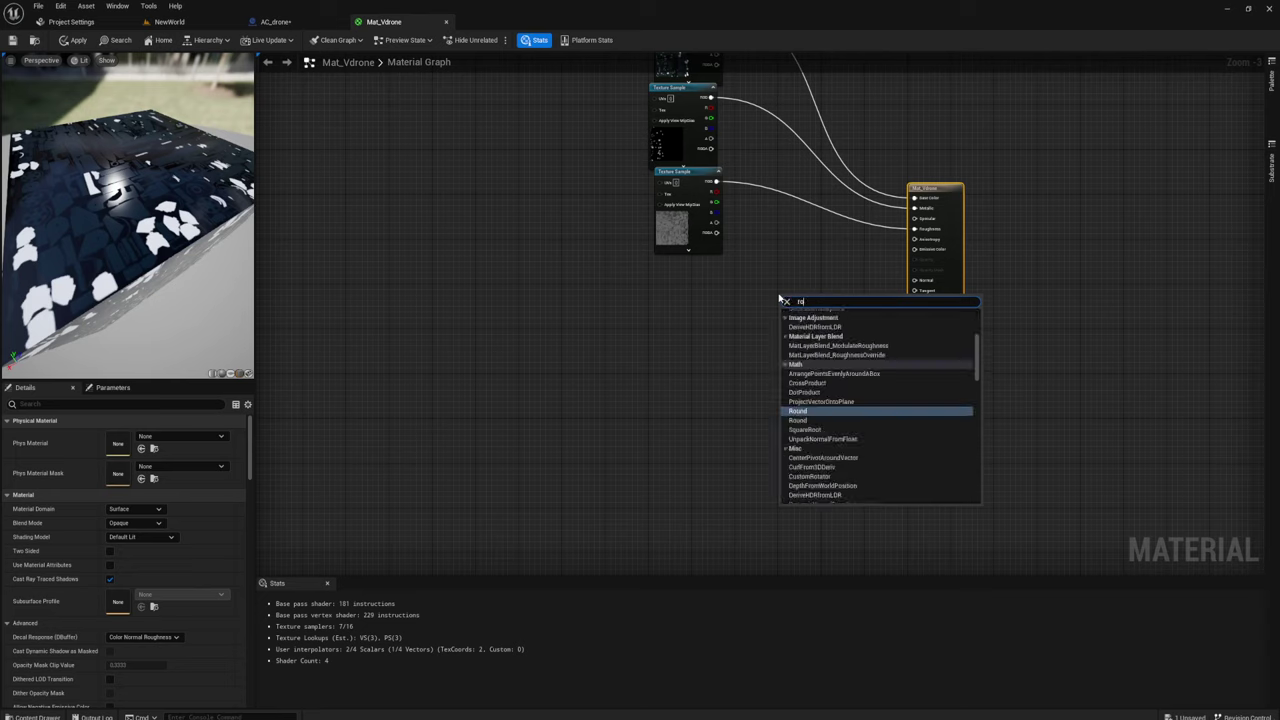
type("tate a")
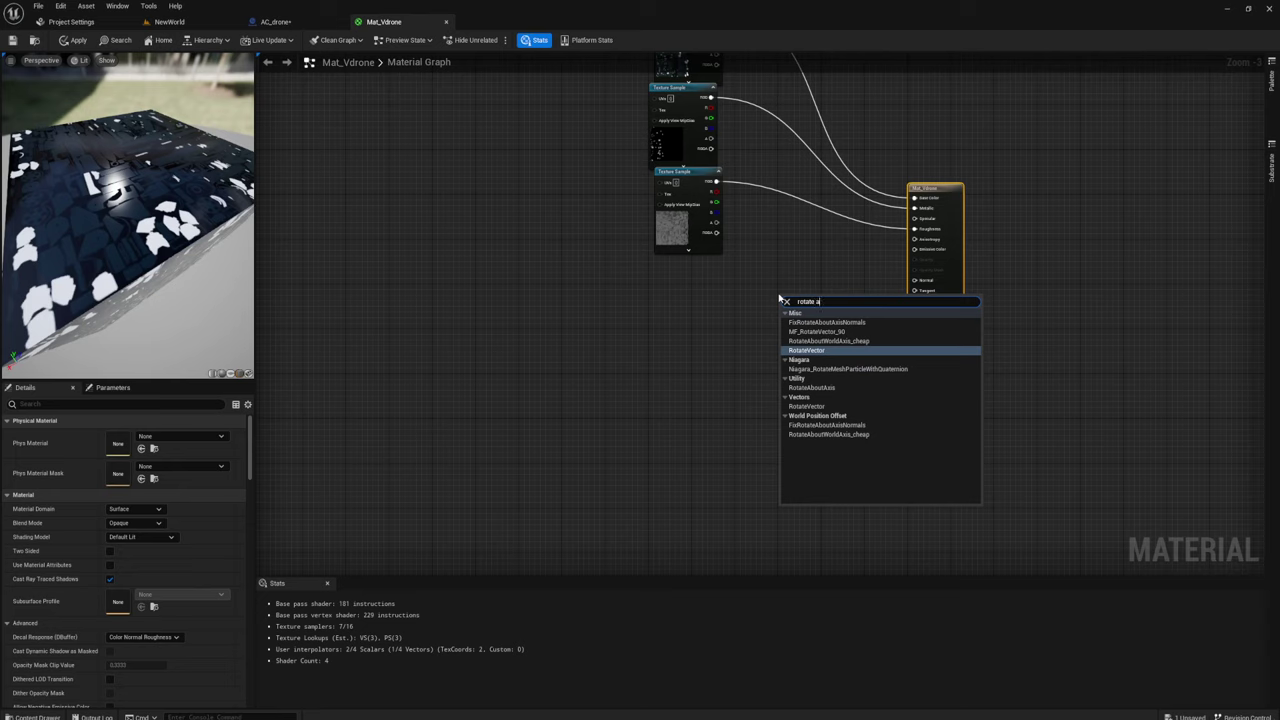
type("b")
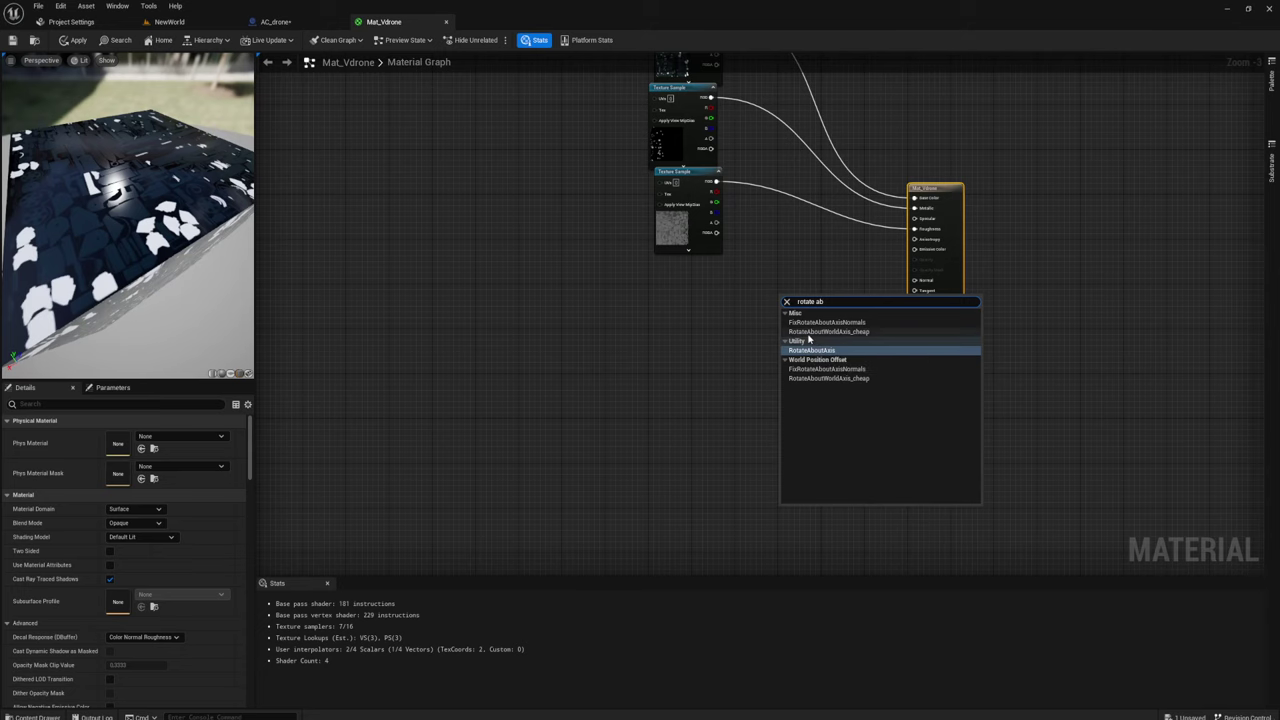
left_click(812, 332)
Position the RotateAboutWorldAxis_cheap node near the material output's World Position Offset pin
scroll(812, 332, "up", 3)
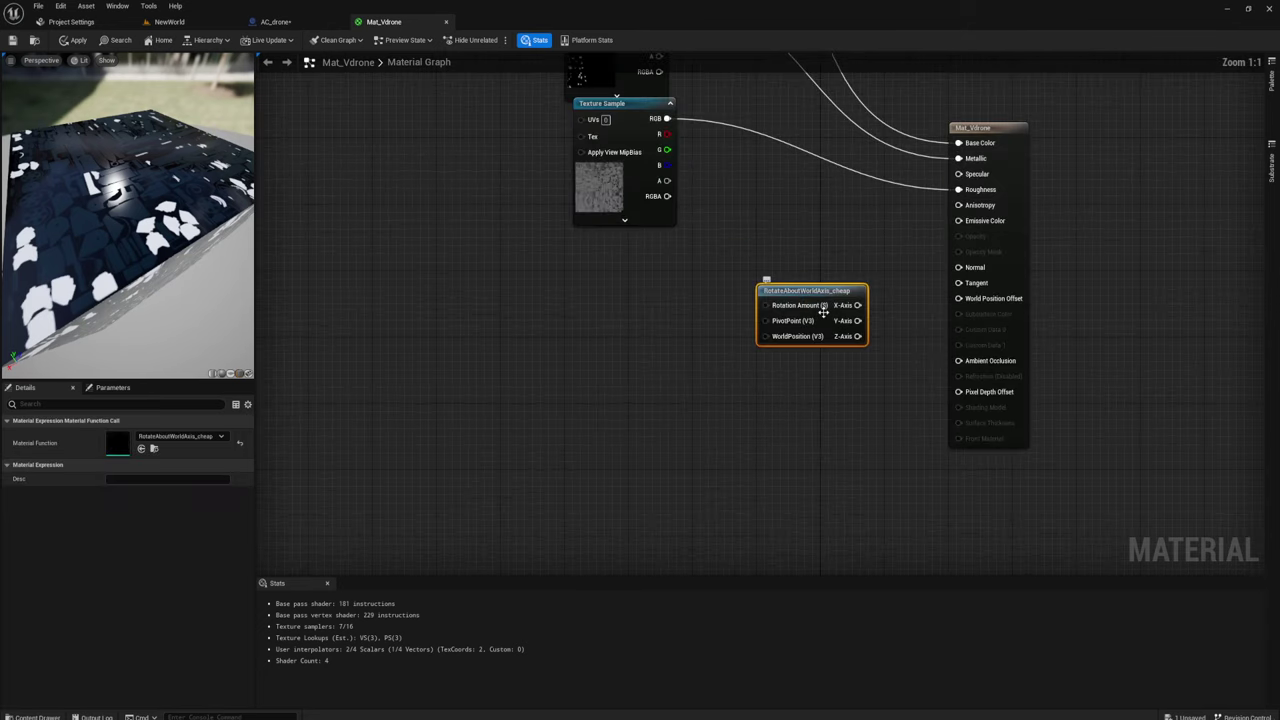
right_click_drag(772, 270, 746, 313)
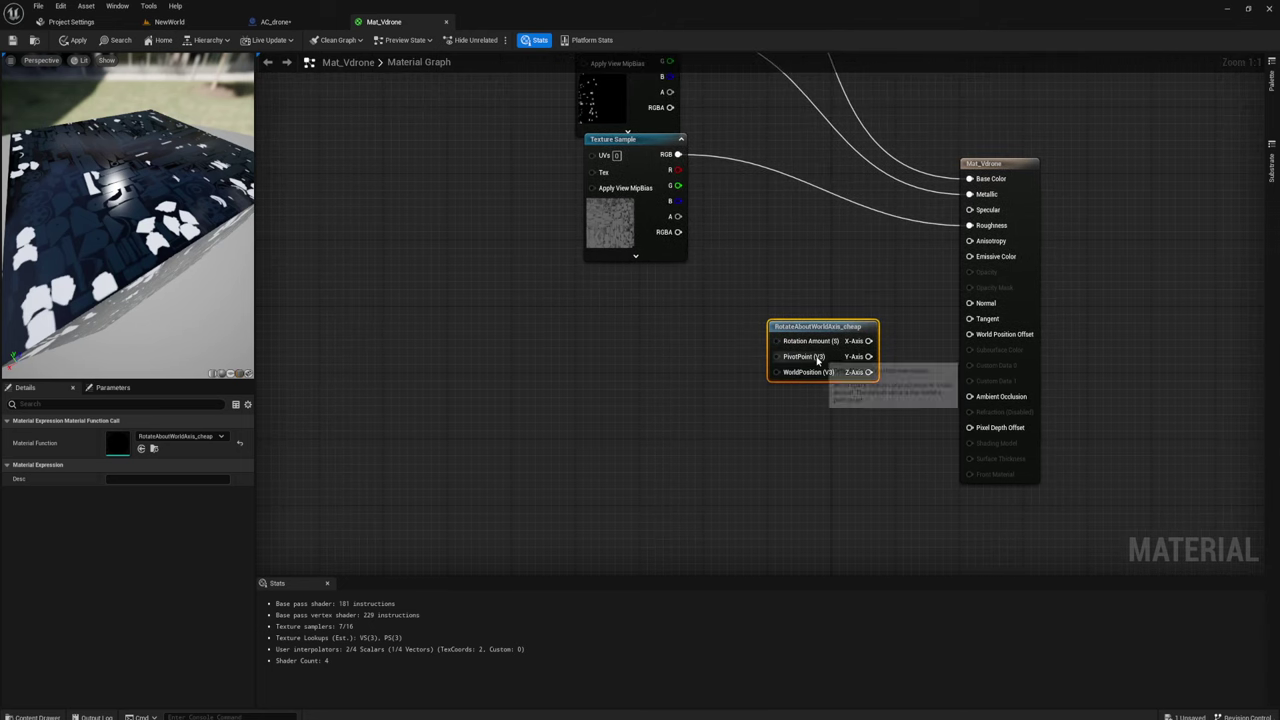
mouse_move(810, 324)
left_mouse_down()
mouse_move(786, 310)
mouse_move(810, 302)
left_mouse_up()
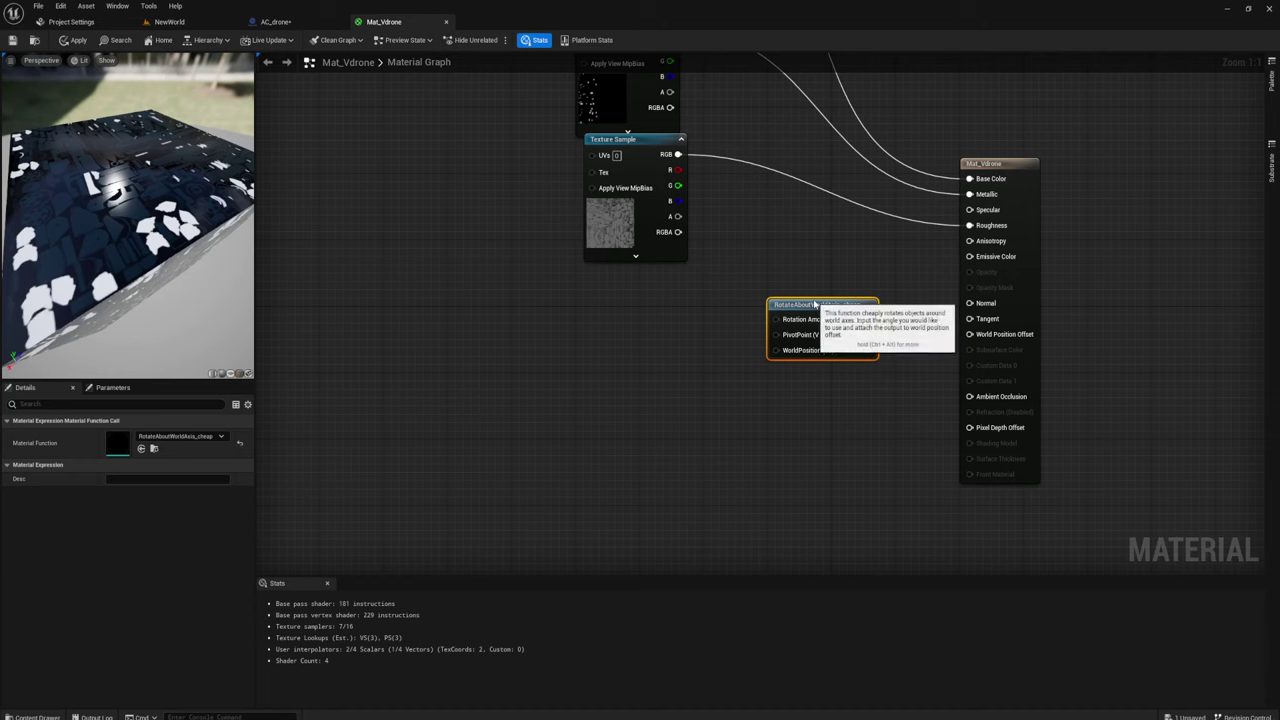
left_click_drag(752, 268, 910, 418)
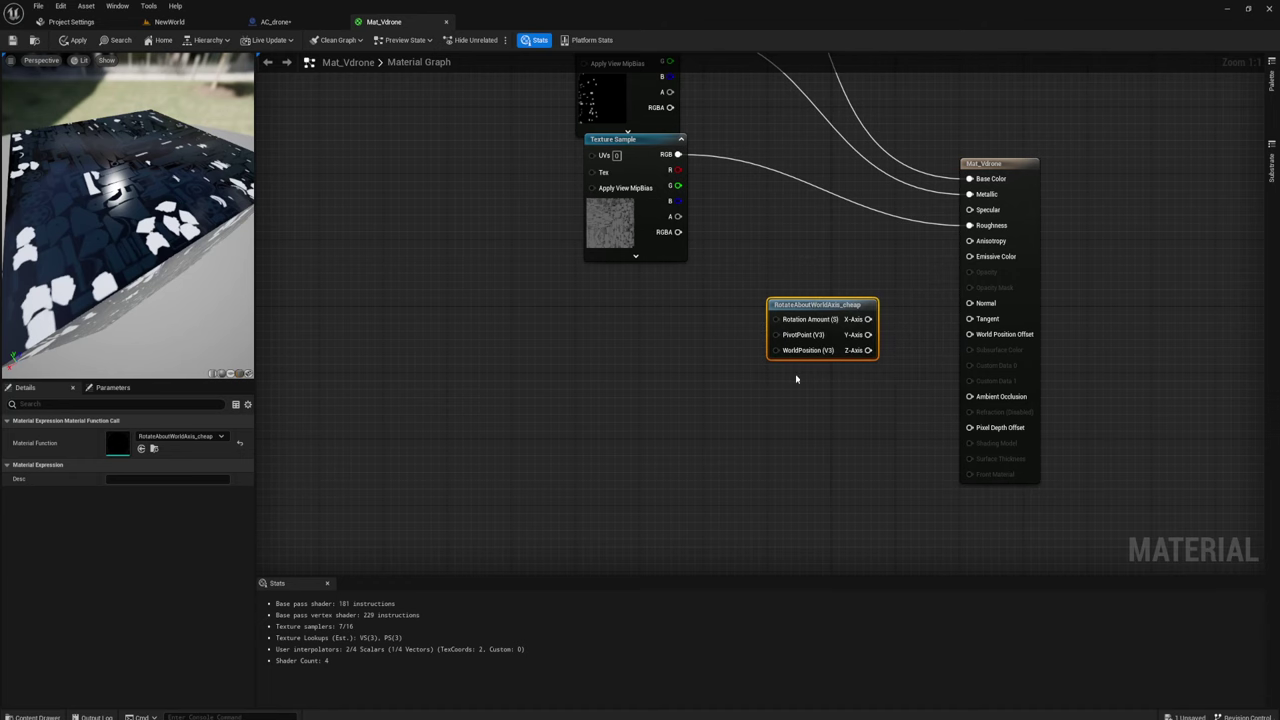
right_click_drag(796, 379, 797, 382)
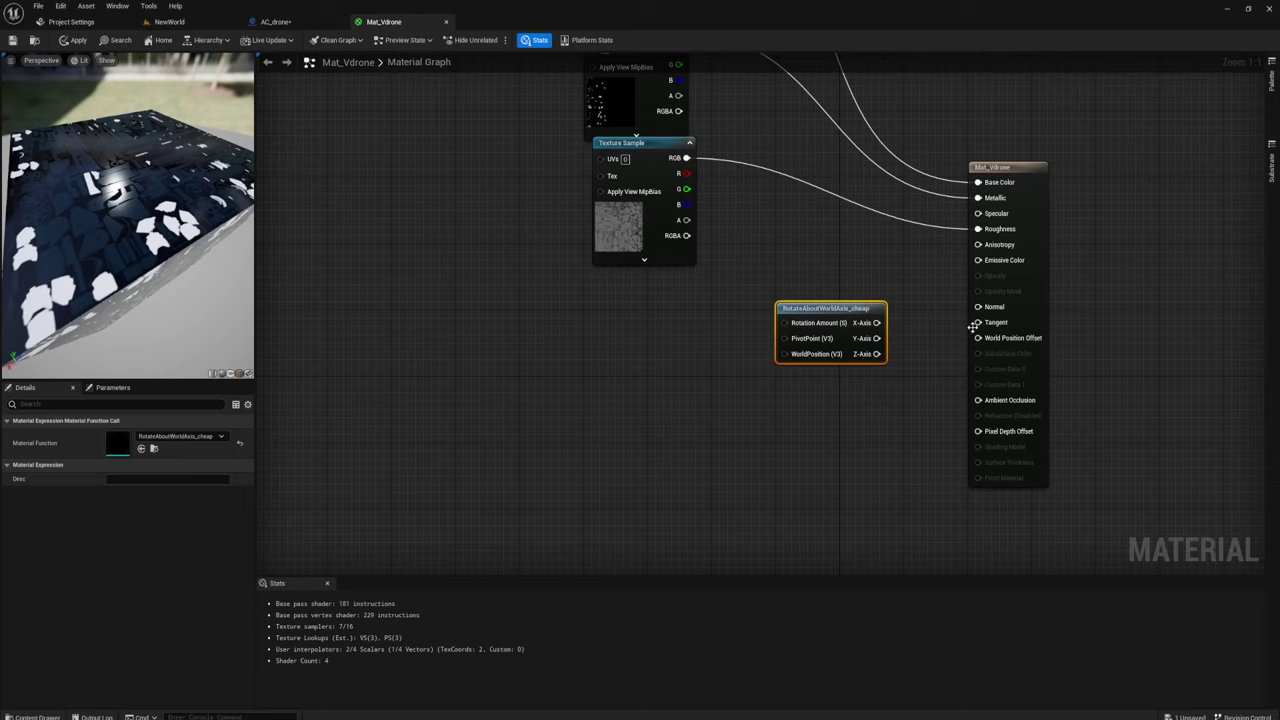
left_click_drag(978, 338, 932, 340)
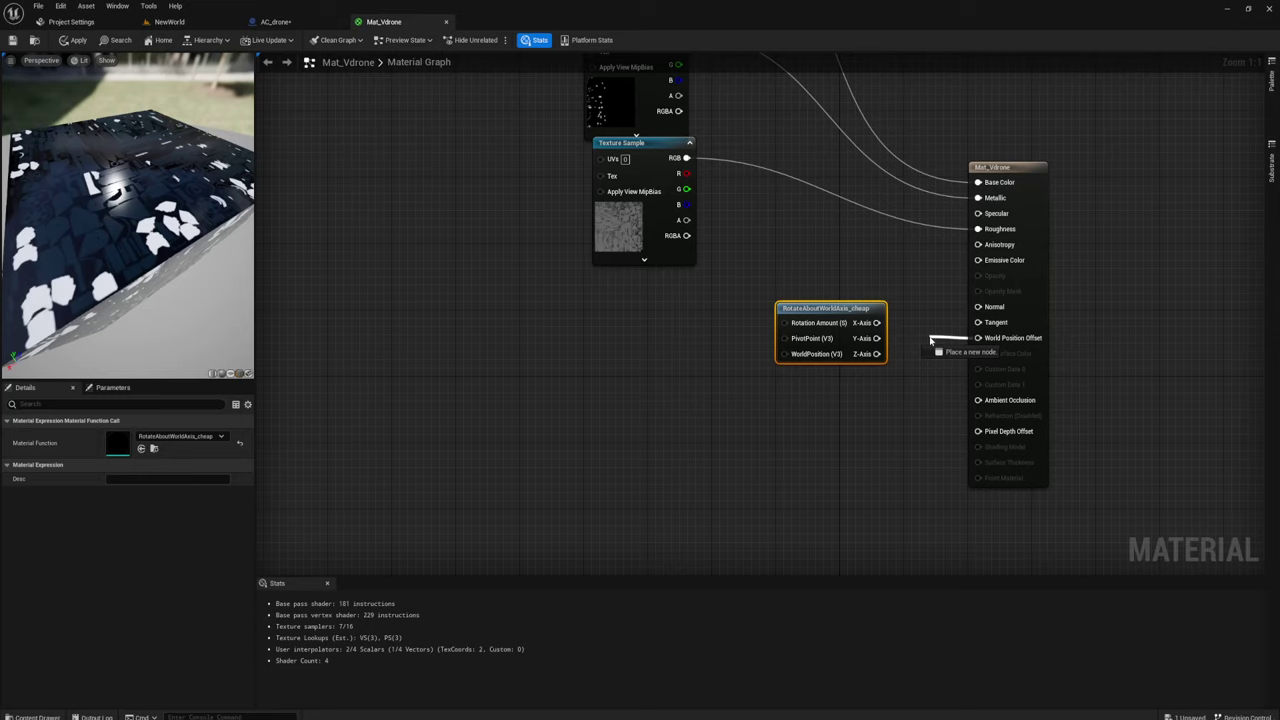
left_click_drag(930, 341, 905, 352)
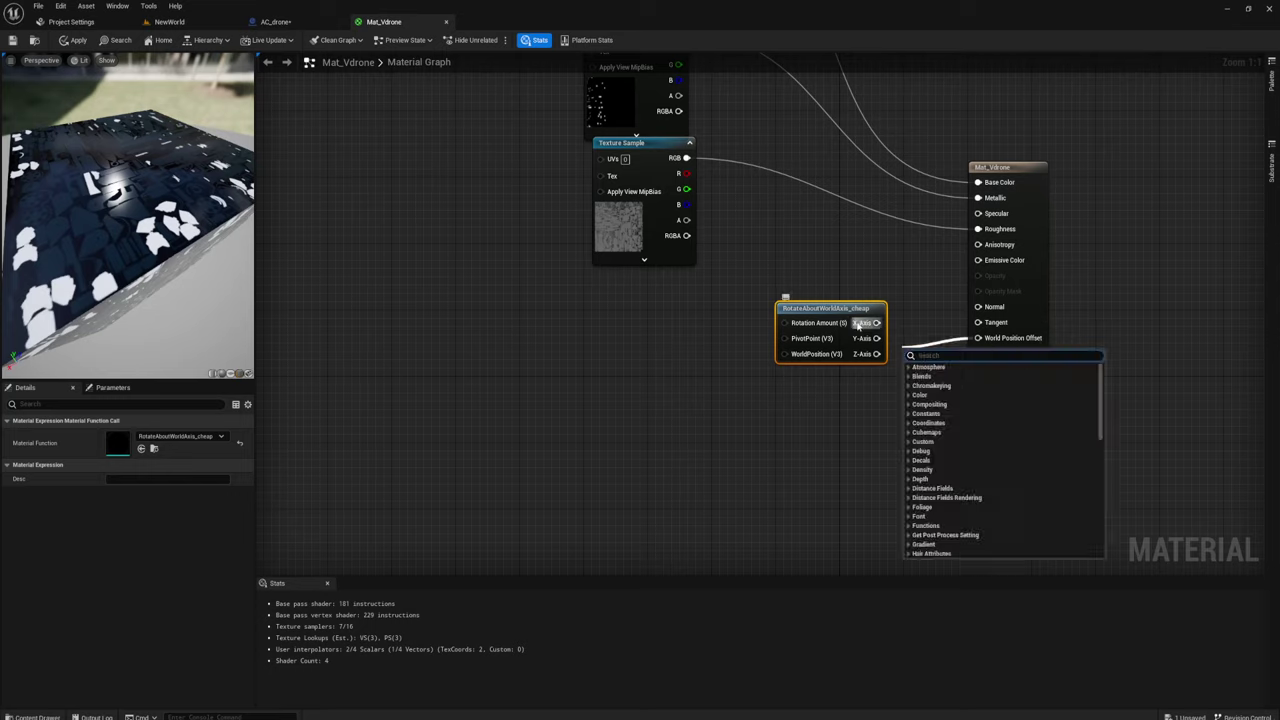
right_click_drag(857, 324, 818, 309)
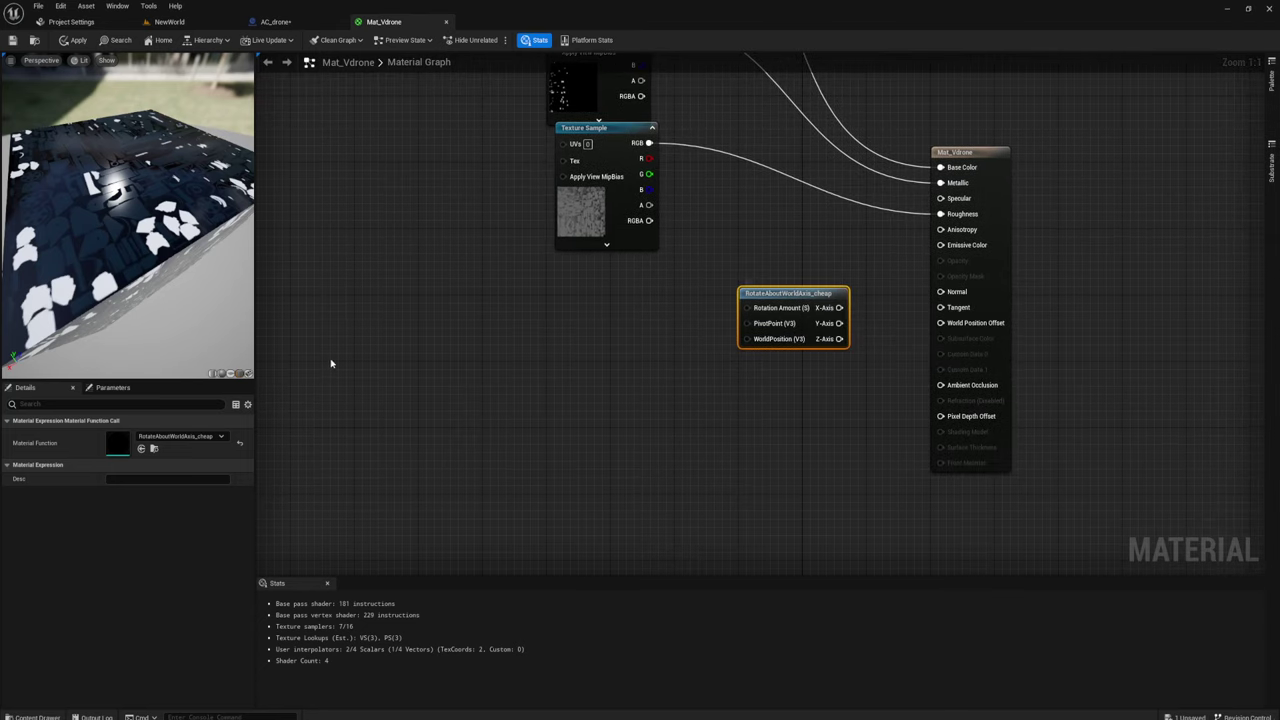
Wire the rotate node's Z-Axis output into World Position Offset and reposition the node
left_click_drag(839, 339, 937, 316)
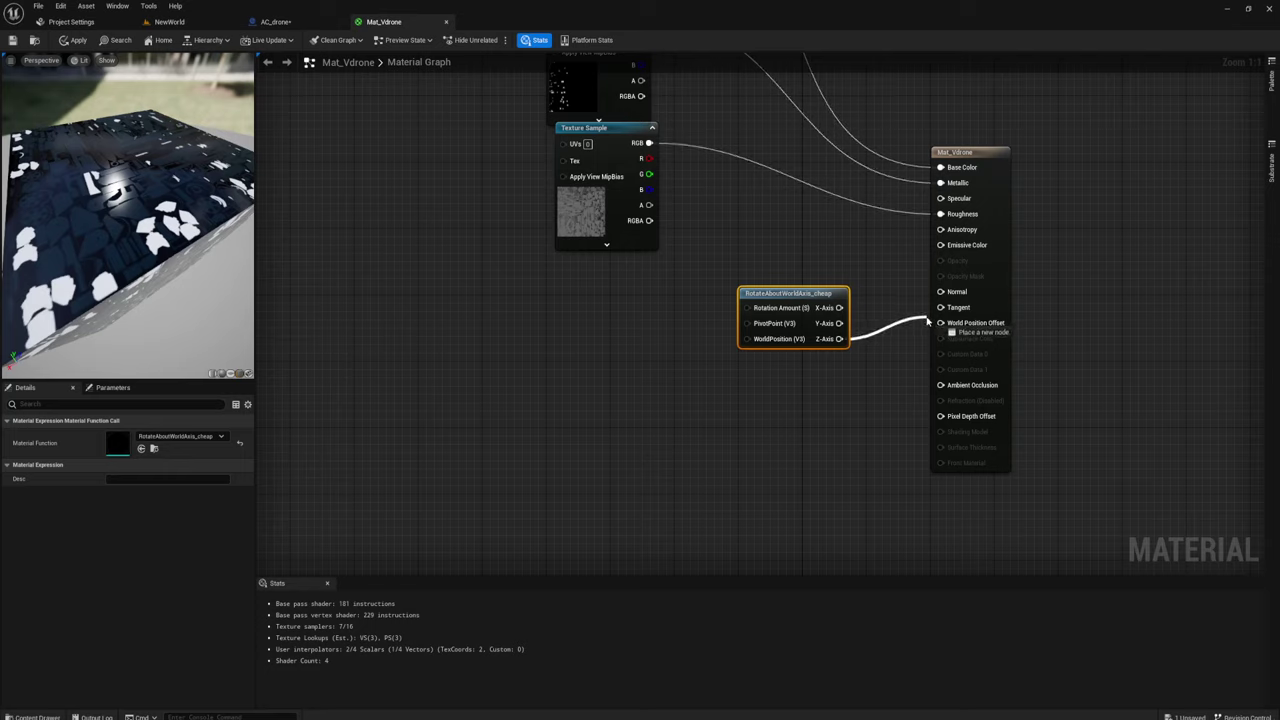
left_click_drag(937, 316, 955, 325)
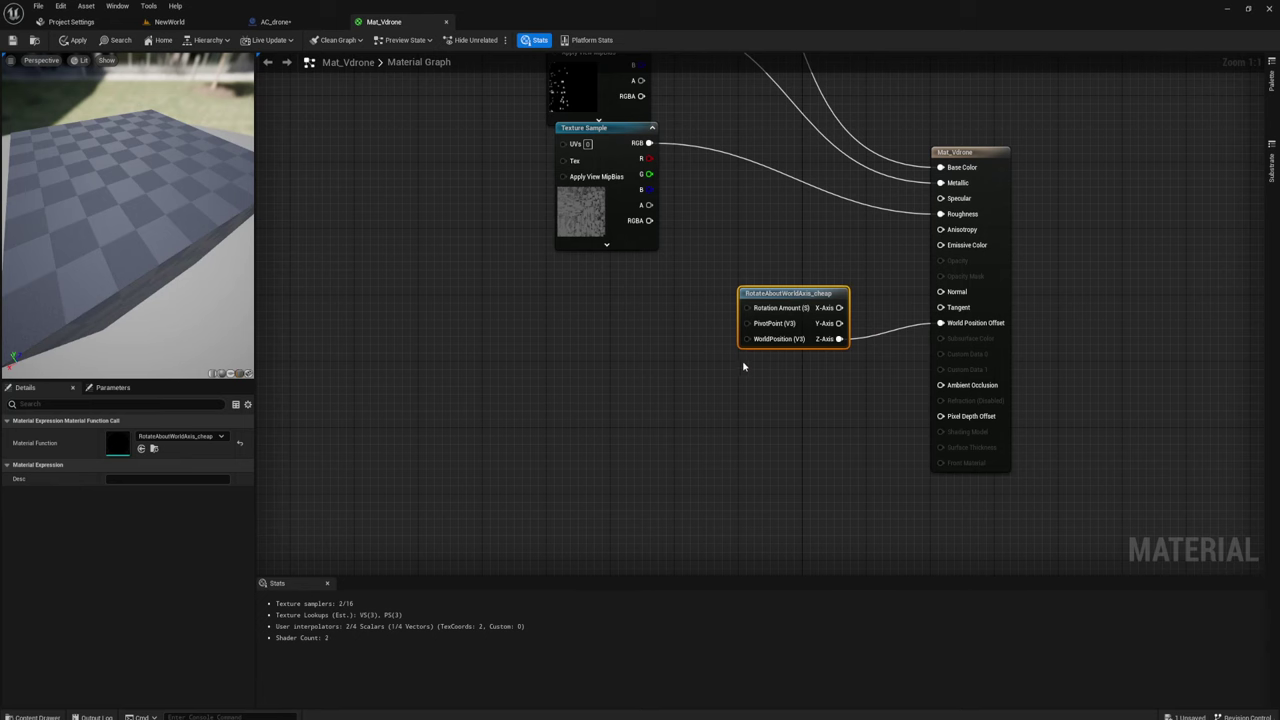
mouse_move(753, 377)
right_mouse_down()
mouse_move(811, 375)
mouse_move(792, 345)
right_mouse_up()
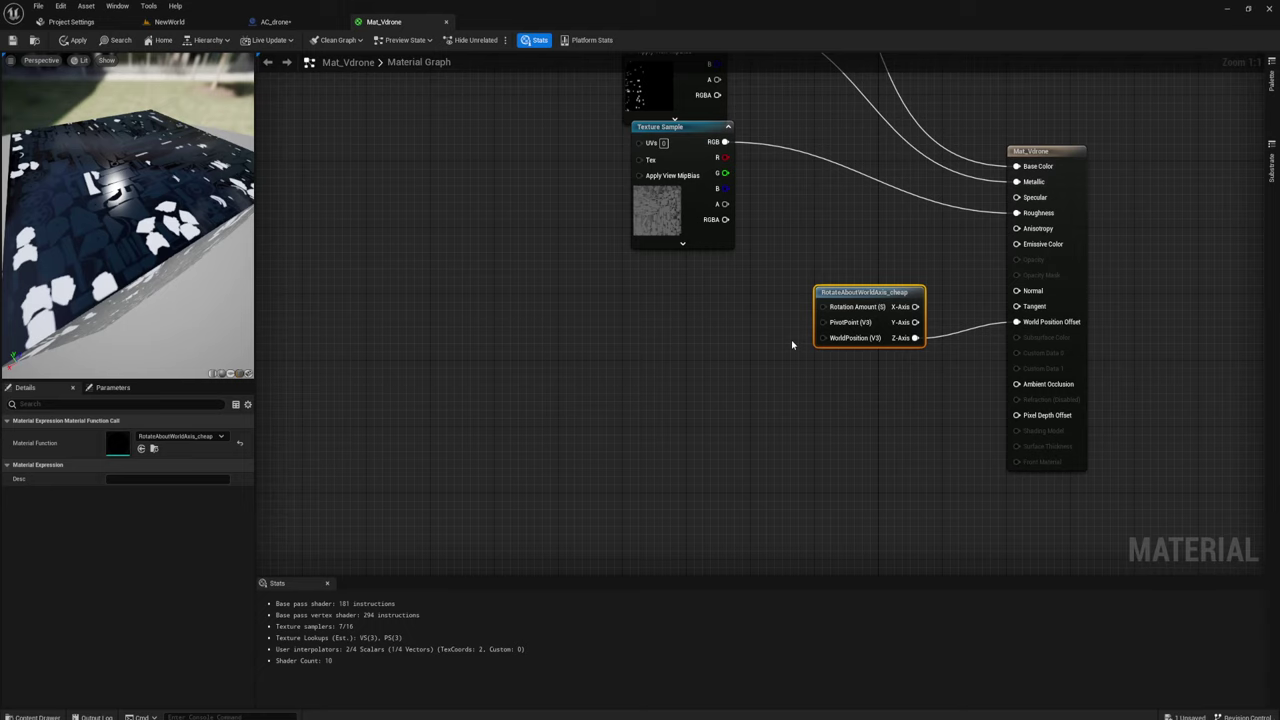
left_click_drag(865, 289, 848, 314)
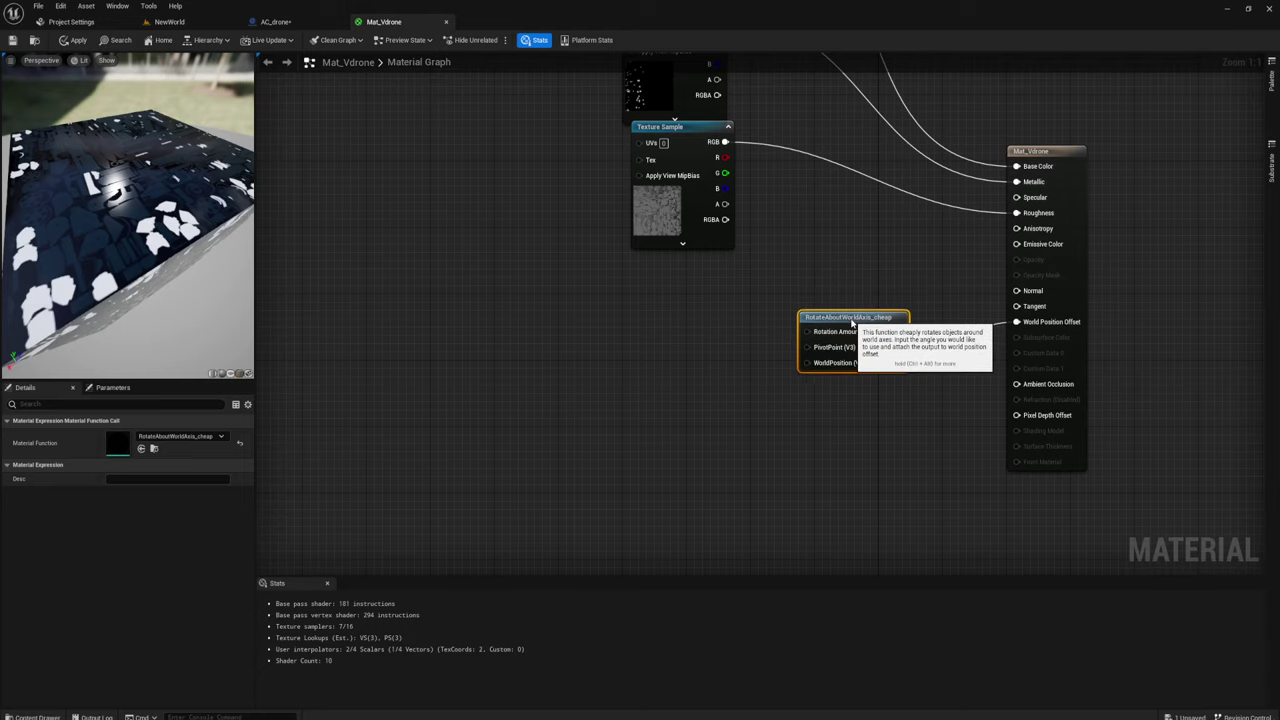
right_click_drag(717, 380, 746, 371)
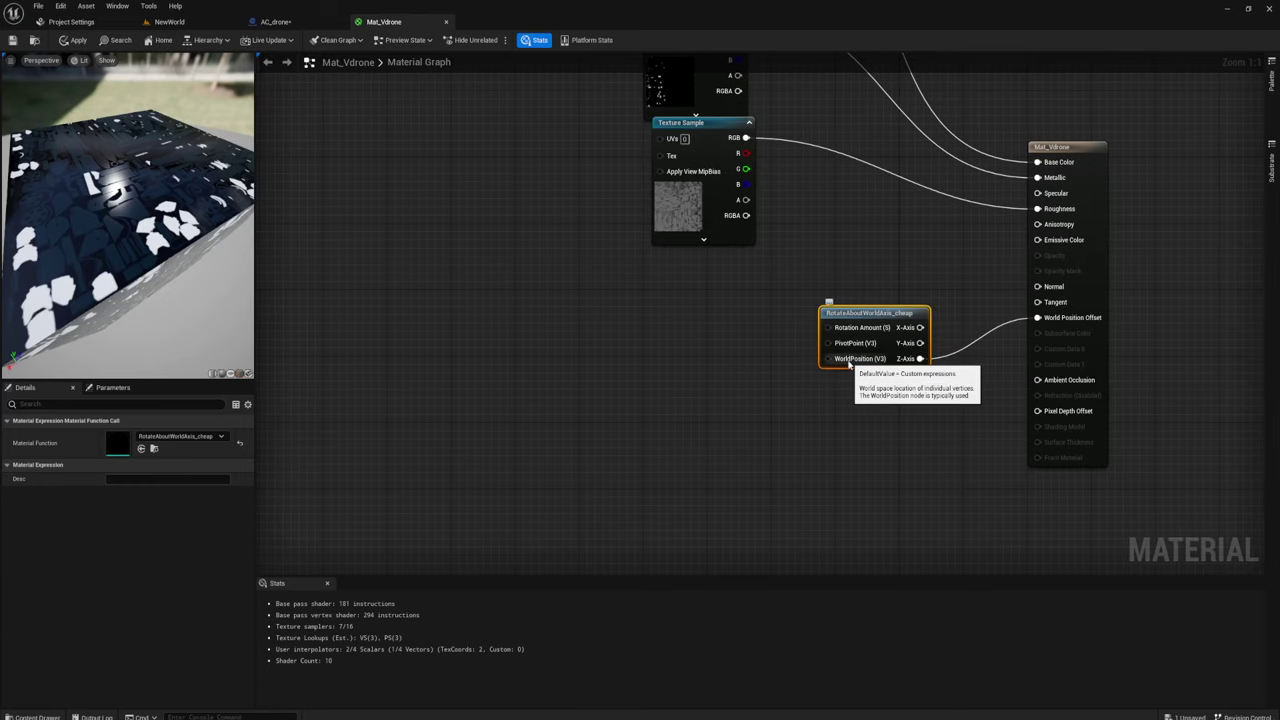
Add a Time node beside the rotate node by searching 'Tim'
right_click_drag(800, 363, 825, 381)
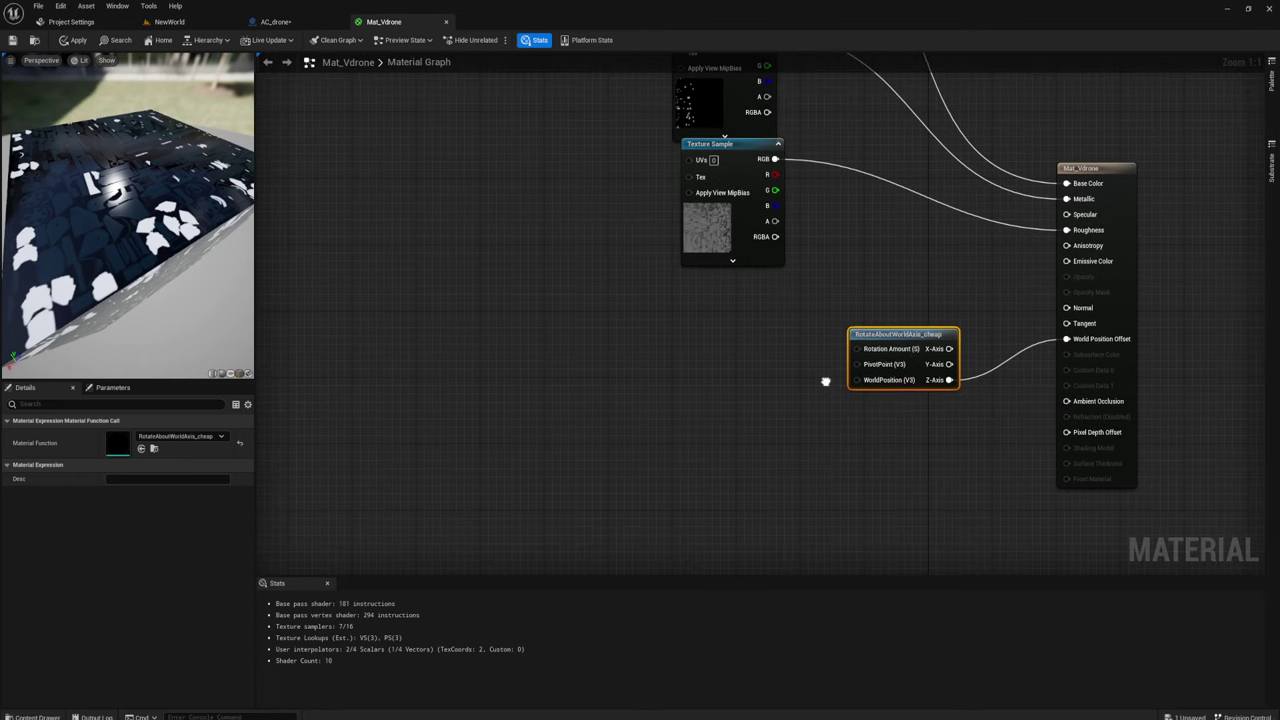
right_click(781, 346)
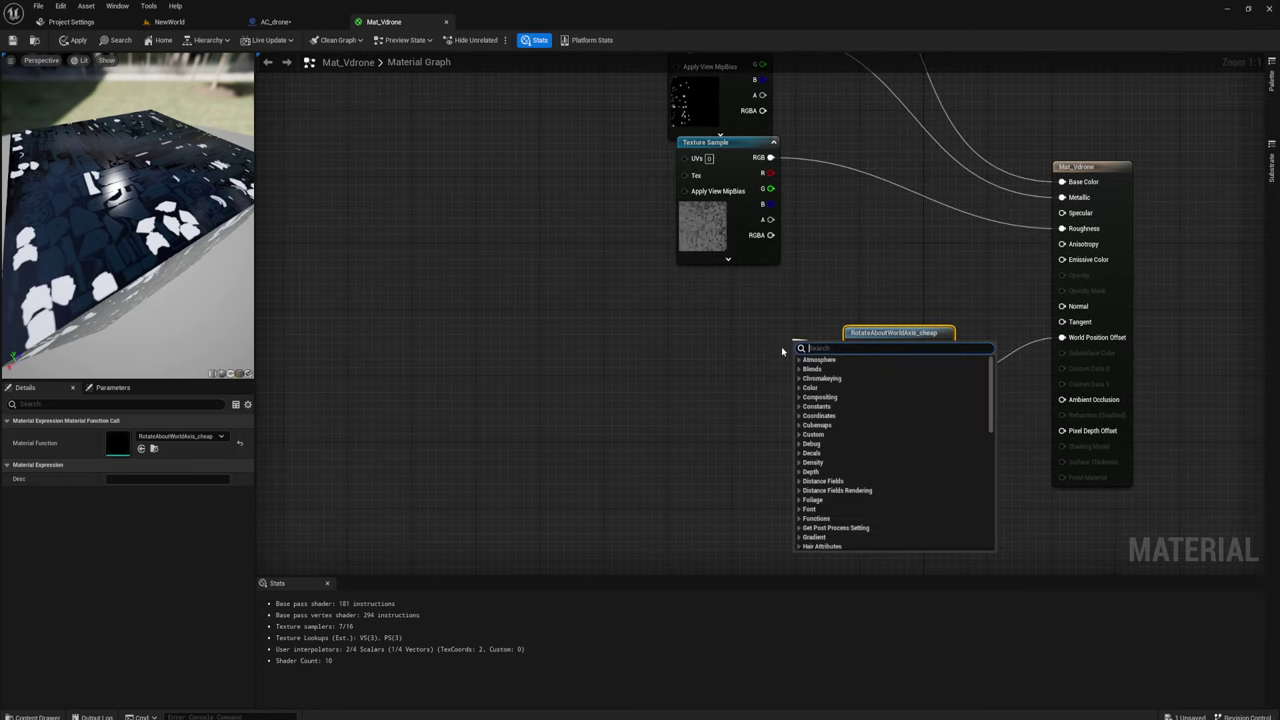
left_click(733, 346)
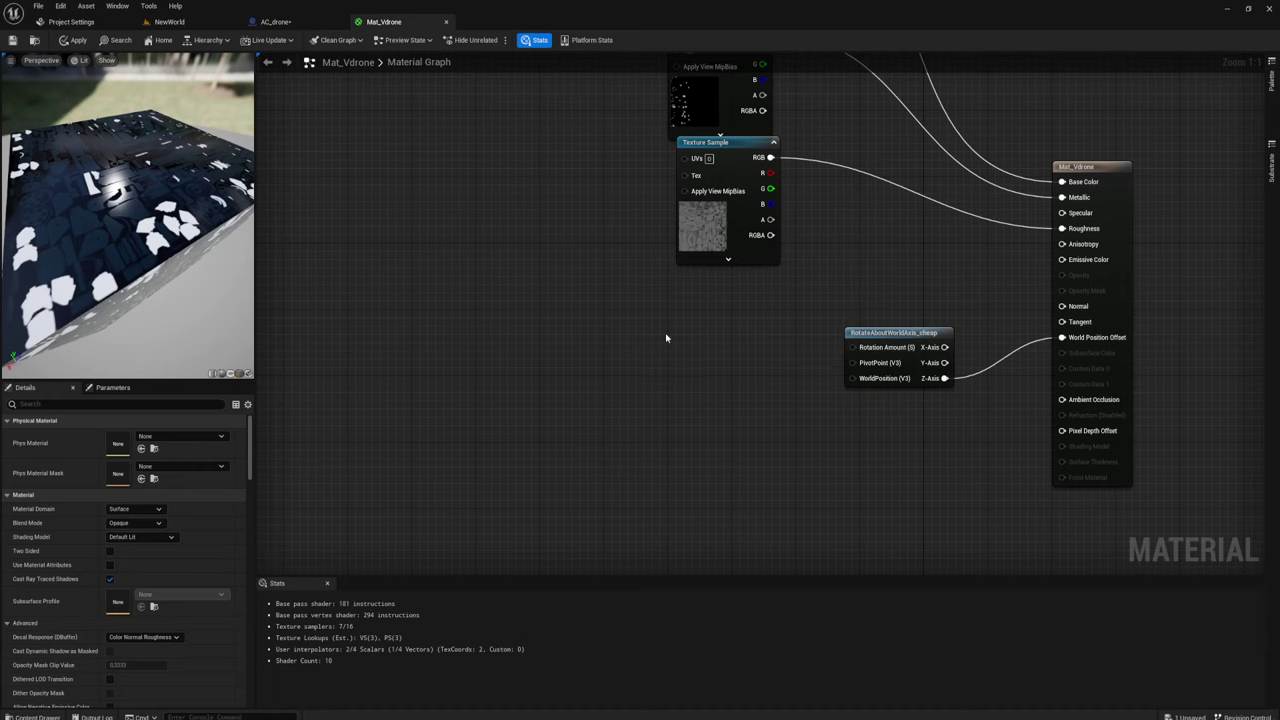
right_click_drag(666, 338, 680, 323)
right_click(648, 307)
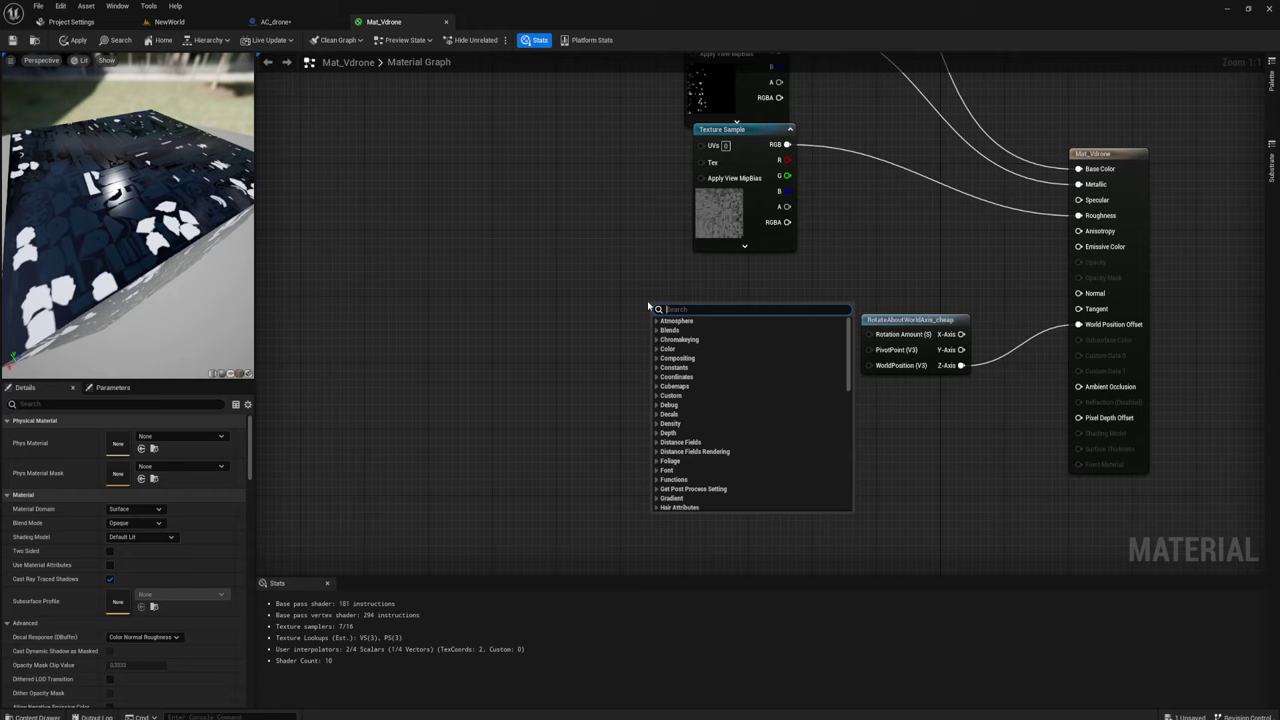
type("Ti")
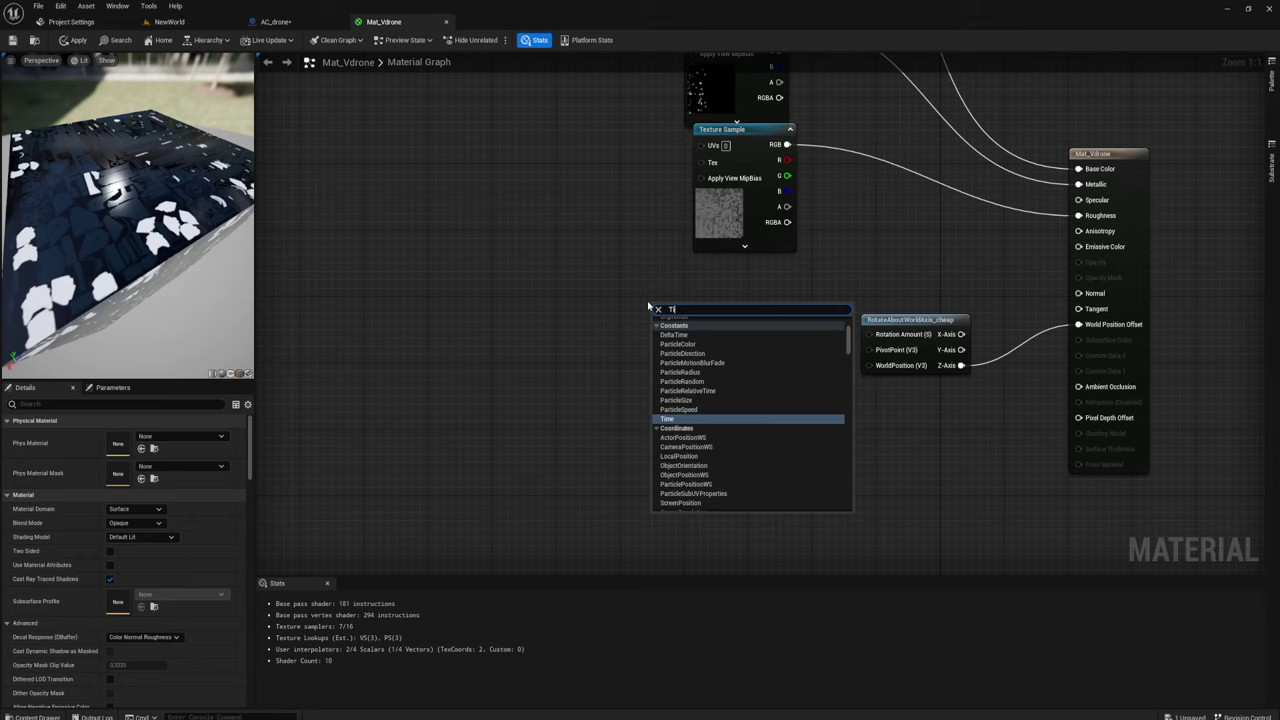
type("me")
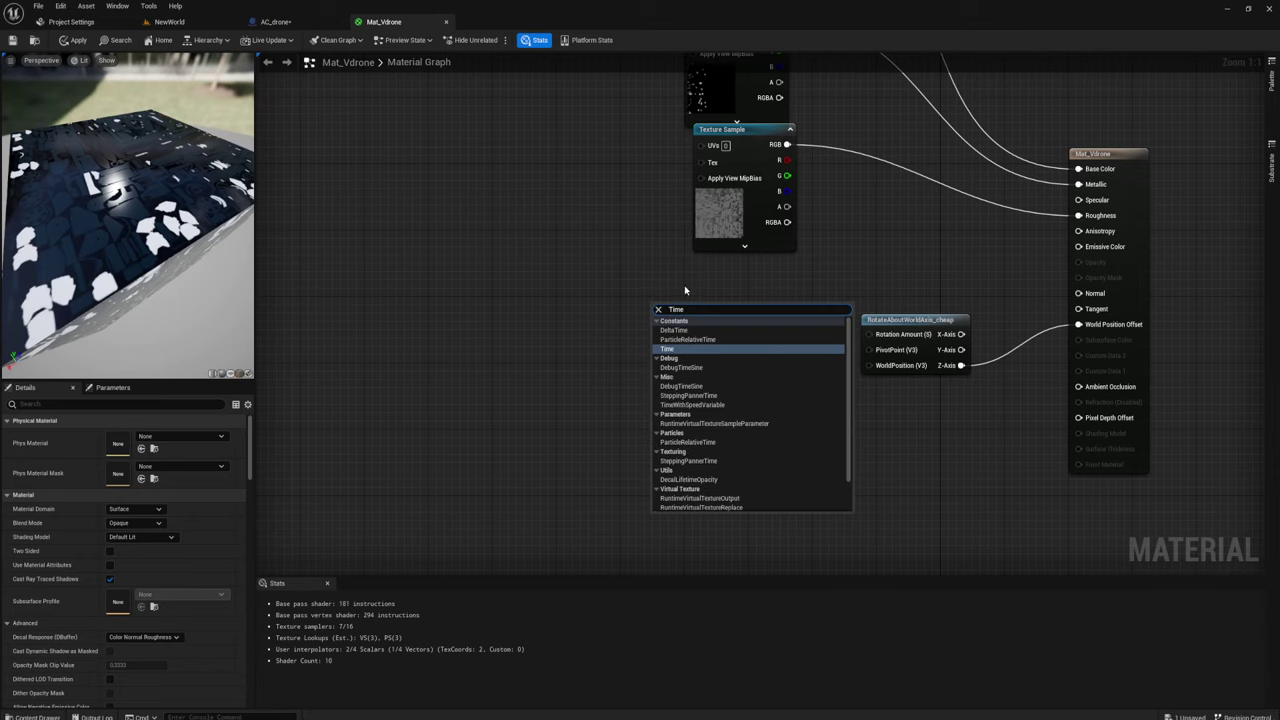
left_click(671, 348)
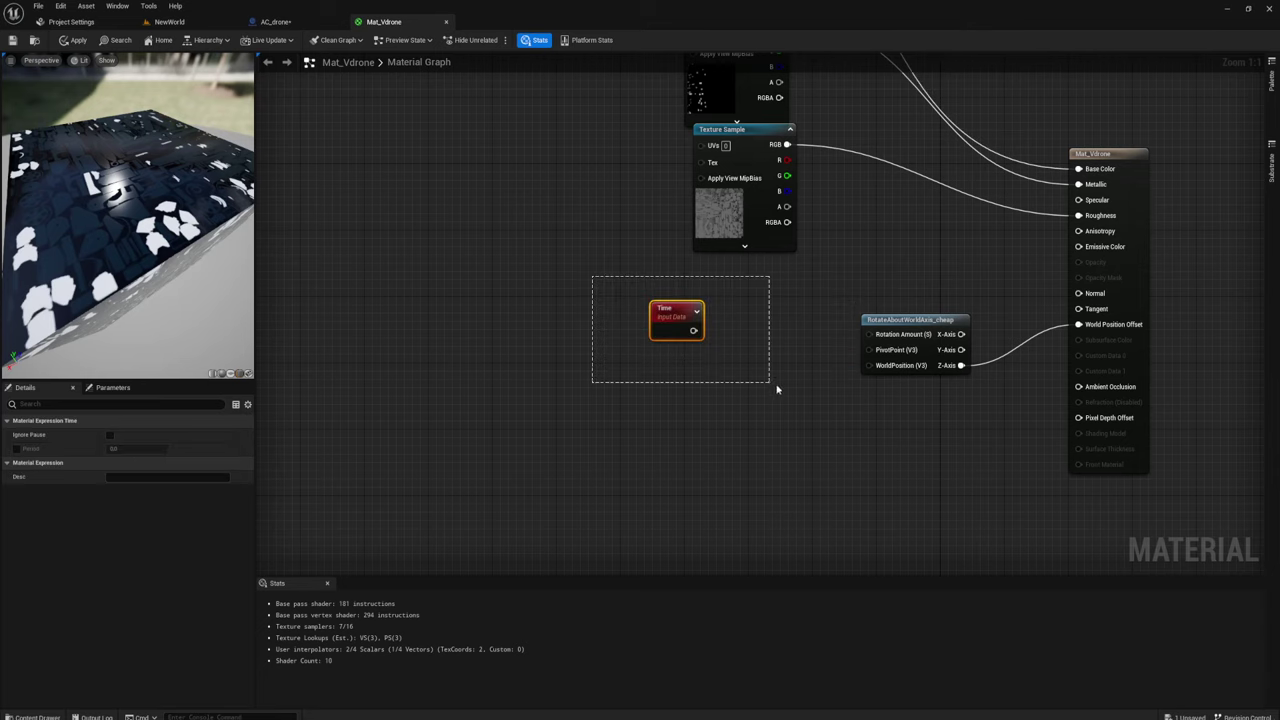
left_click_drag(592, 277, 778, 390)
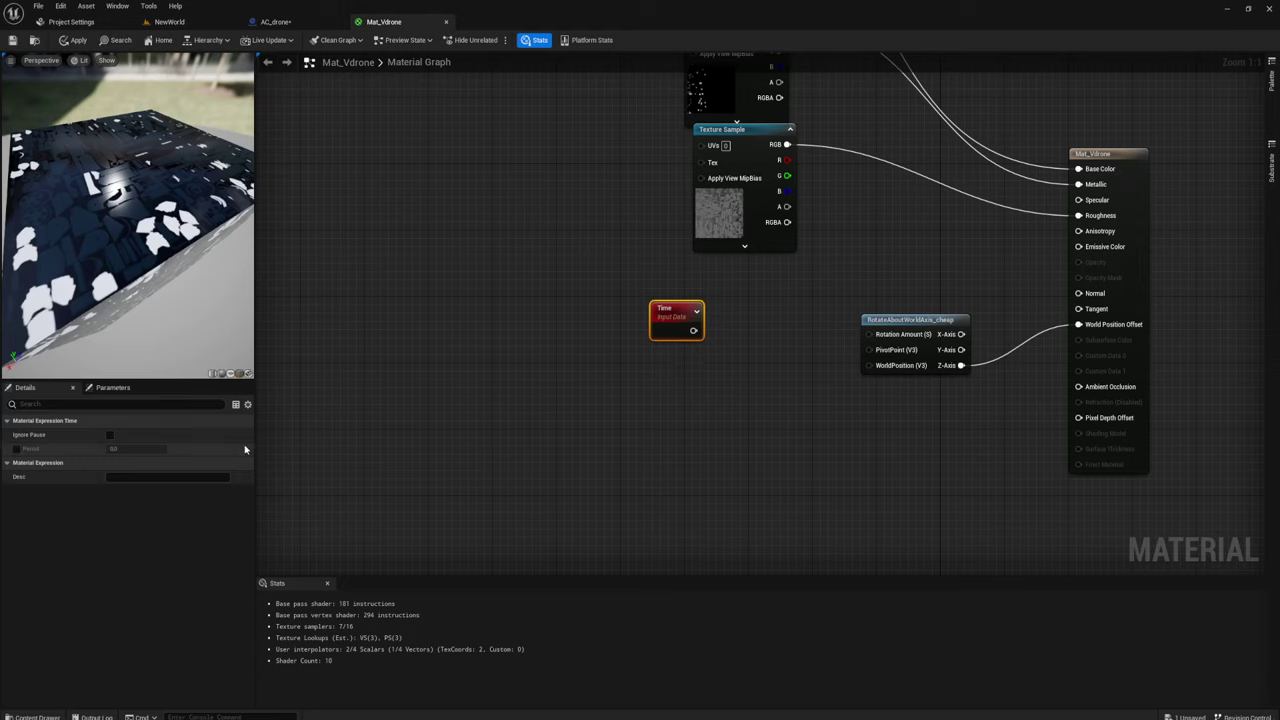
Enable the Time node's Period set to 1, wire it to Rotation Amount, then apply and save
left_click(16, 449)
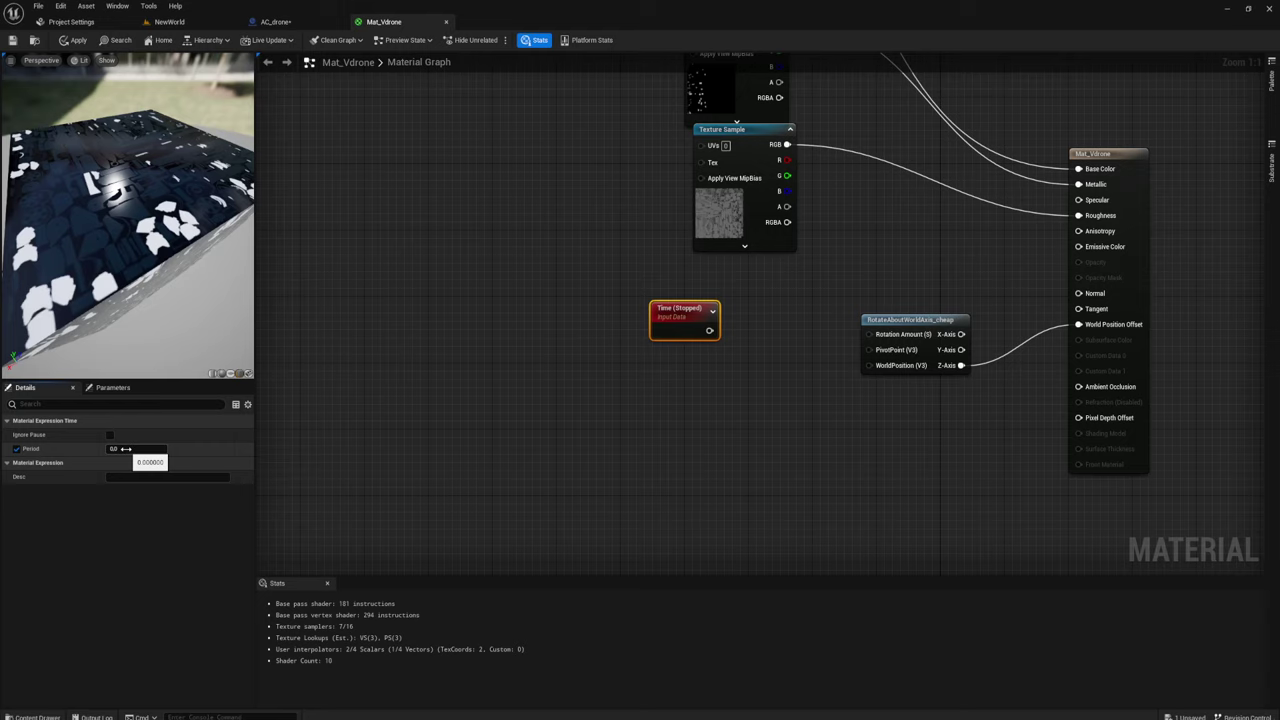
left_click(125, 449)
type("1")
key("Return")
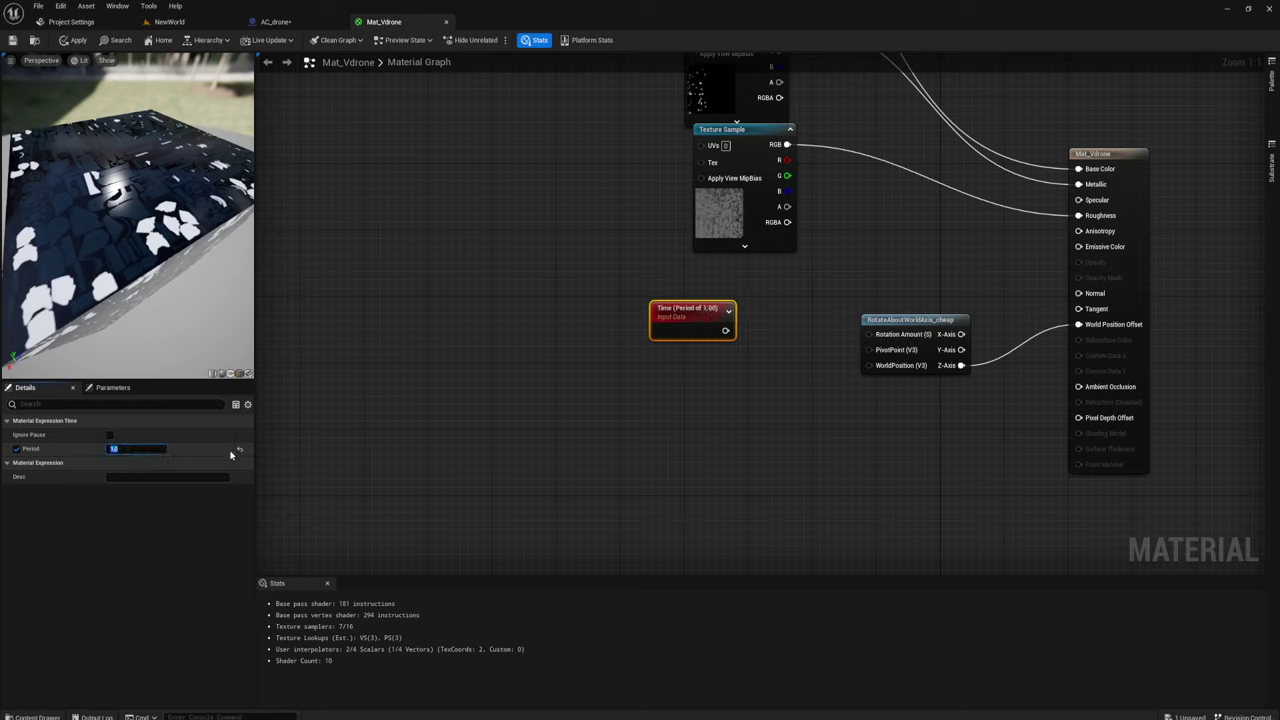
mouse_move(728, 334)
left_mouse_down()
mouse_move(706, 330)
mouse_move(868, 334)
left_mouse_up()
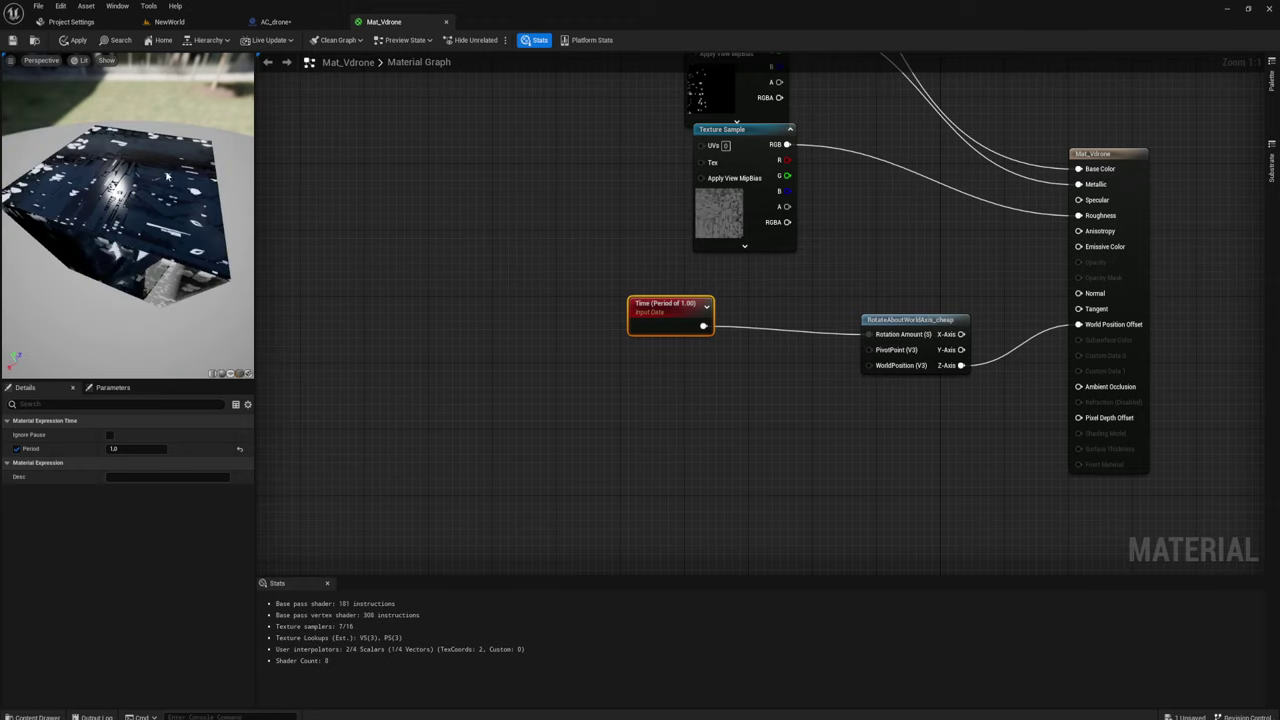
left_click(74, 40)
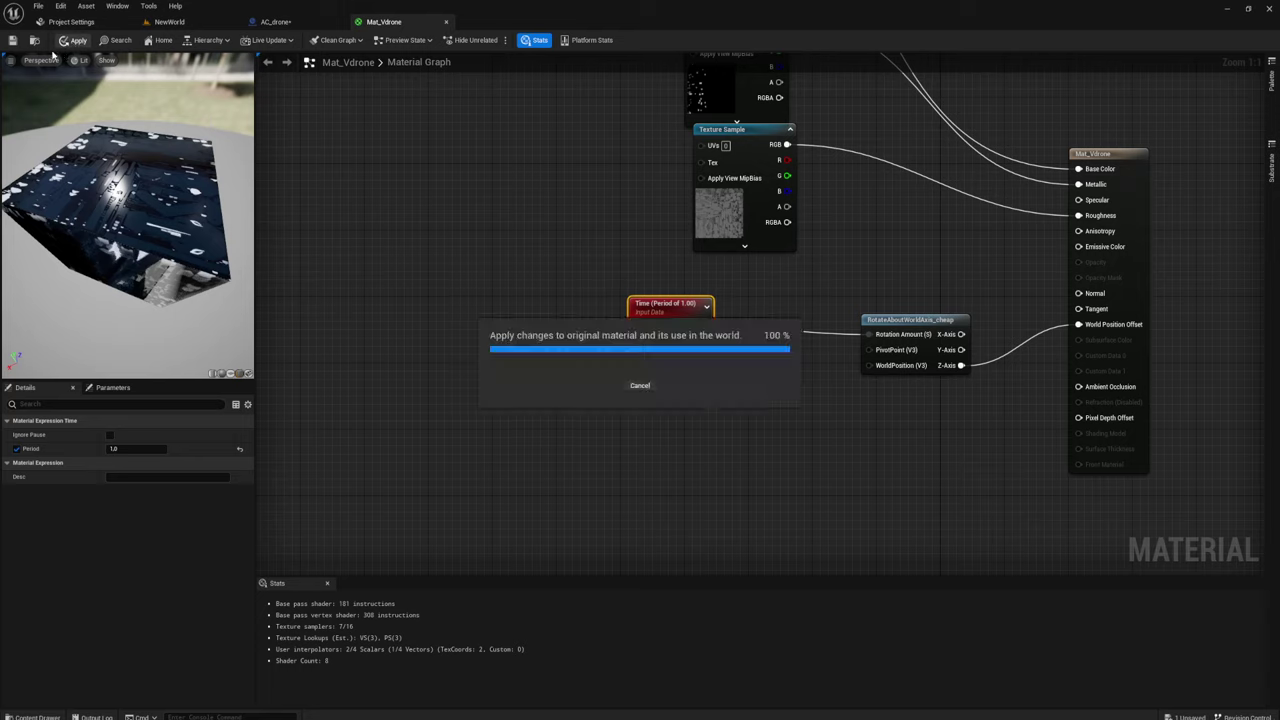
left_click(13, 40)
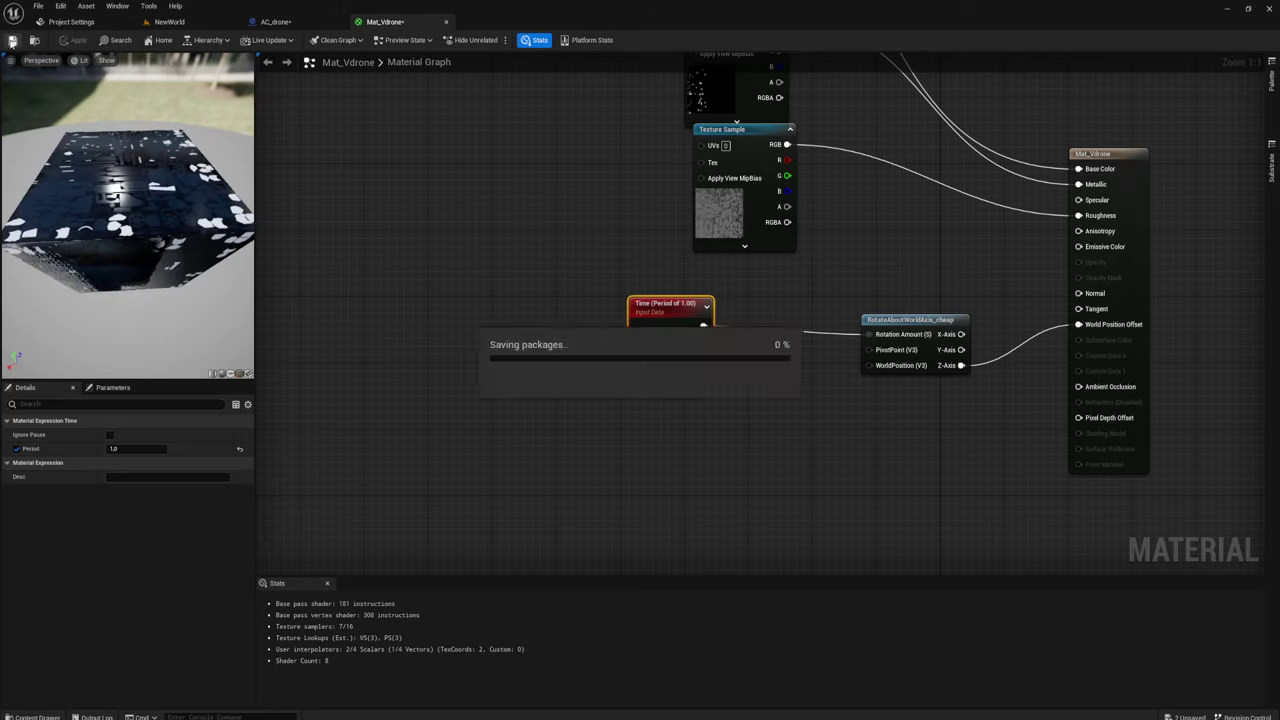
left_click(290, 22)
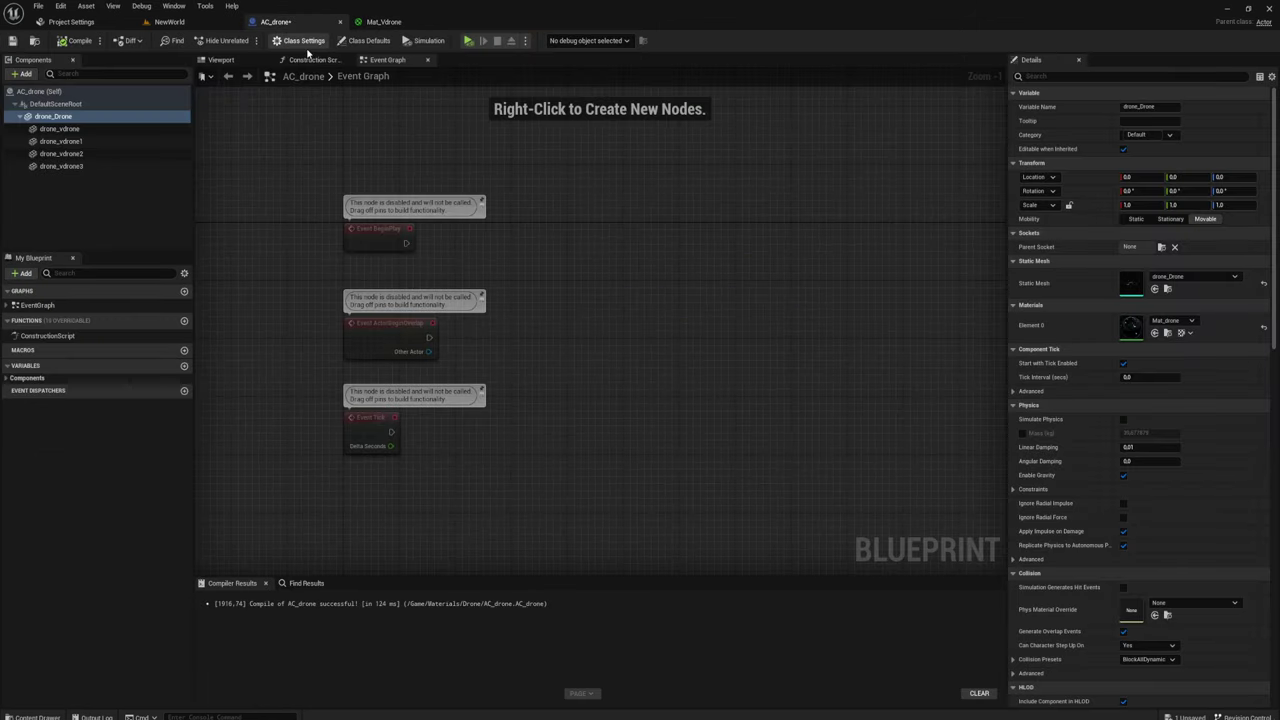
Fly the NewWorld viewport camera toward the drone to view its propellers
left_click(157, 22)
right_click_drag(518, 245, 360, 250)
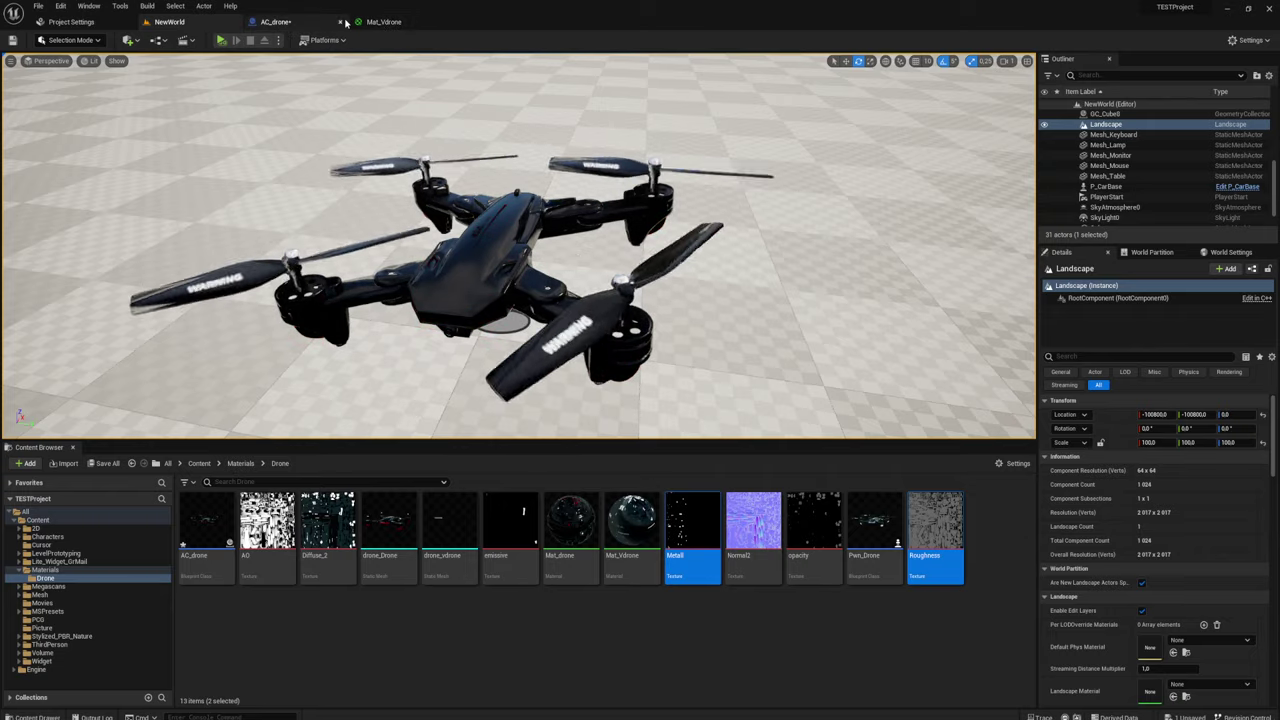
Insert a Multiply node with B = 5 between Time and Rotation Amount, then apply and save
left_click(373, 22)
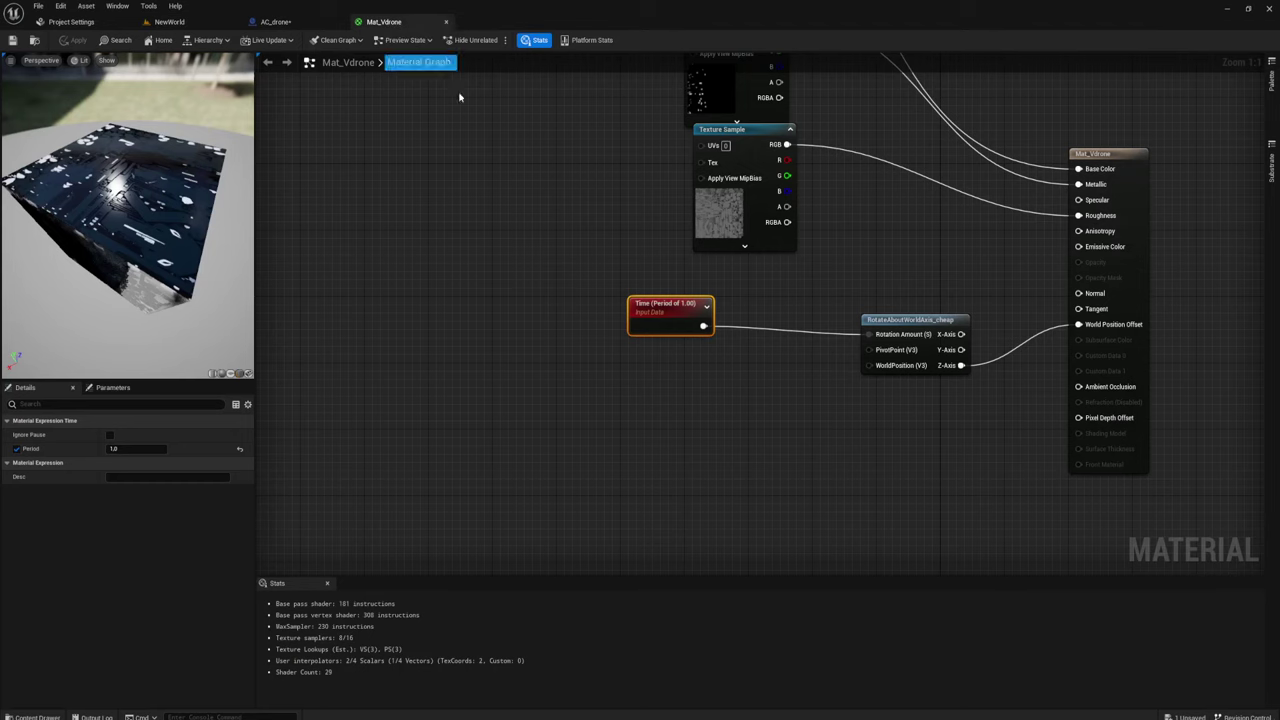
right_click_drag(845, 371, 795, 341)
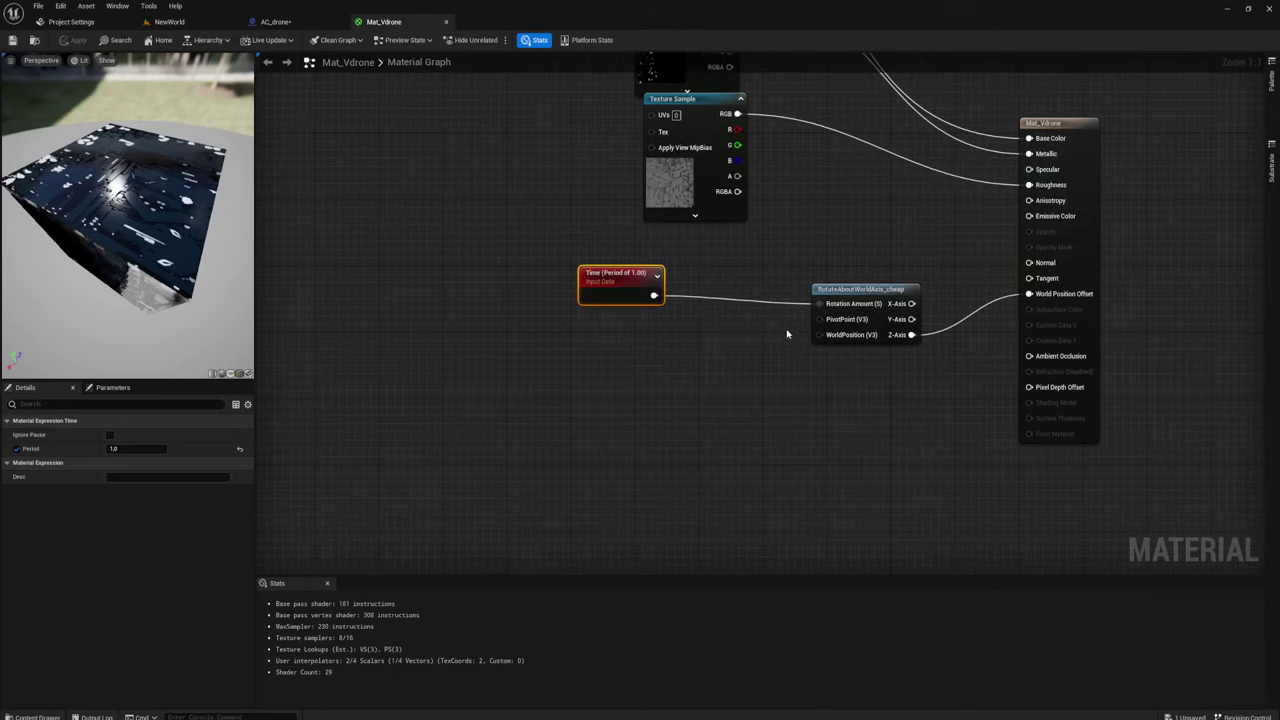
left_click(728, 297)
left_click_drag(737, 316, 653, 295)
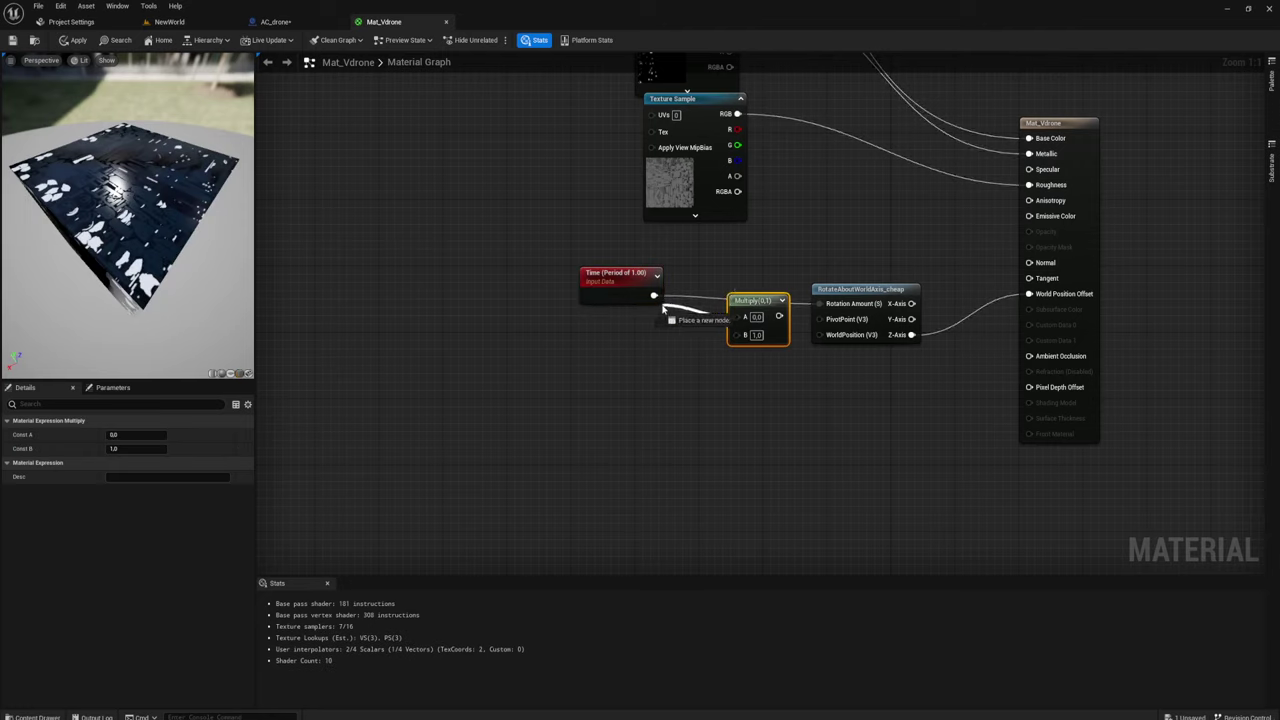
mouse_move(775, 317)
left_mouse_down()
mouse_move(820, 303)
mouse_move(745, 308)
left_mouse_up()
left_click(749, 321)
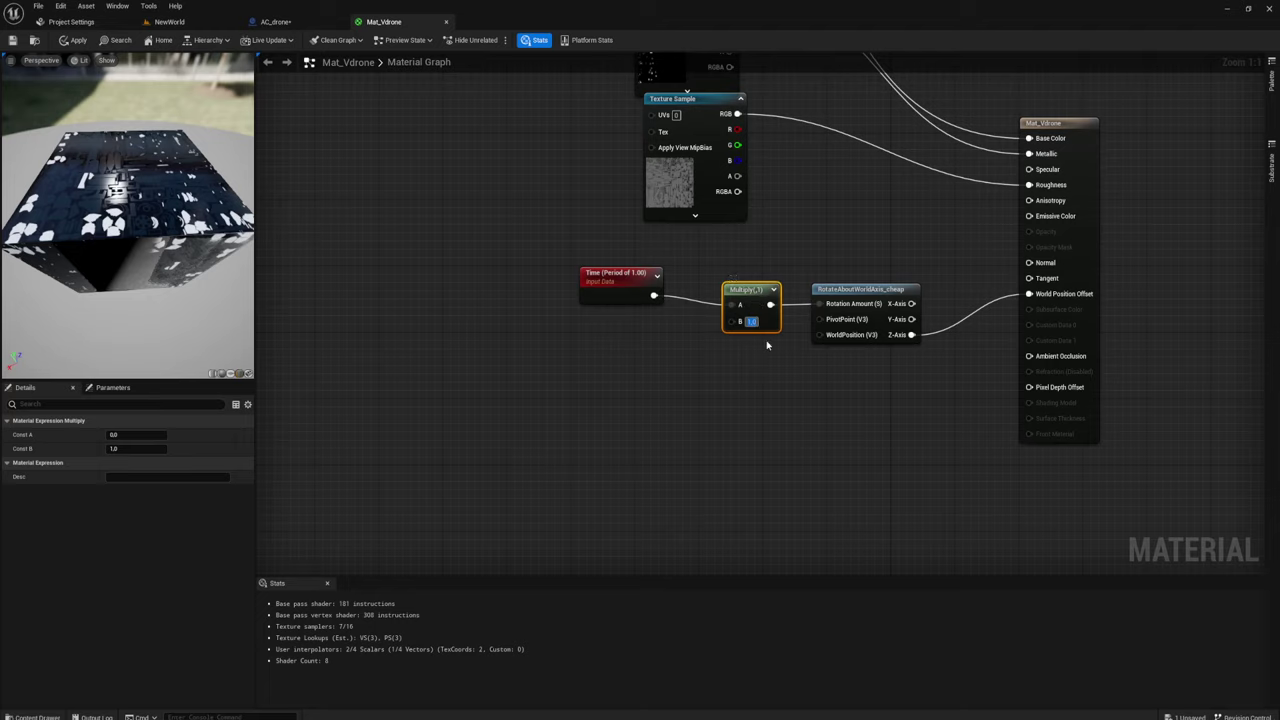
type("5")
key("Return")
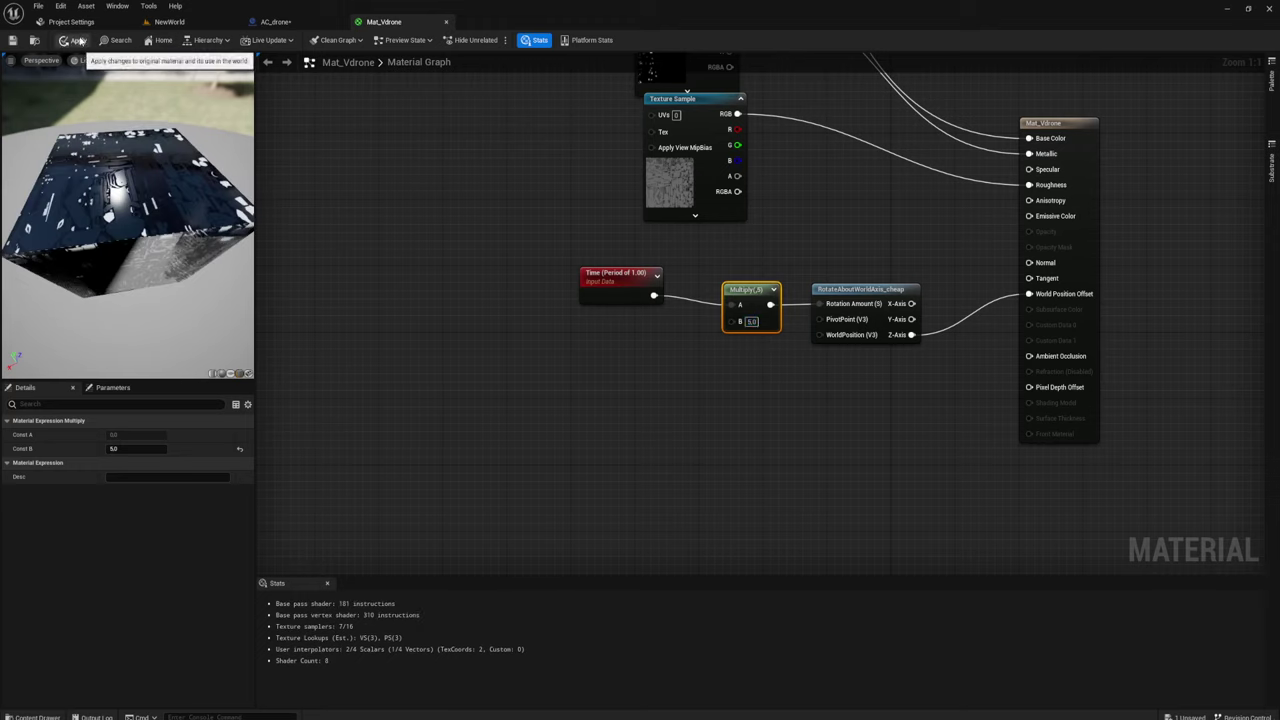
left_click(77, 40)
left_click(13, 41)
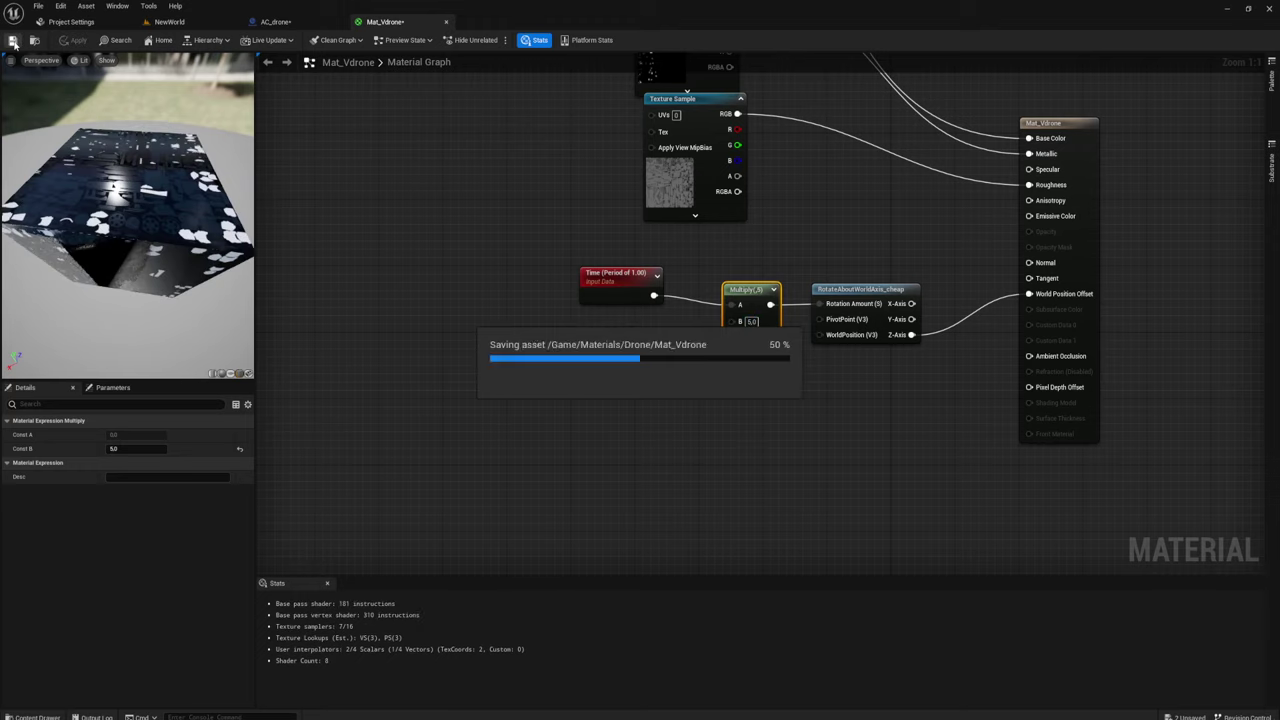
left_click(179, 22)
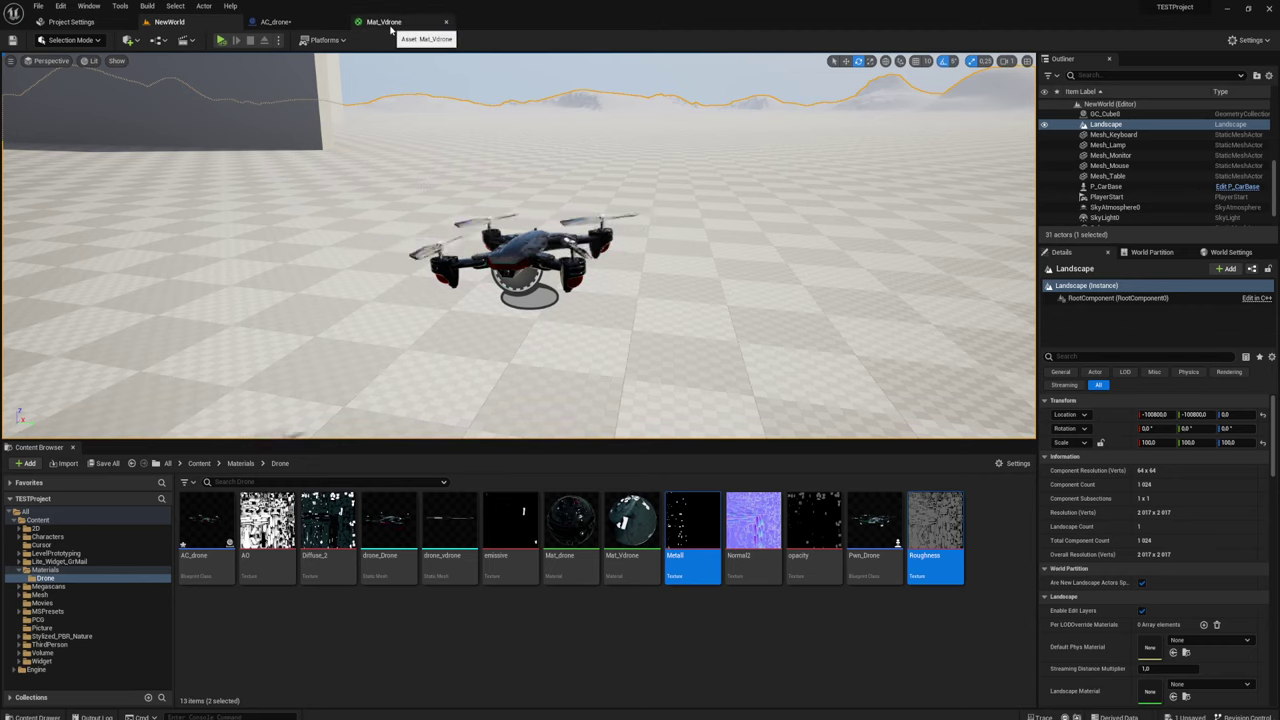
mouse_move(538, 236)
right_mouse_down()
mouse_move(560, 250)
mouse_move(537, 235)
right_mouse_up()
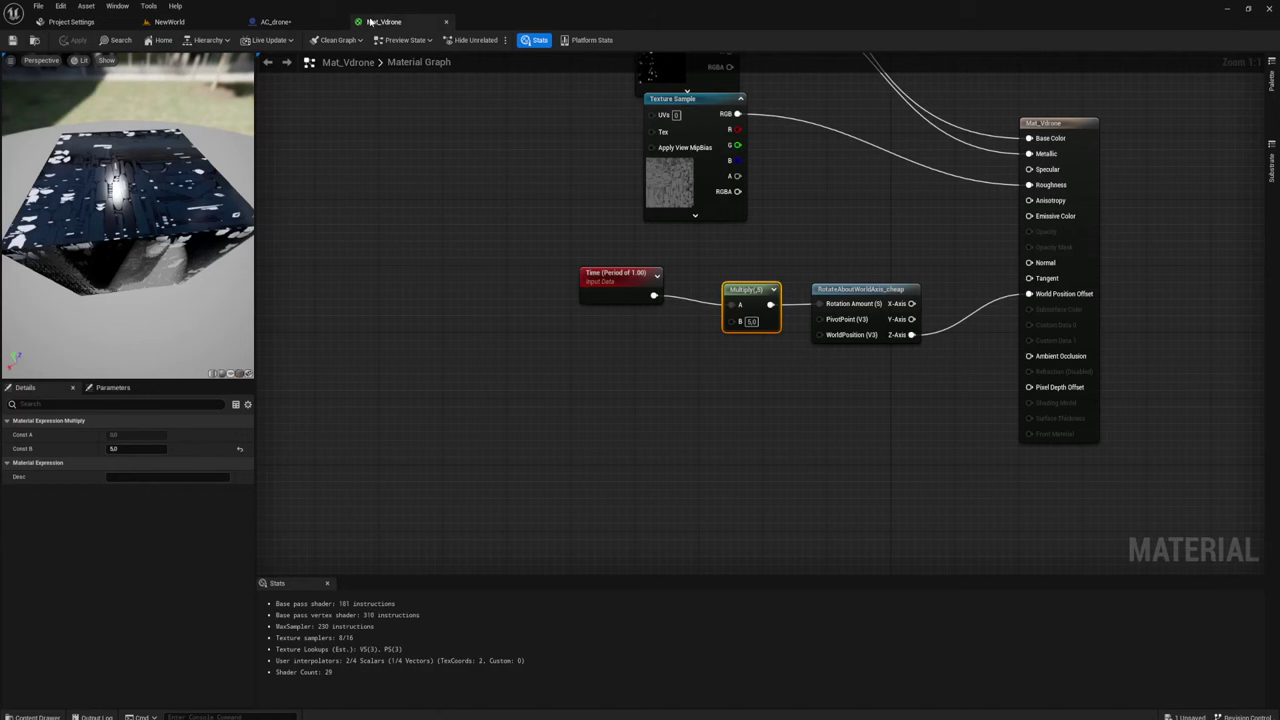
left_click(385, 21)
Add a Speed scalar parameter with default value 5 and wire it into Multiply's B input
left_click_drag(733, 321, 650, 346)
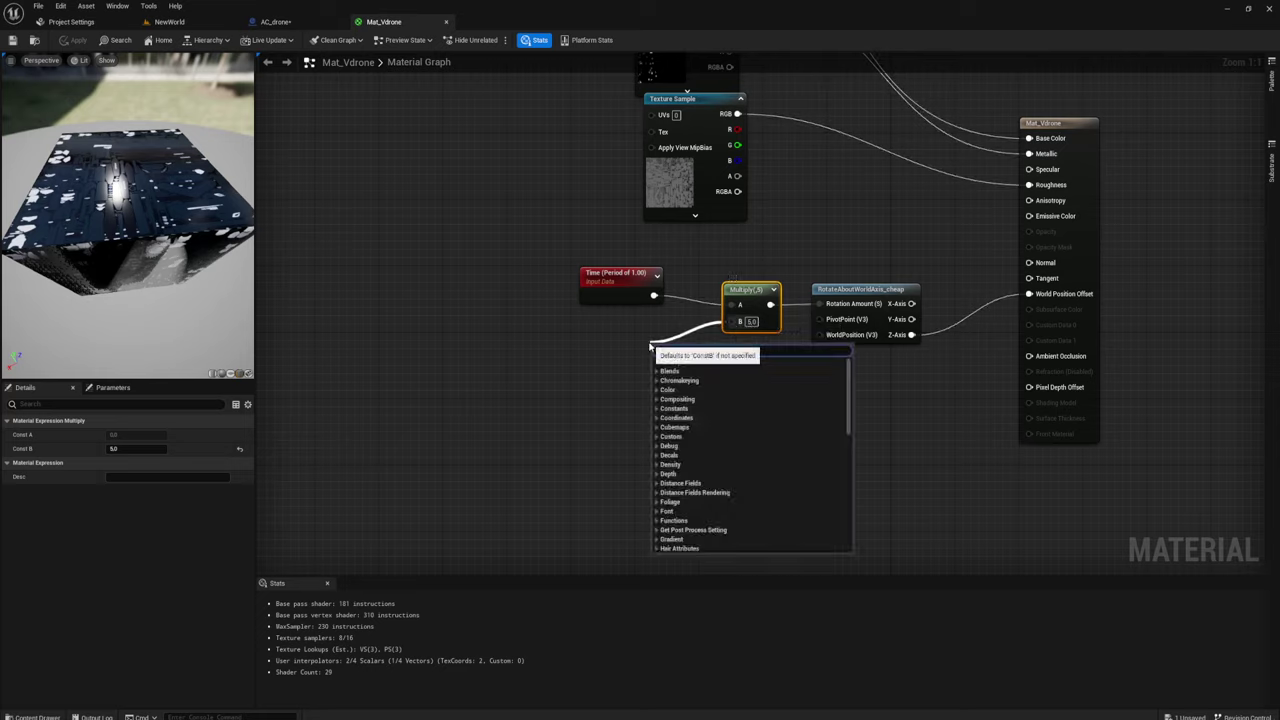
left_click(602, 344)
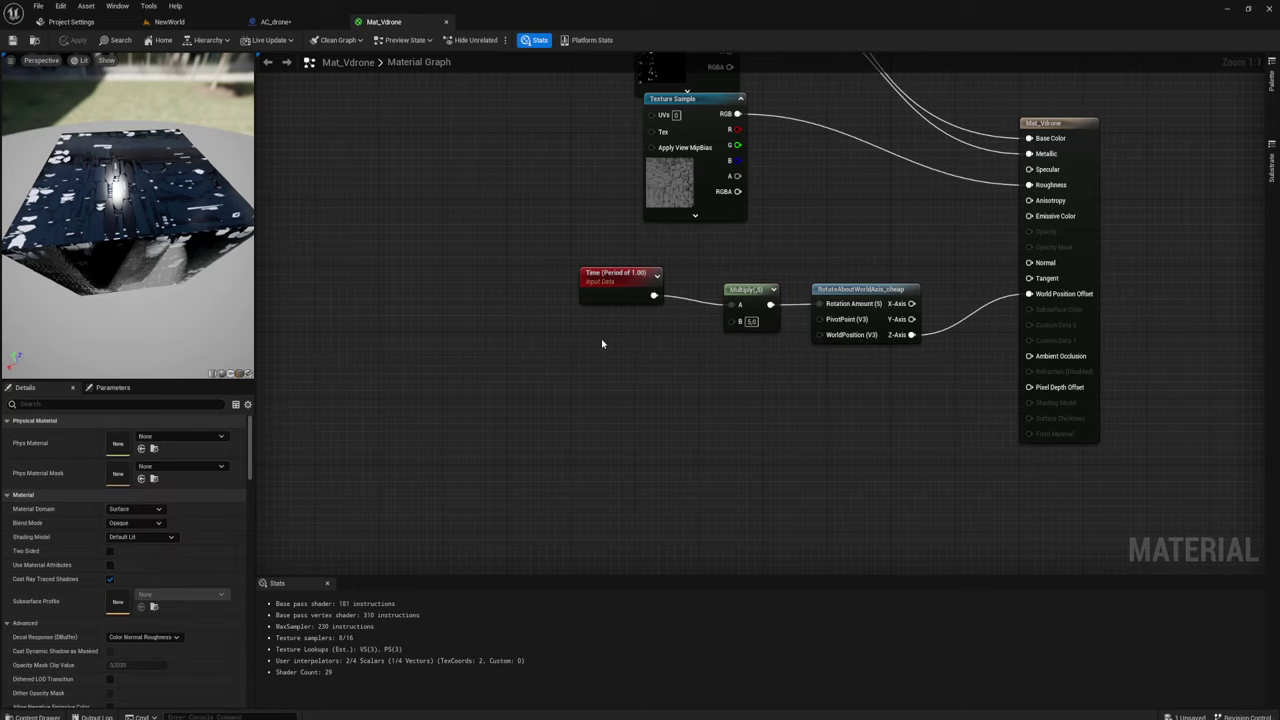
left_click(602, 335)
type("Spee")
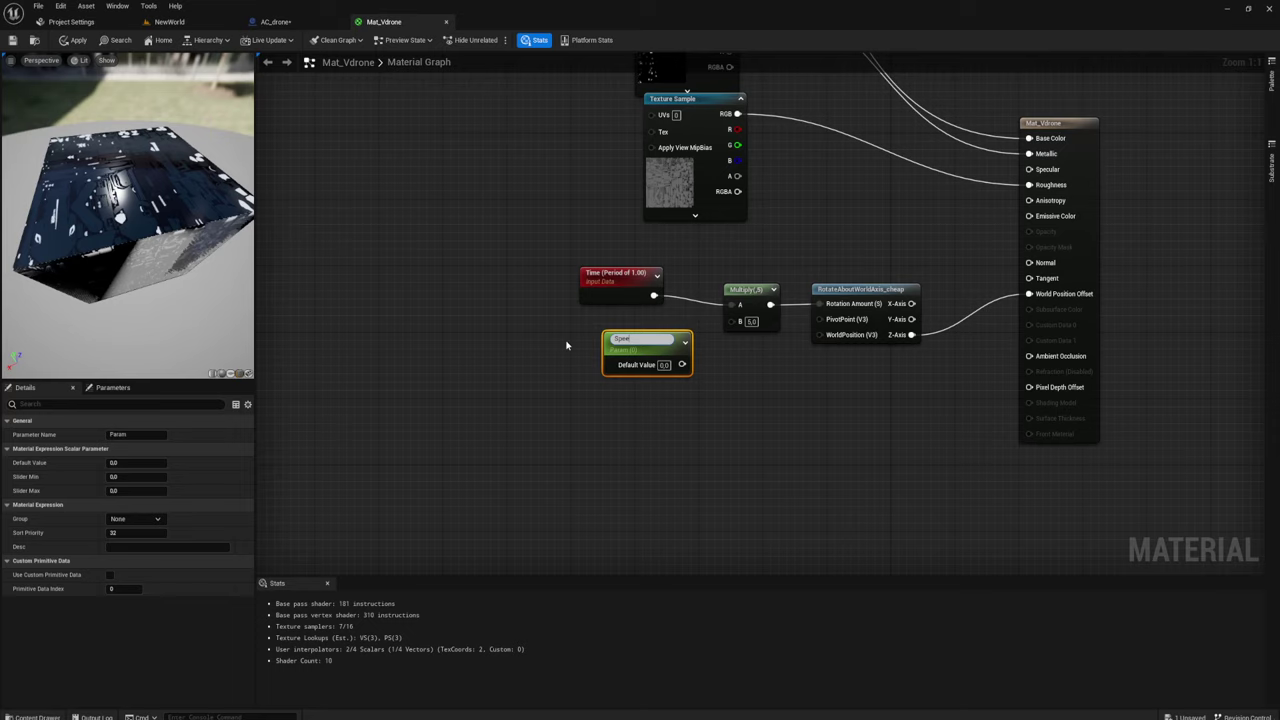
key("Return")
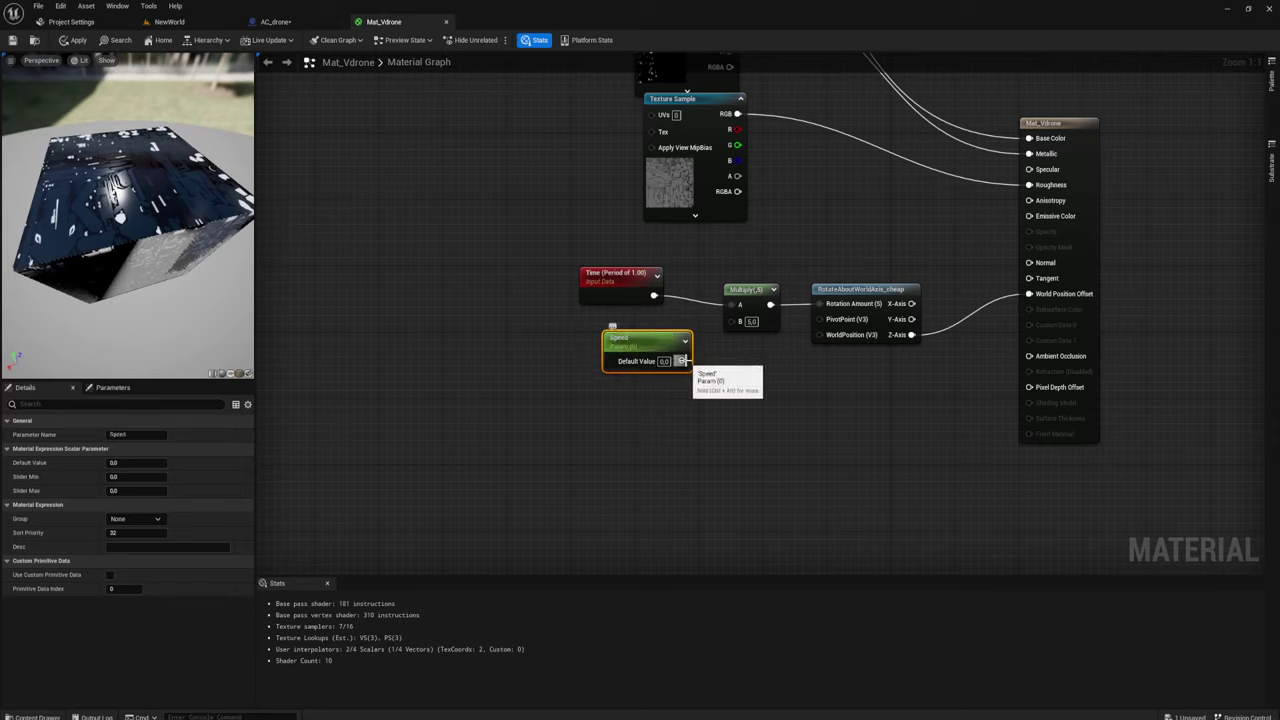
left_click_drag(682, 361, 740, 321)
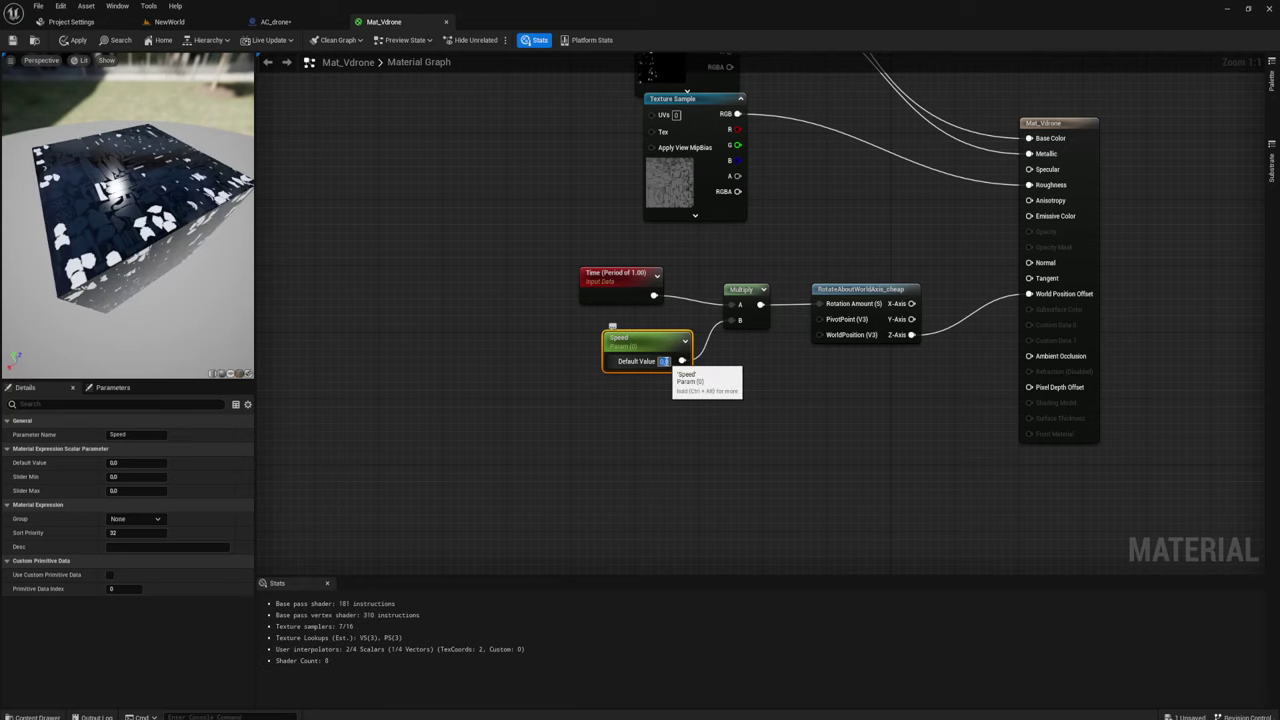
type("5")
left_click(665, 361)
type("5")
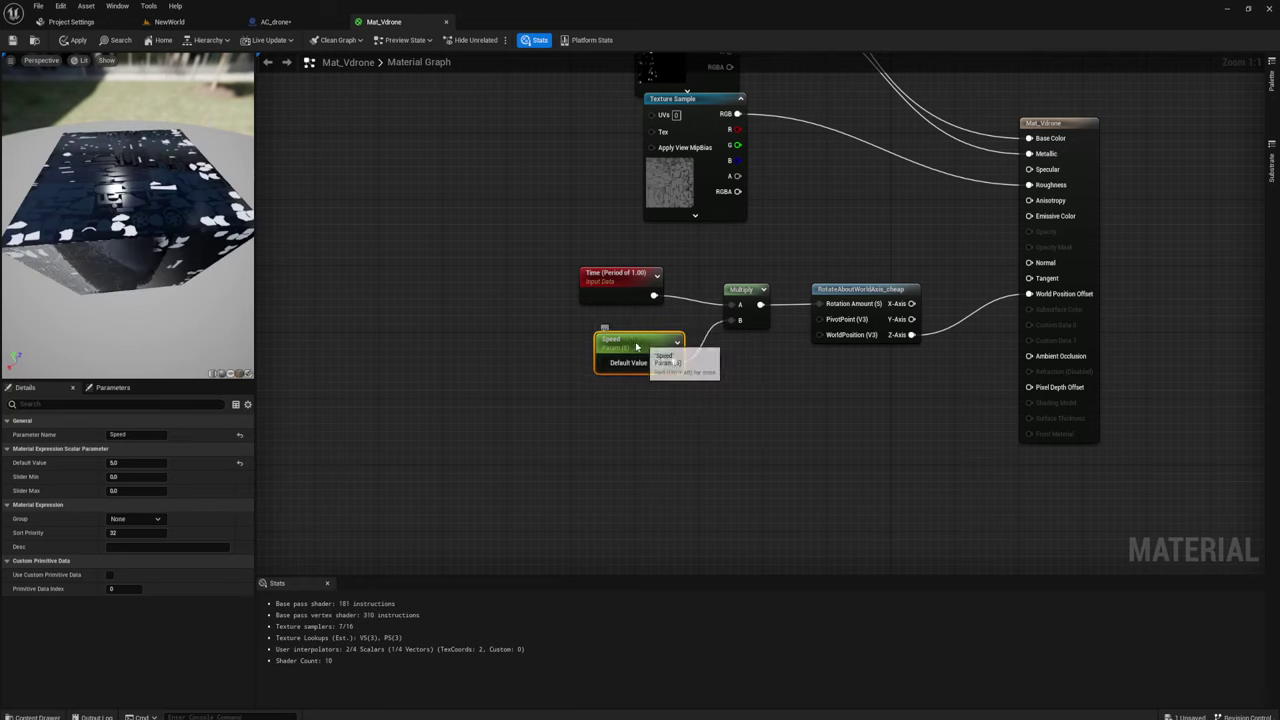
key("Return")
left_click_drag(528, 420, 682, 320)
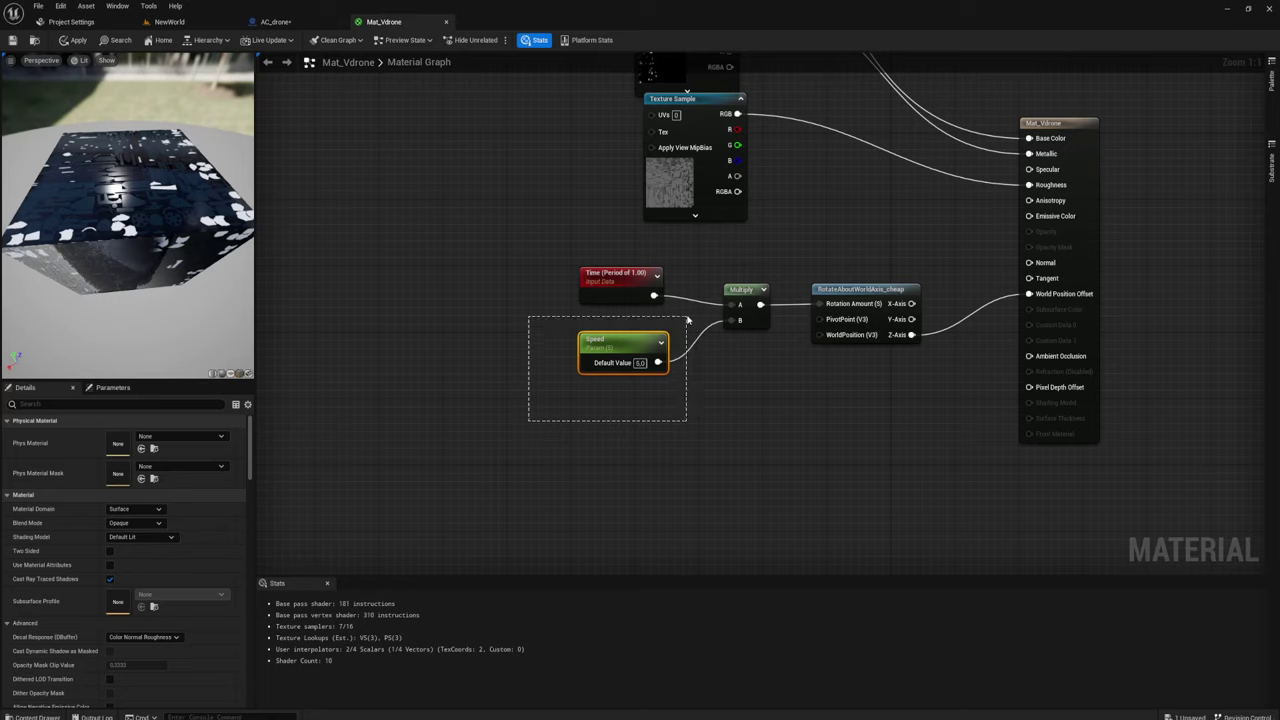
left_click_drag(688, 320, 688, 320)
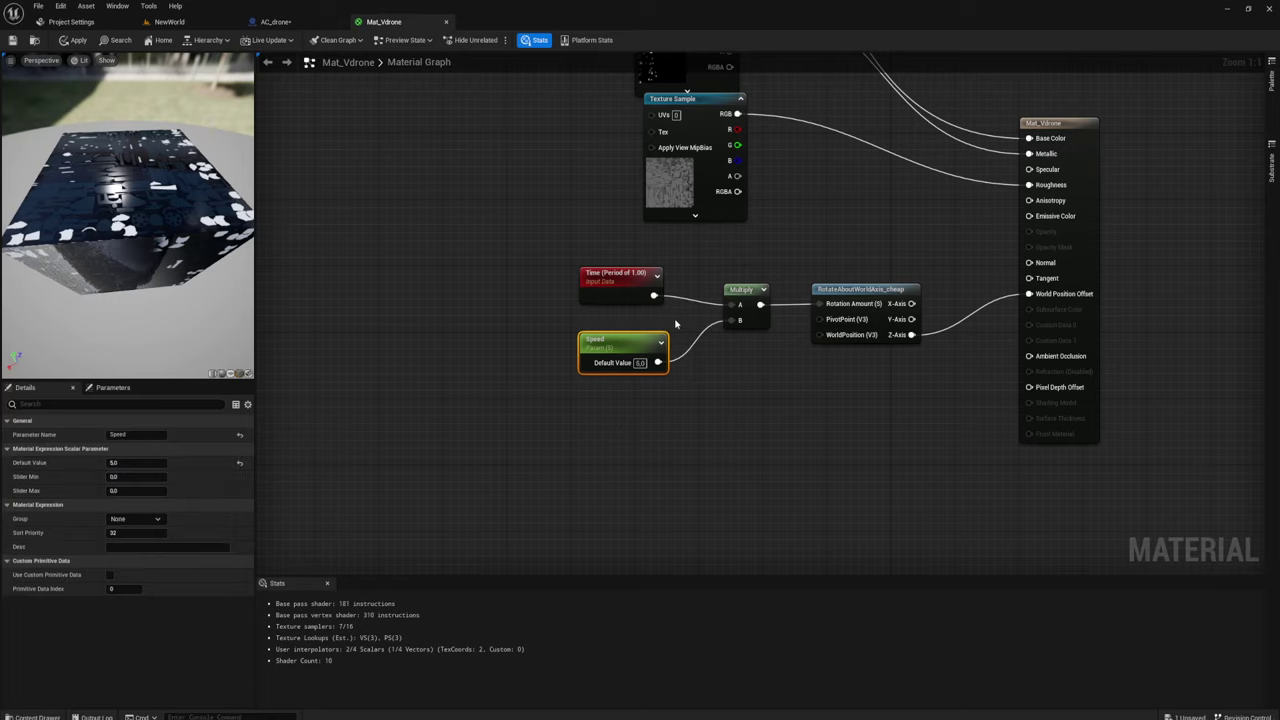
left_click(292, 21)
Add a W keyboard event node to the AC_drone event graph
right_click_drag(390, 145, 431, 178)
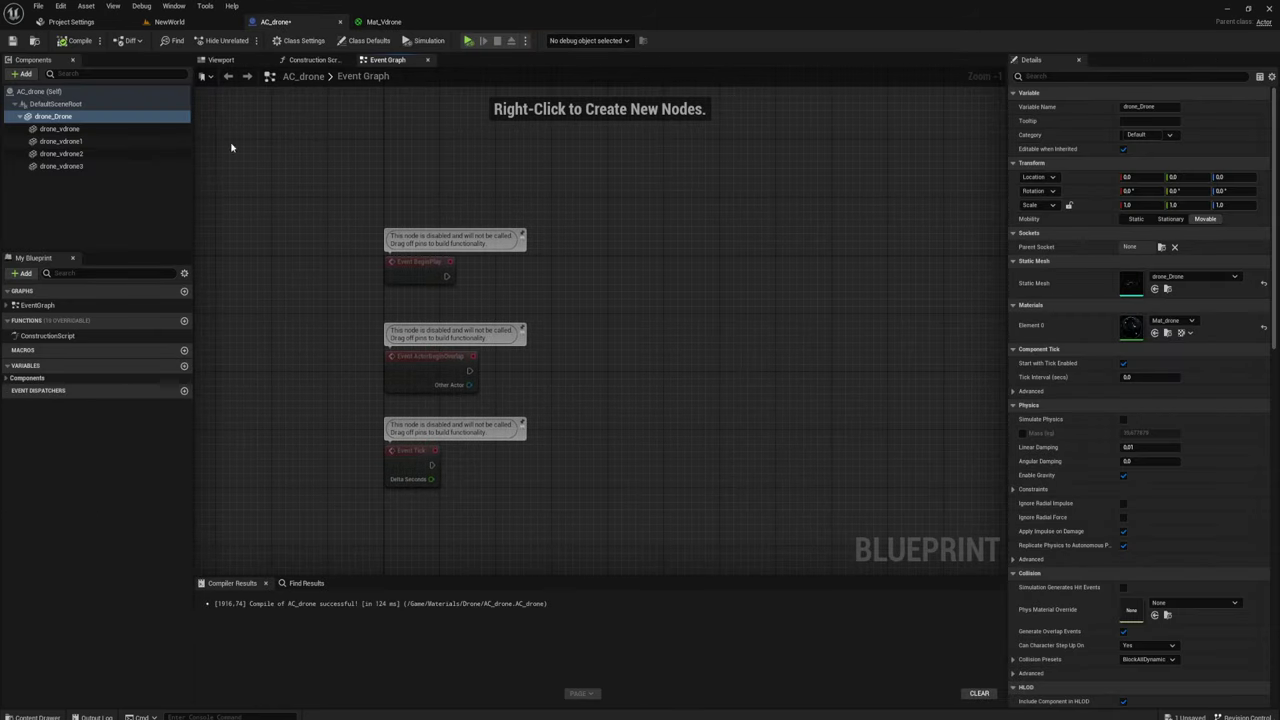
mouse_move(560, 271)
right_mouse_down()
mouse_move(531, 277)
mouse_move(526, 466)
right_mouse_up()
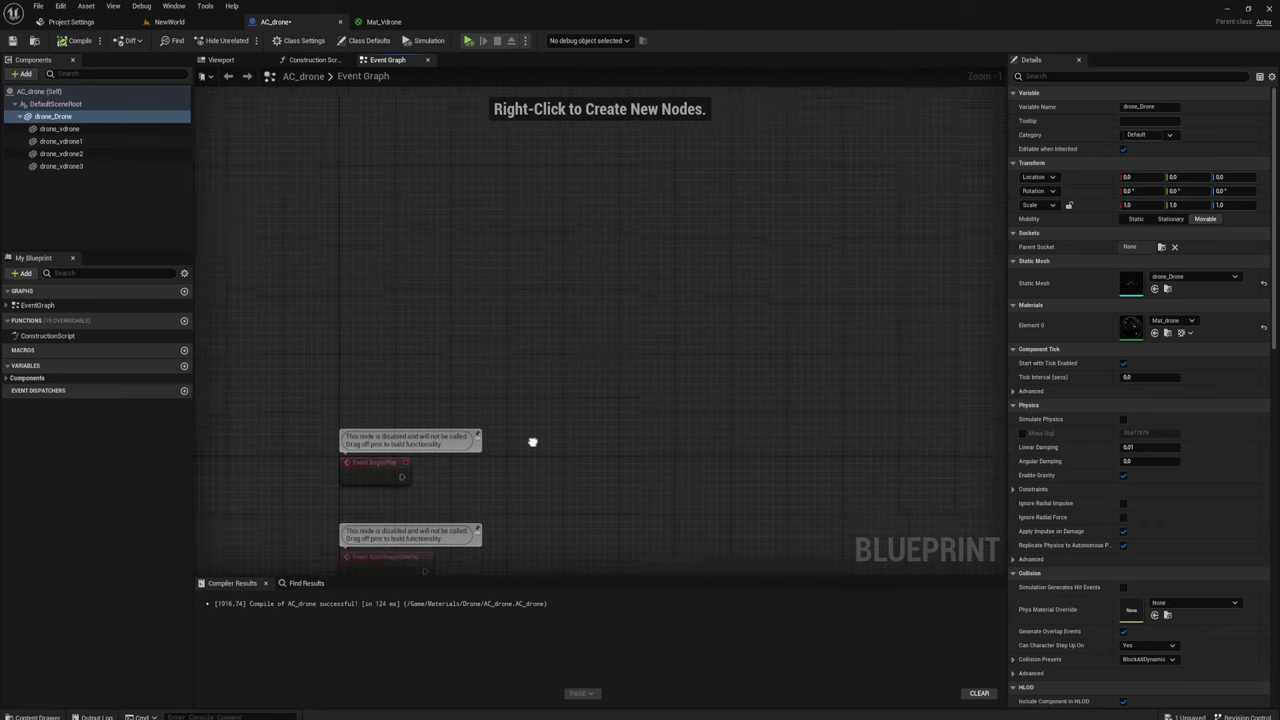
mouse_move(400, 423)
left_mouse_down()
mouse_move(397, 283)
mouse_move(391, 423)
left_mouse_up()
scroll(438, 286, "up", 1)
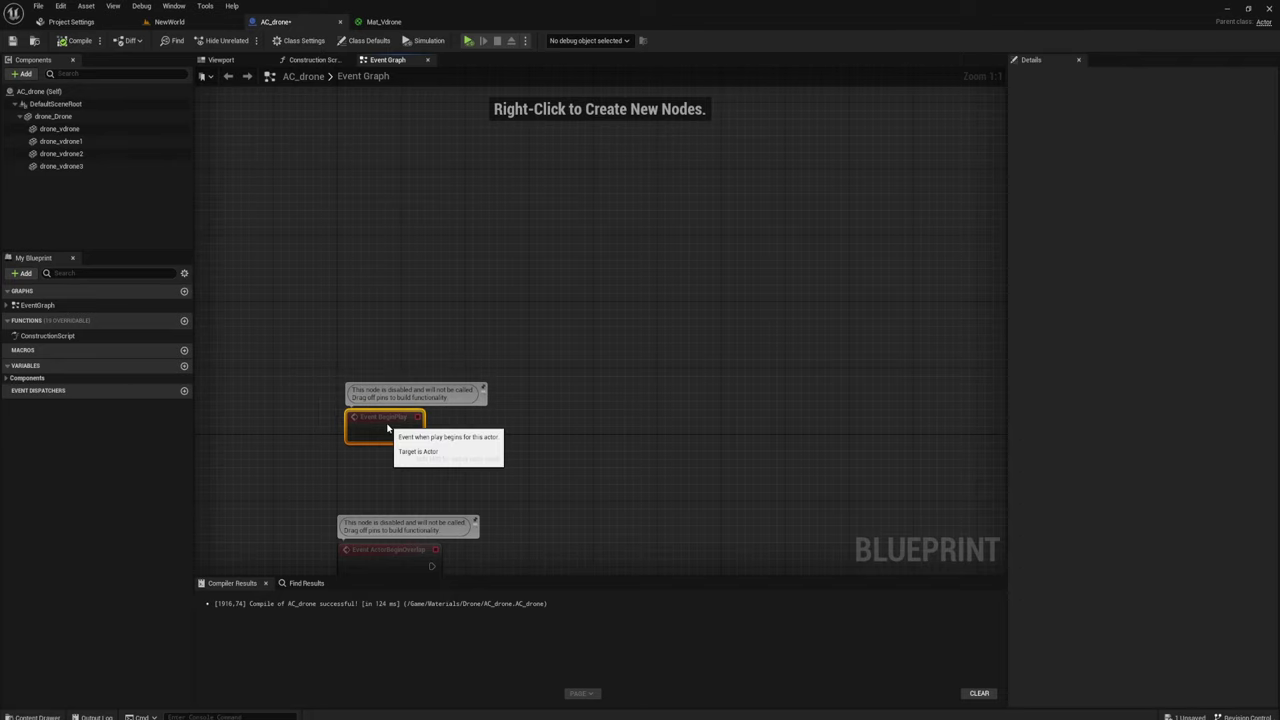
right_click(400, 209)
type("w")
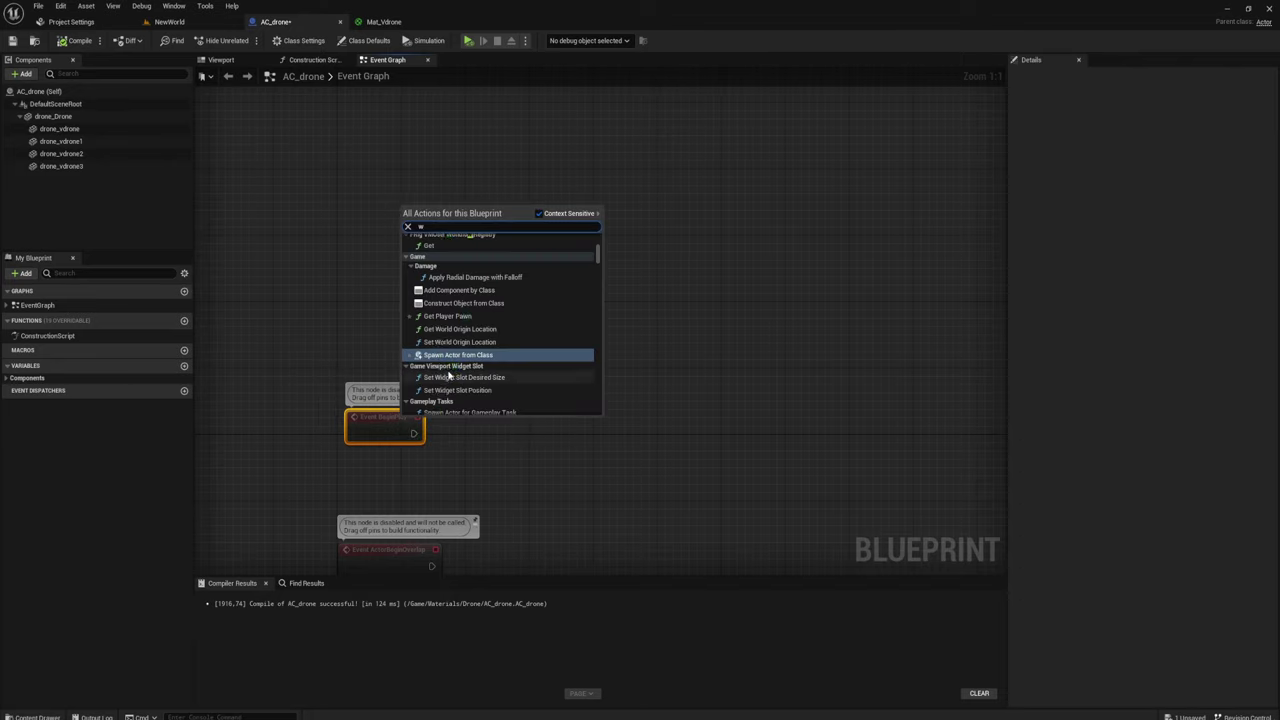
type(" keyb")
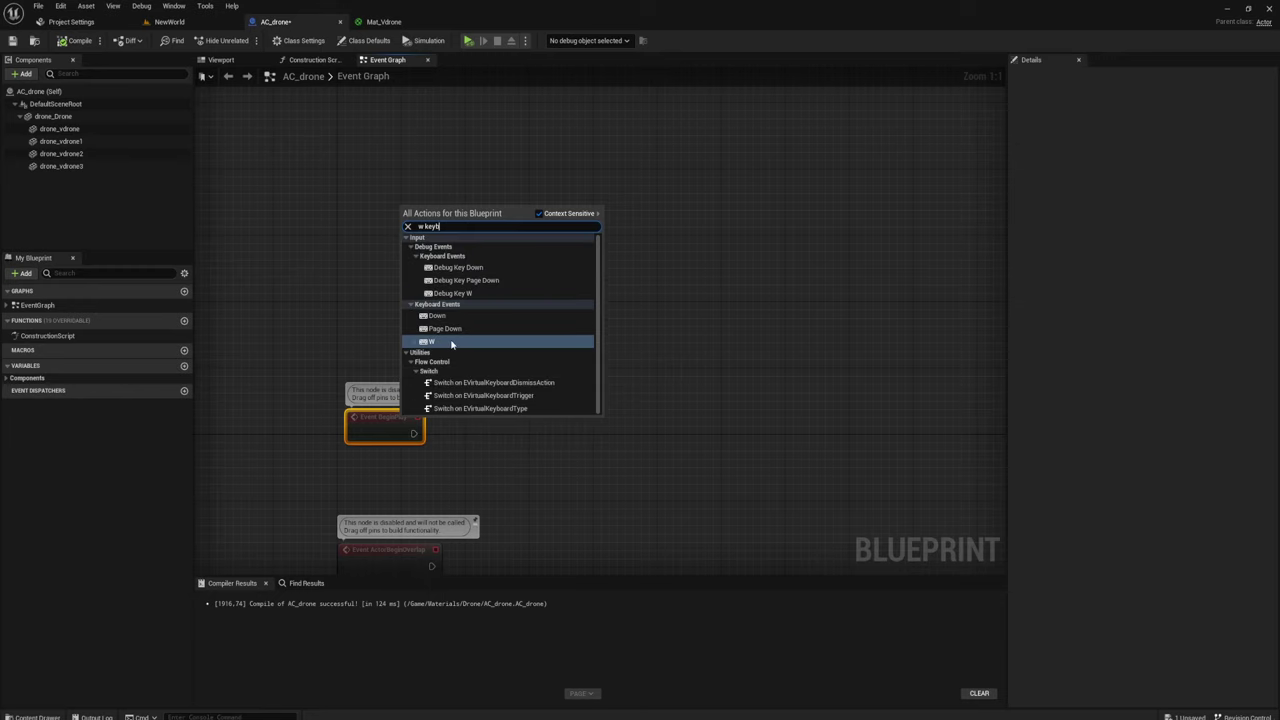
left_click(438, 342)
right_click_drag(489, 257, 501, 342)
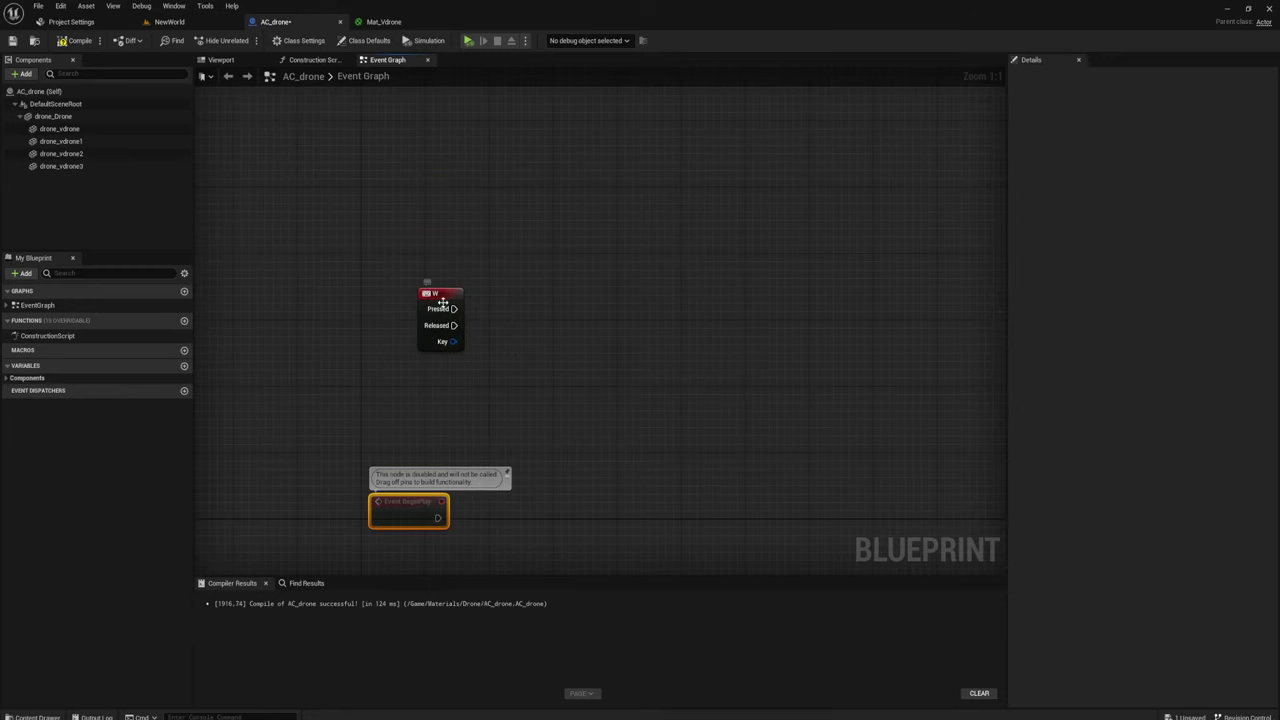
mouse_move(443, 303)
left_mouse_down()
mouse_move(449, 237)
mouse_move(540, 240)
left_mouse_up()
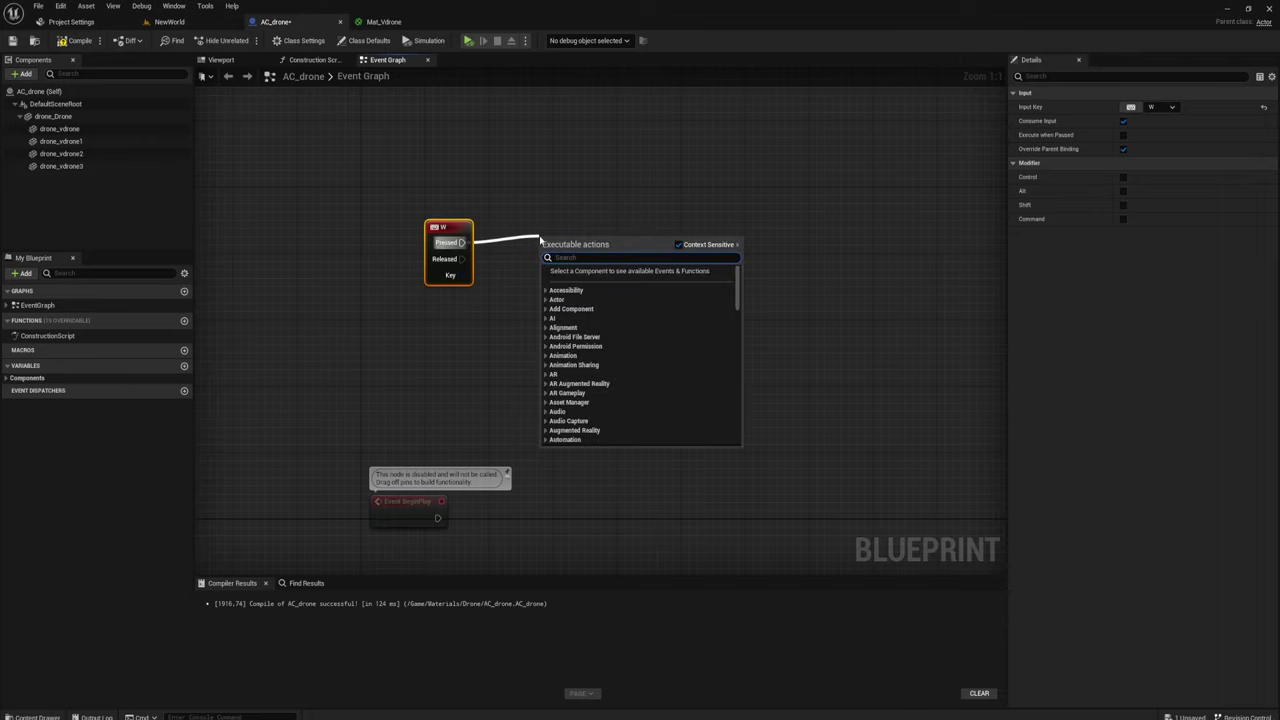
left_click(519, 235)
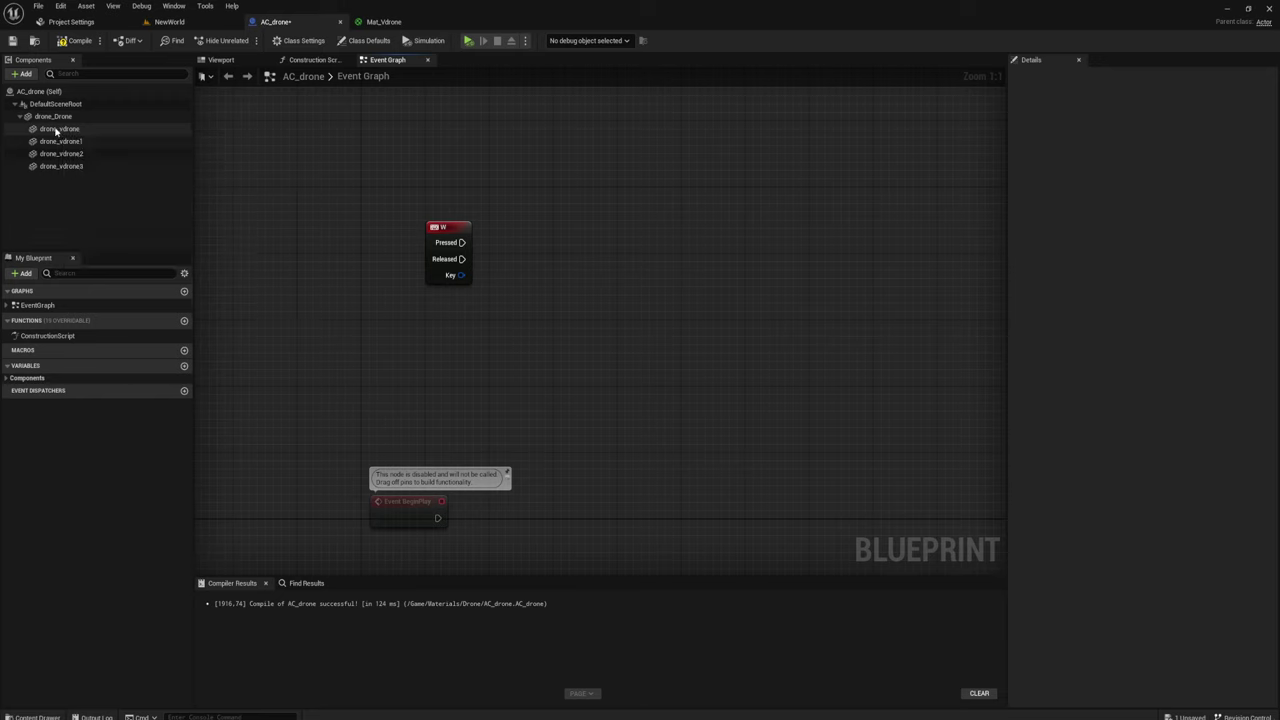
Drag a drone_vdrone reference into the graph and search its actions for 'get mate'
left_click_drag(57, 130, 617, 218)
type("set n")
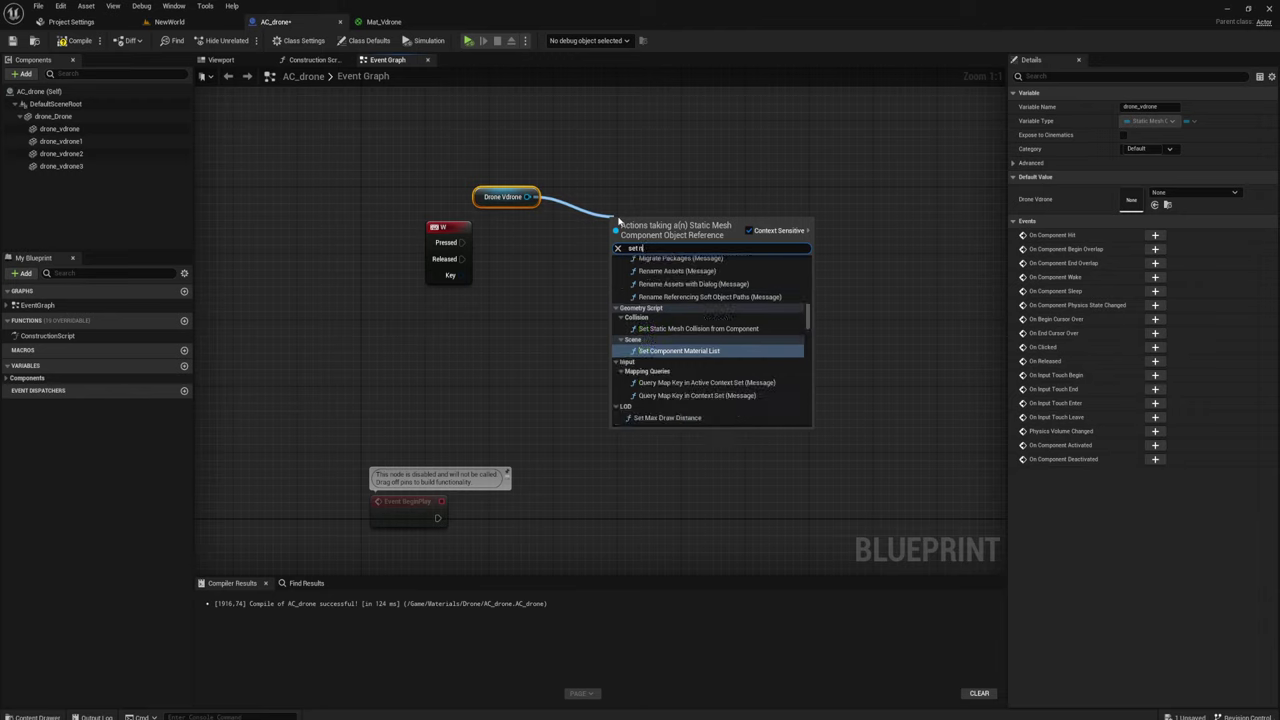
type("a")
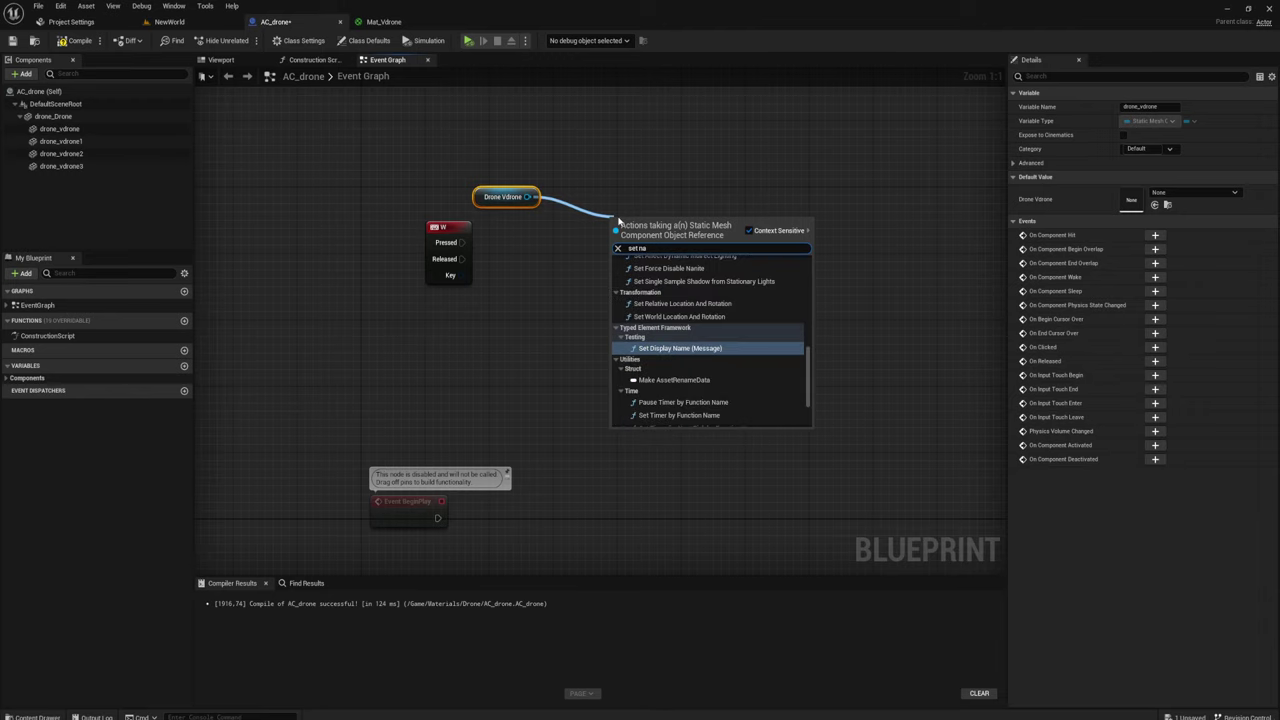
type("ter")
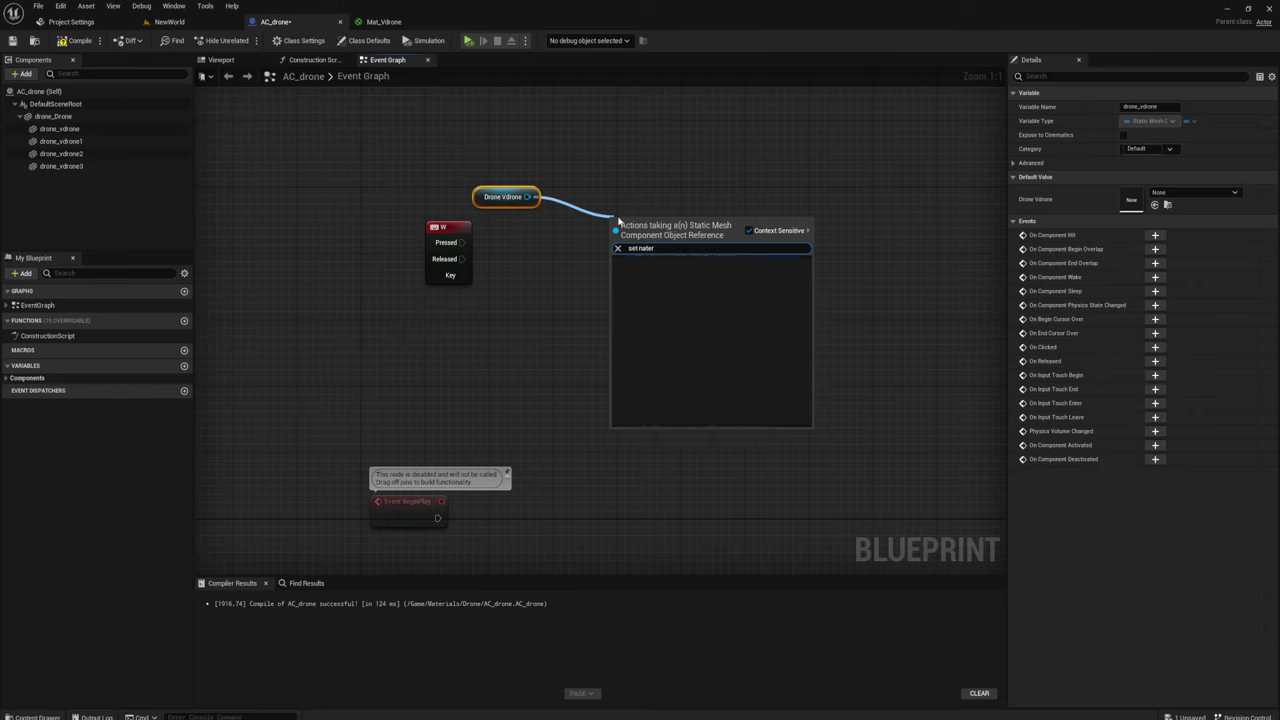
key("BackSpace")
key("BackSpace")
key("BackSpace")
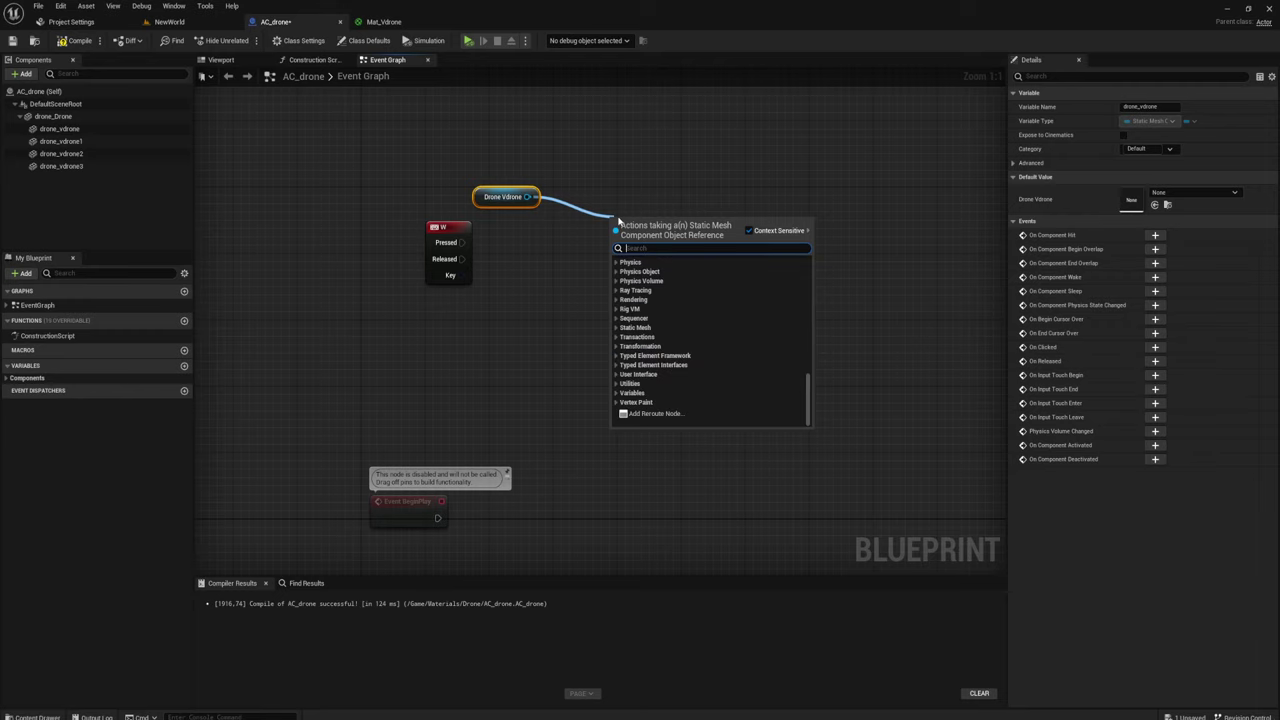
type("get")
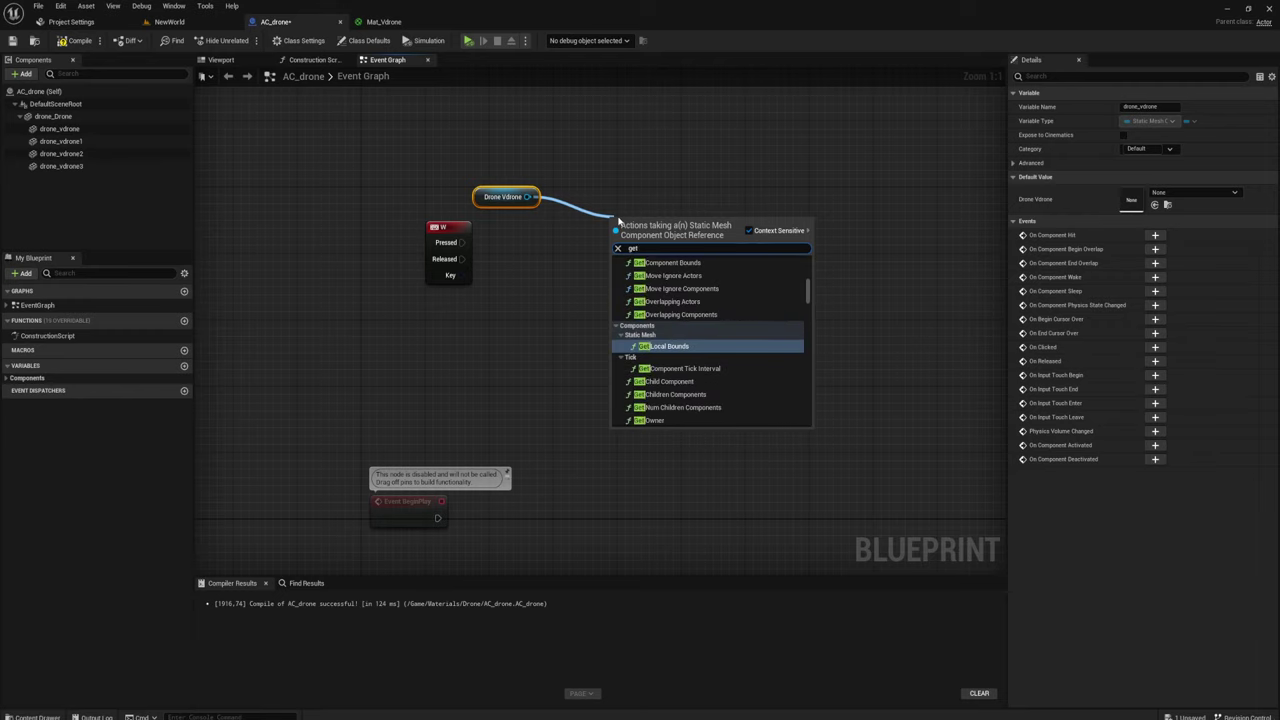
type(" mate")
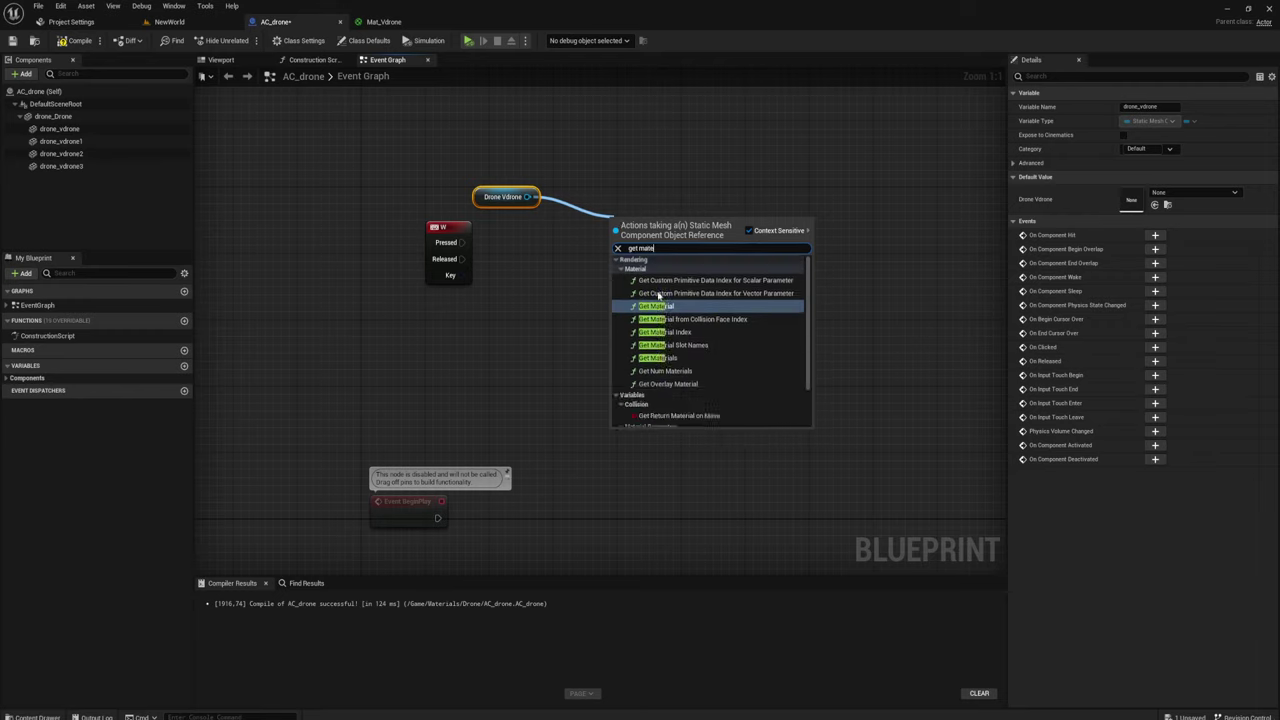
Add Get Material for drone_vdrone, then a Set Float Parameter node fed by its Return Value
left_click(660, 306)
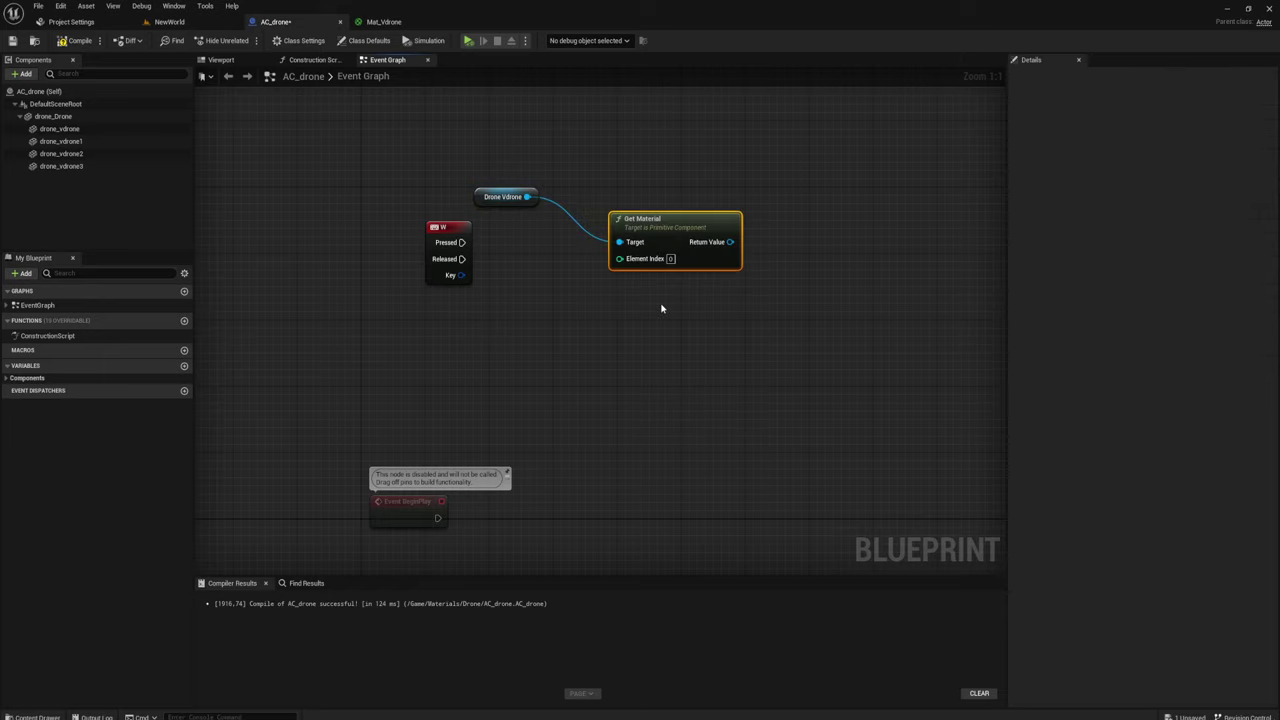
left_click_drag(731, 242, 741, 265)
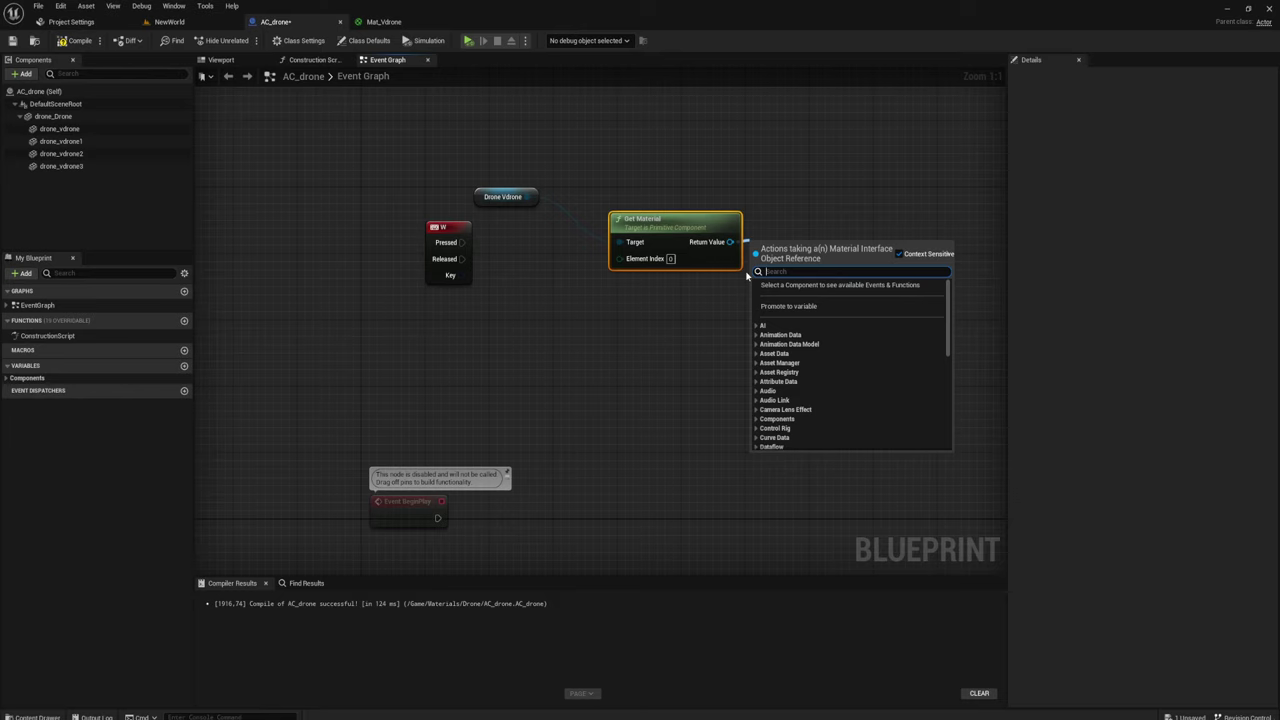
type("param")
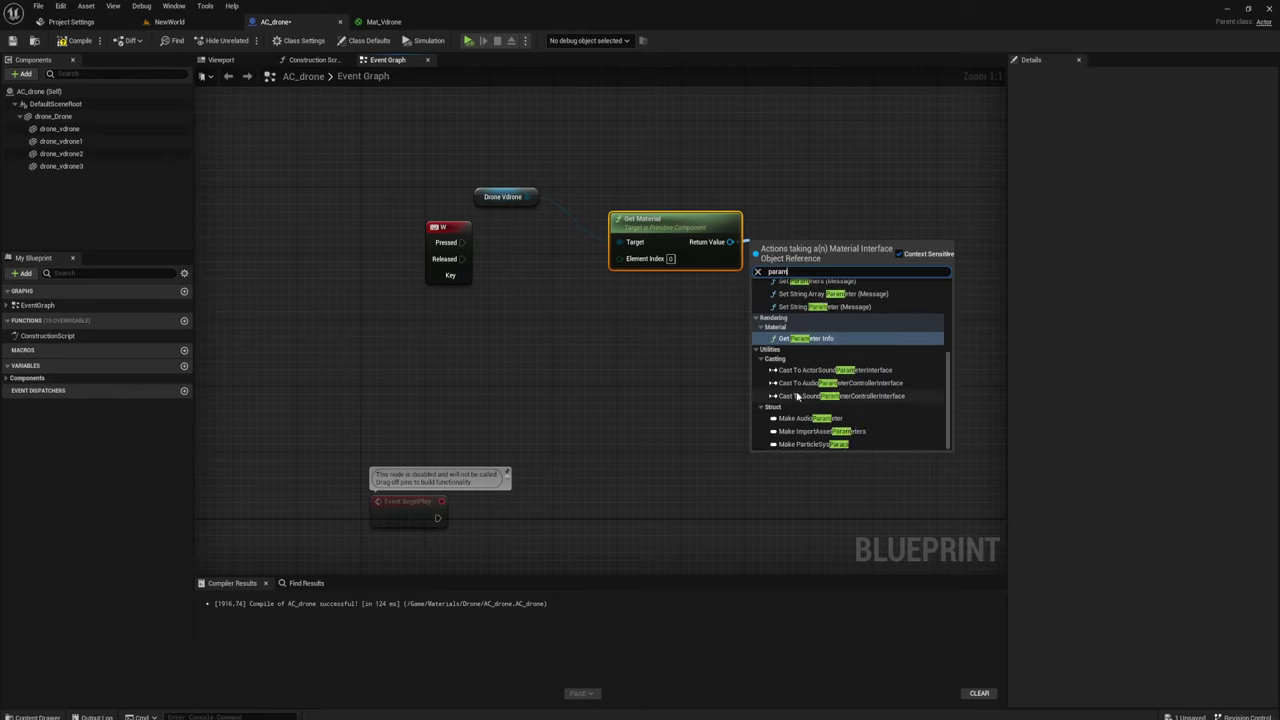
scroll(805, 370, "up", 2)
scroll(812, 340, "up", 3)
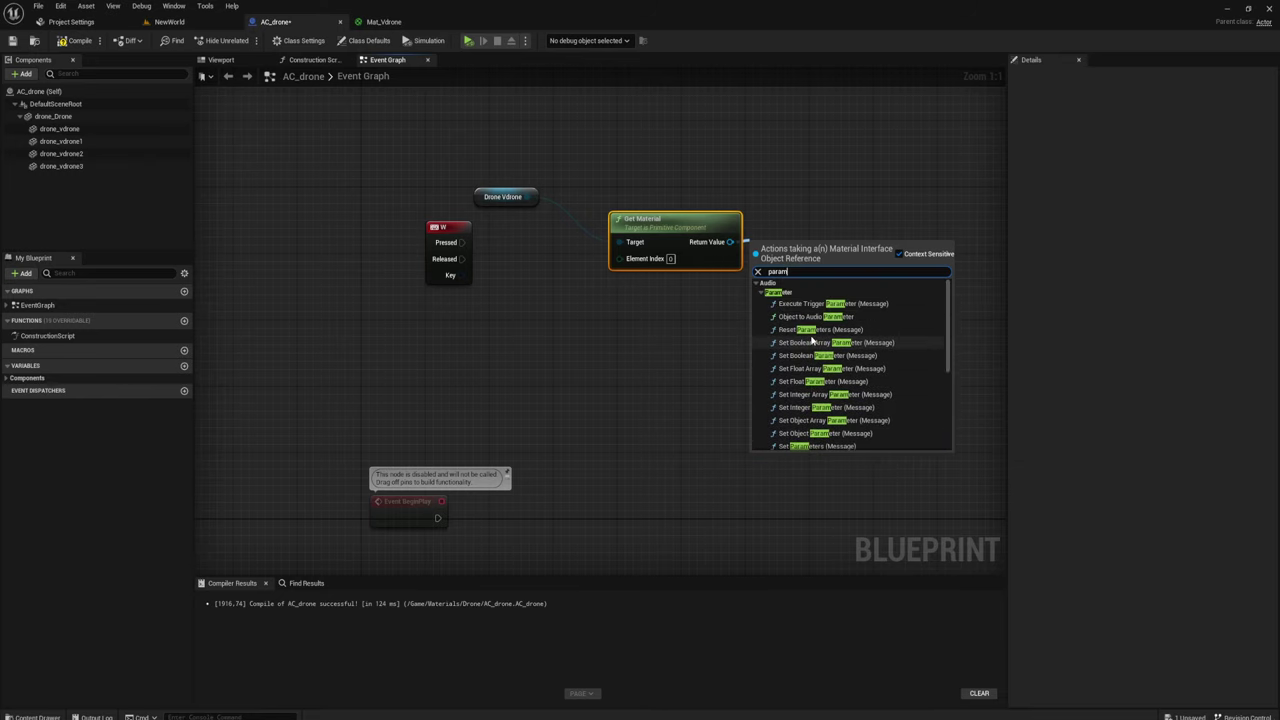
scroll(811, 330, "up", 1)
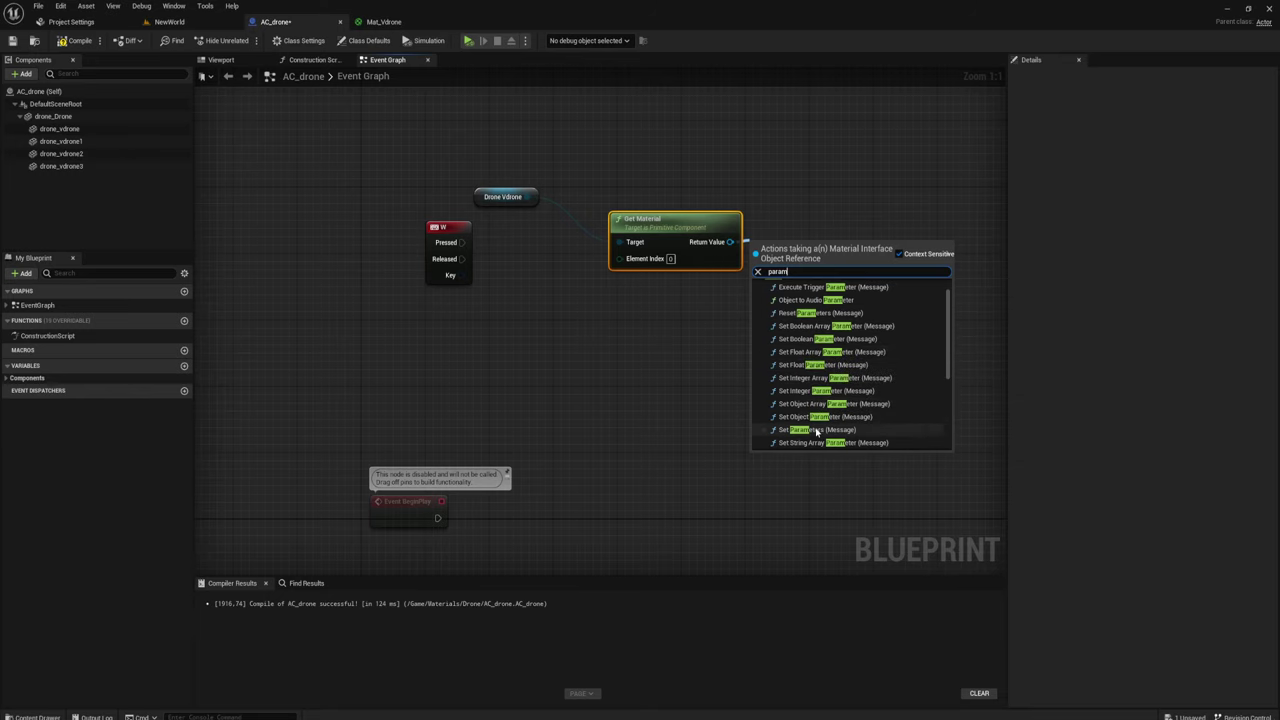
scroll(810, 370, "down", 1)
scroll(820, 372, "down", 2)
scroll(829, 374, "down", 1)
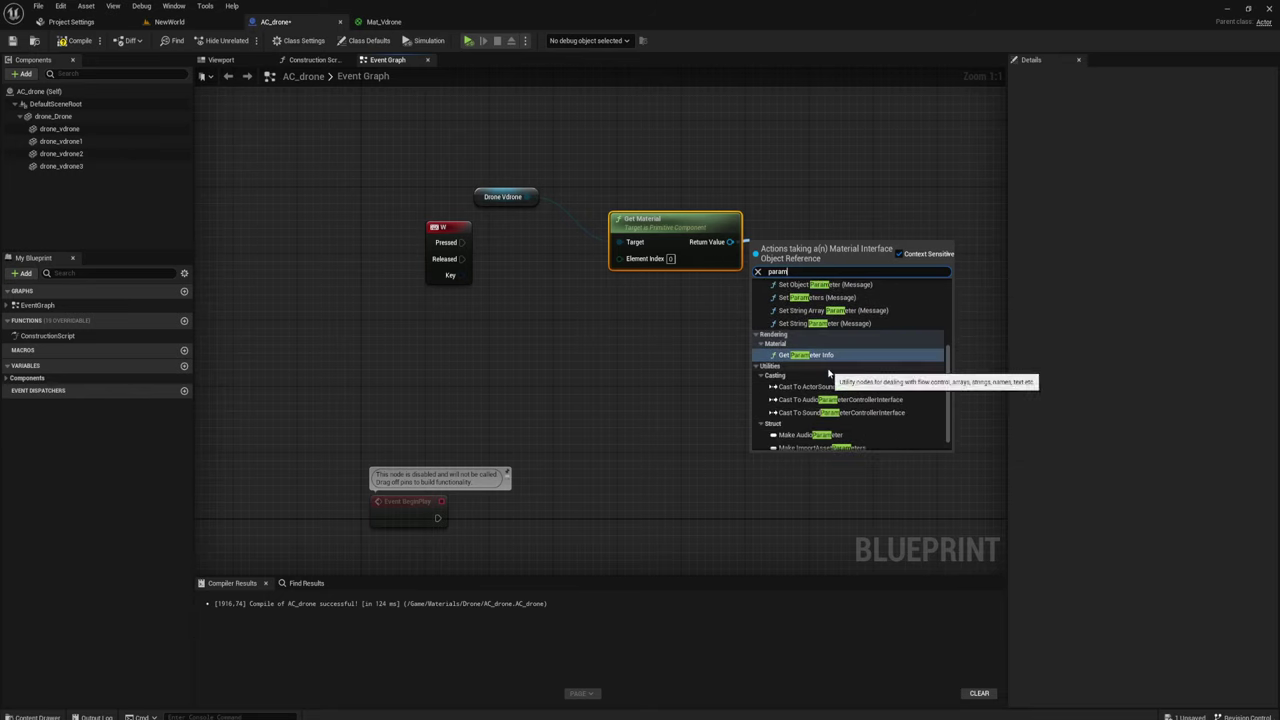
scroll(830, 372, "down", 1)
scroll(828, 378, "up", 1)
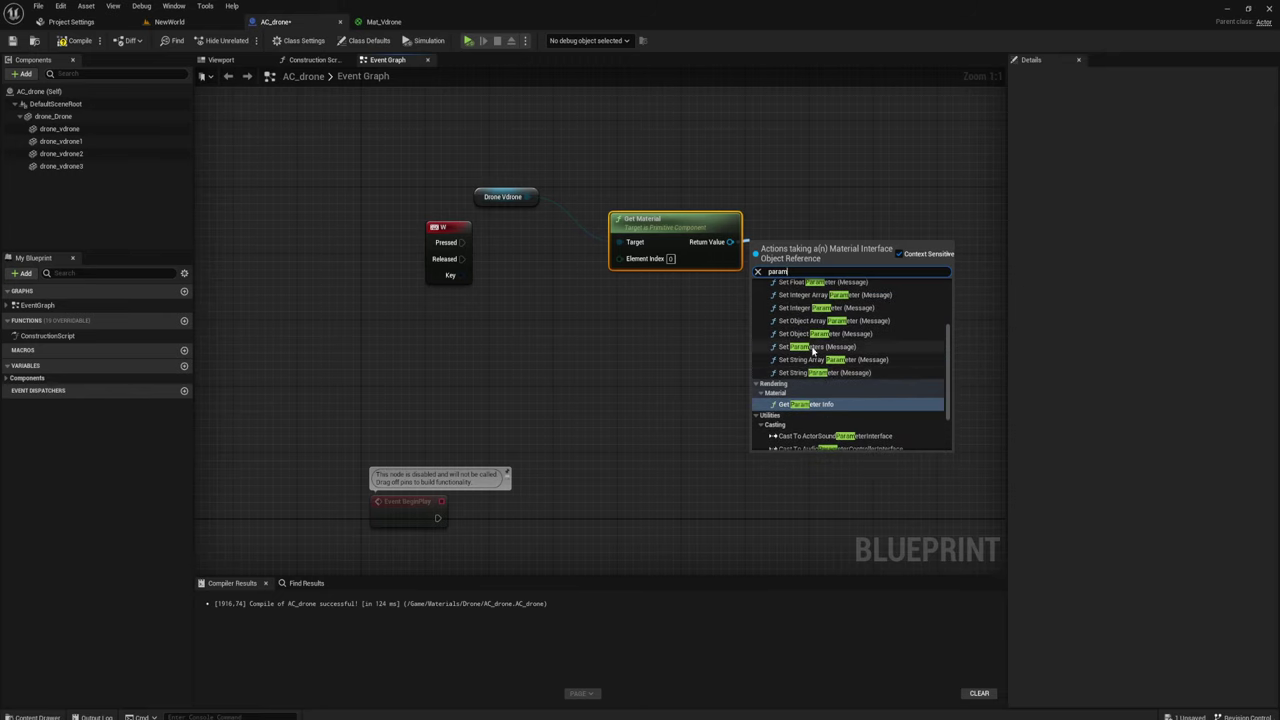
scroll(815, 346, "up", 1)
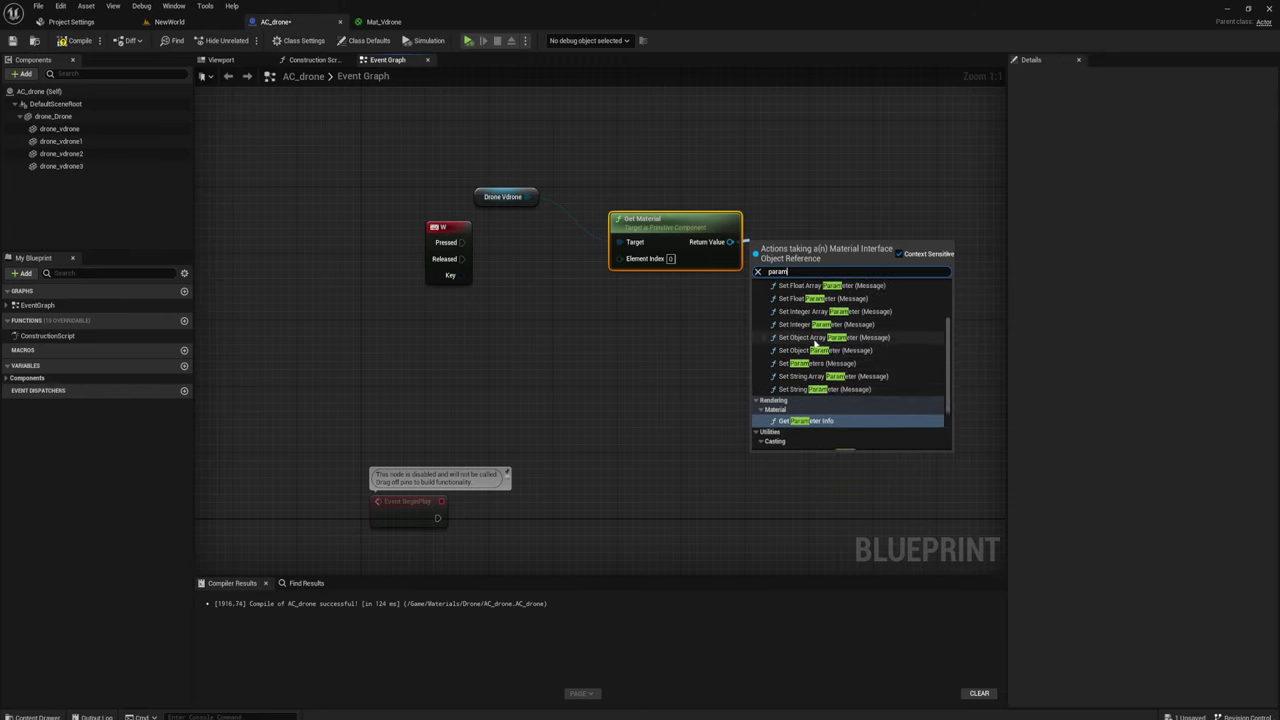
left_click(817, 295)
mouse_move(817, 292)
left_mouse_down()
mouse_move(857, 259)
mouse_move(461, 242)
left_mouse_up()
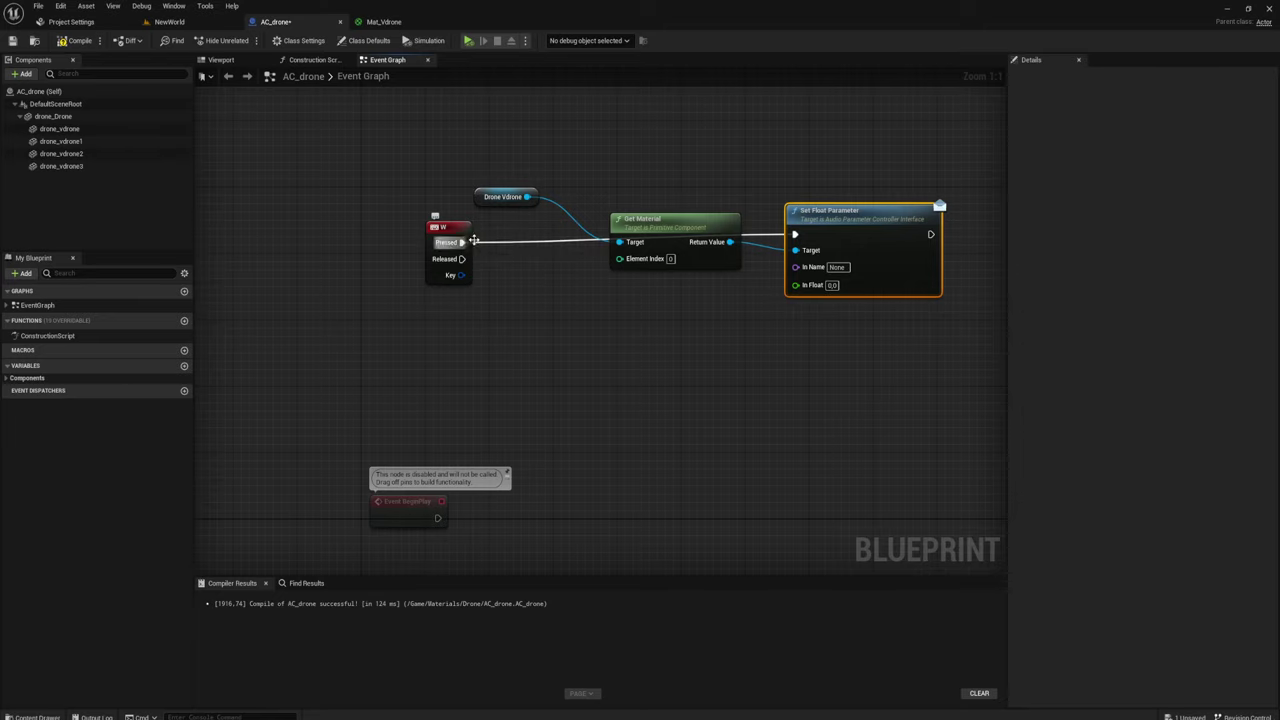
Set Set Float Parameter's In Name to Speed, checking the parameter name in Mat_Vdrone
left_click(837, 267)
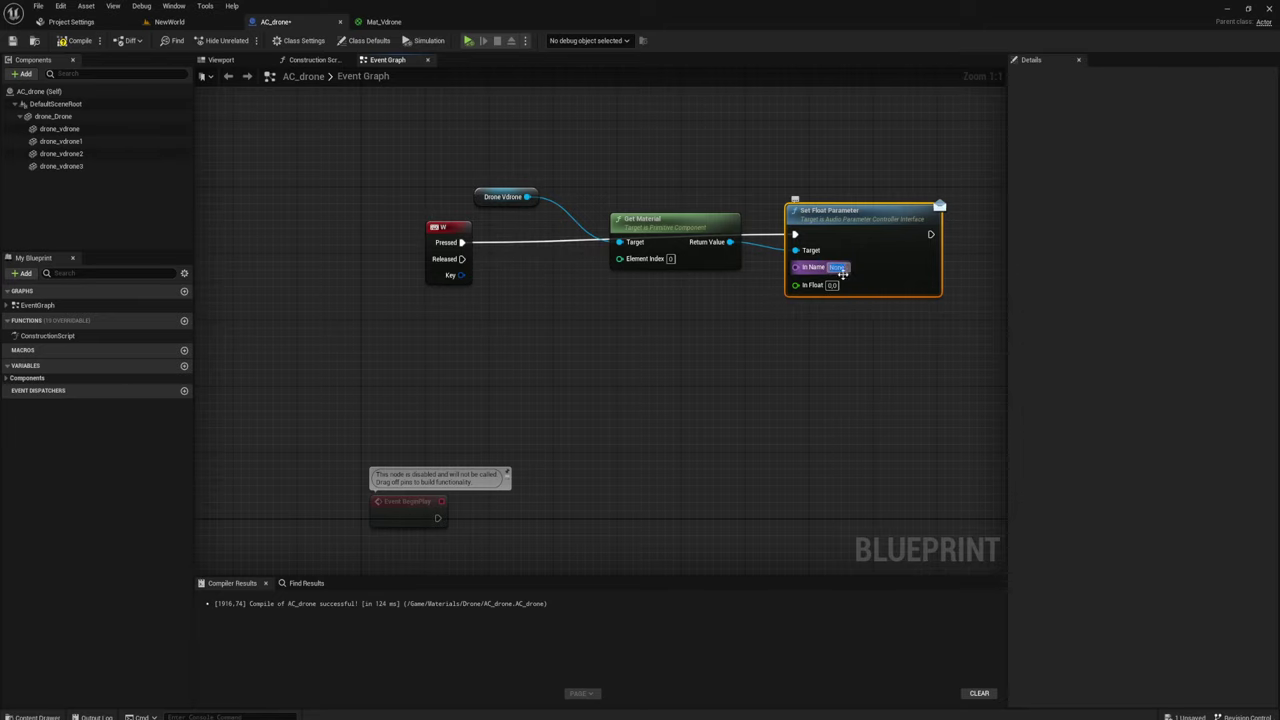
left_click(380, 21)
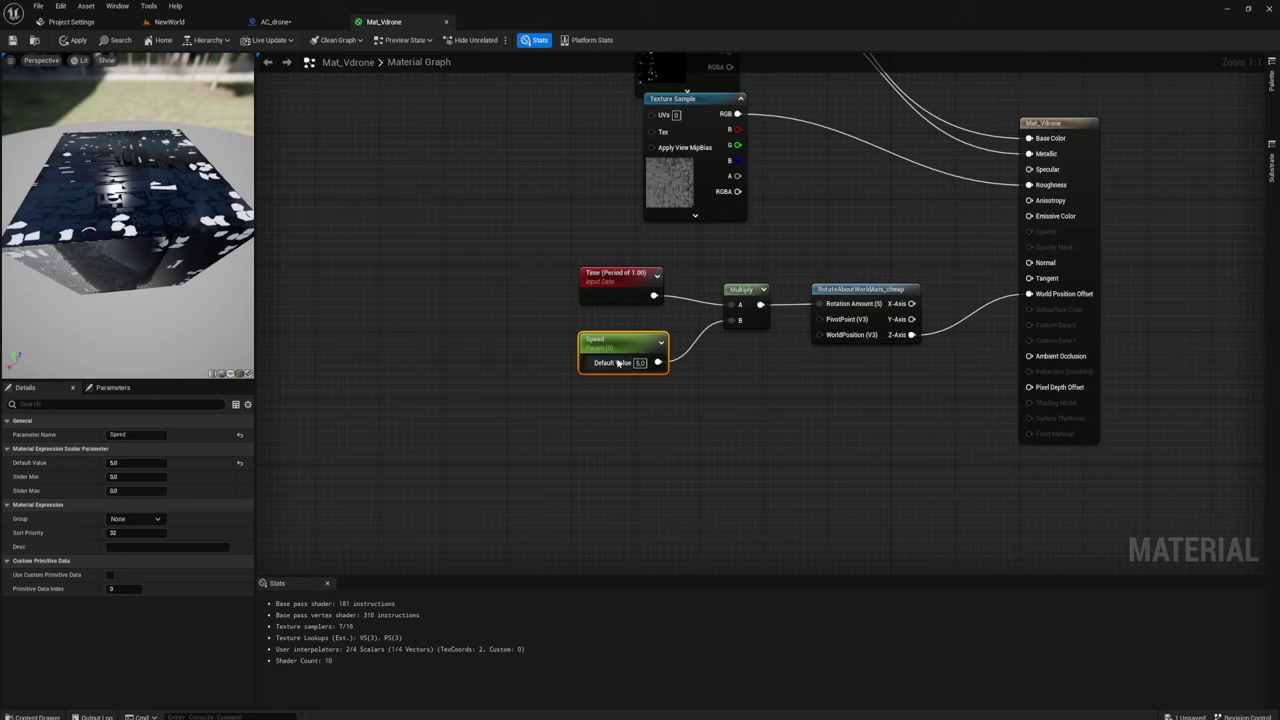
left_click(275, 21)
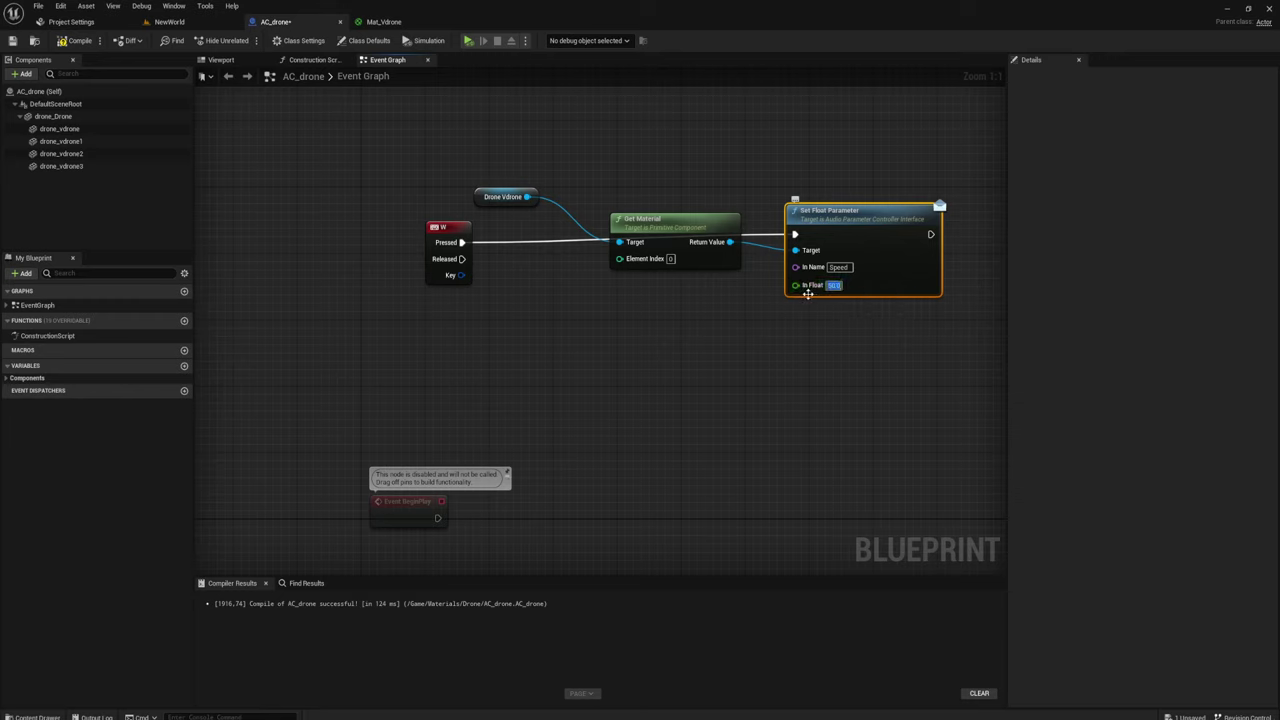
Add an FInterp To node feeding In Float and place it below Set Float Parameter
left_click_drag(795, 285, 707, 325)
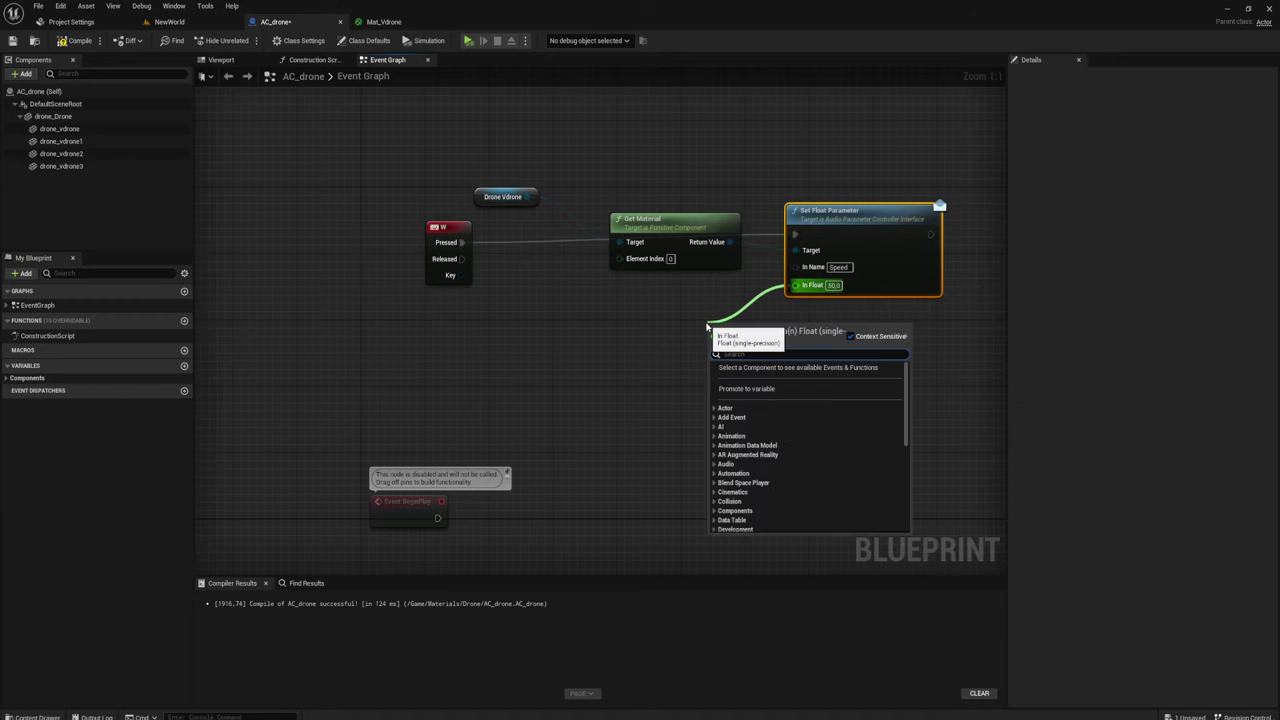
type("inter")
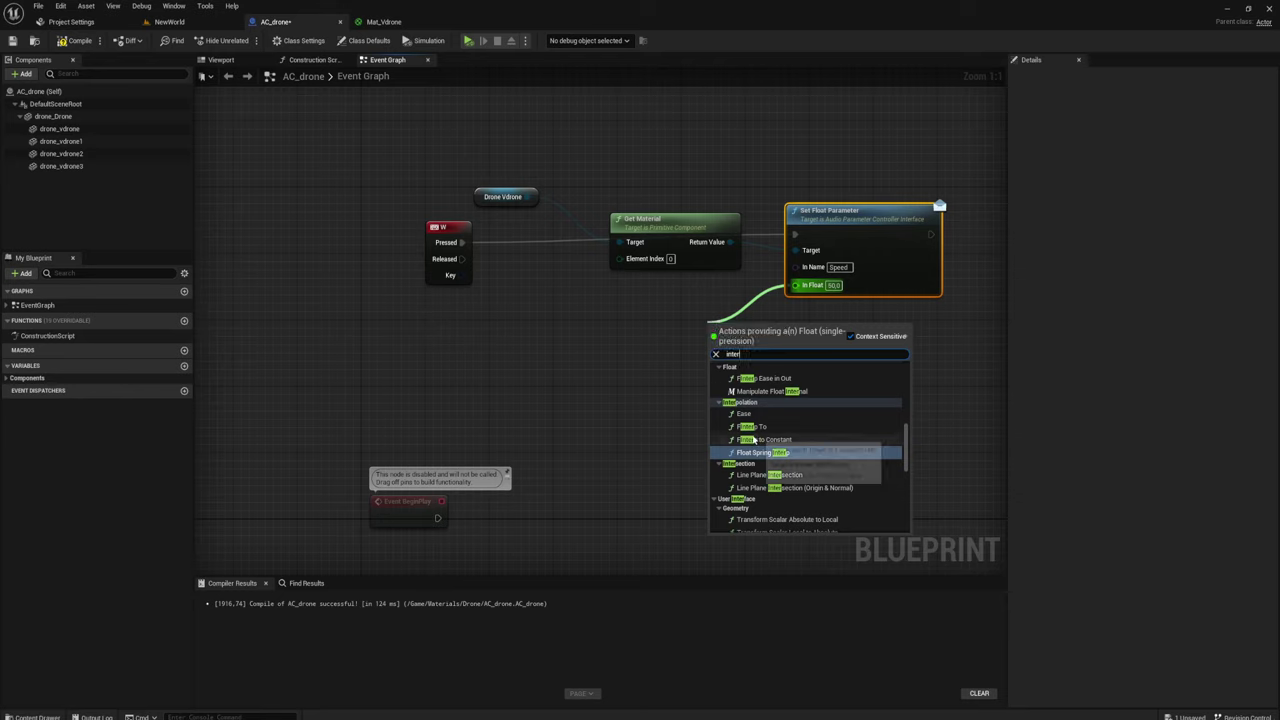
left_click(752, 426)
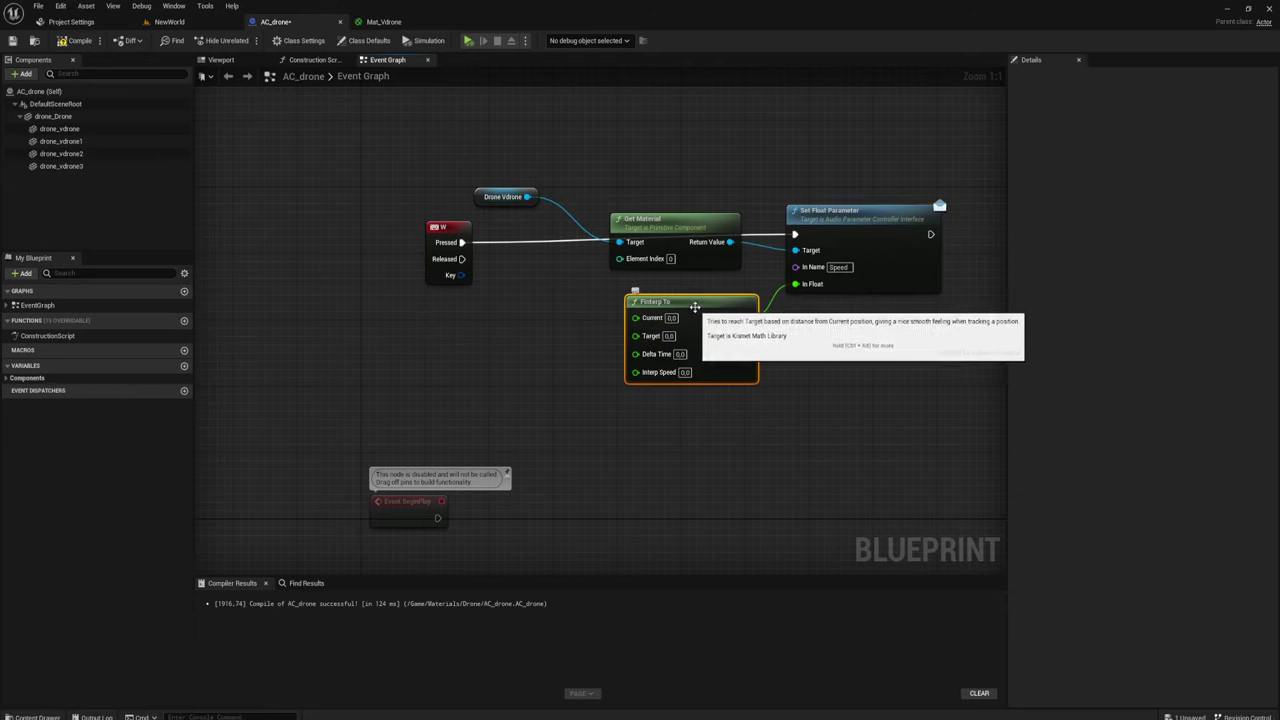
left_click_drag(778, 341, 697, 316)
left_click_drag(568, 284, 784, 421)
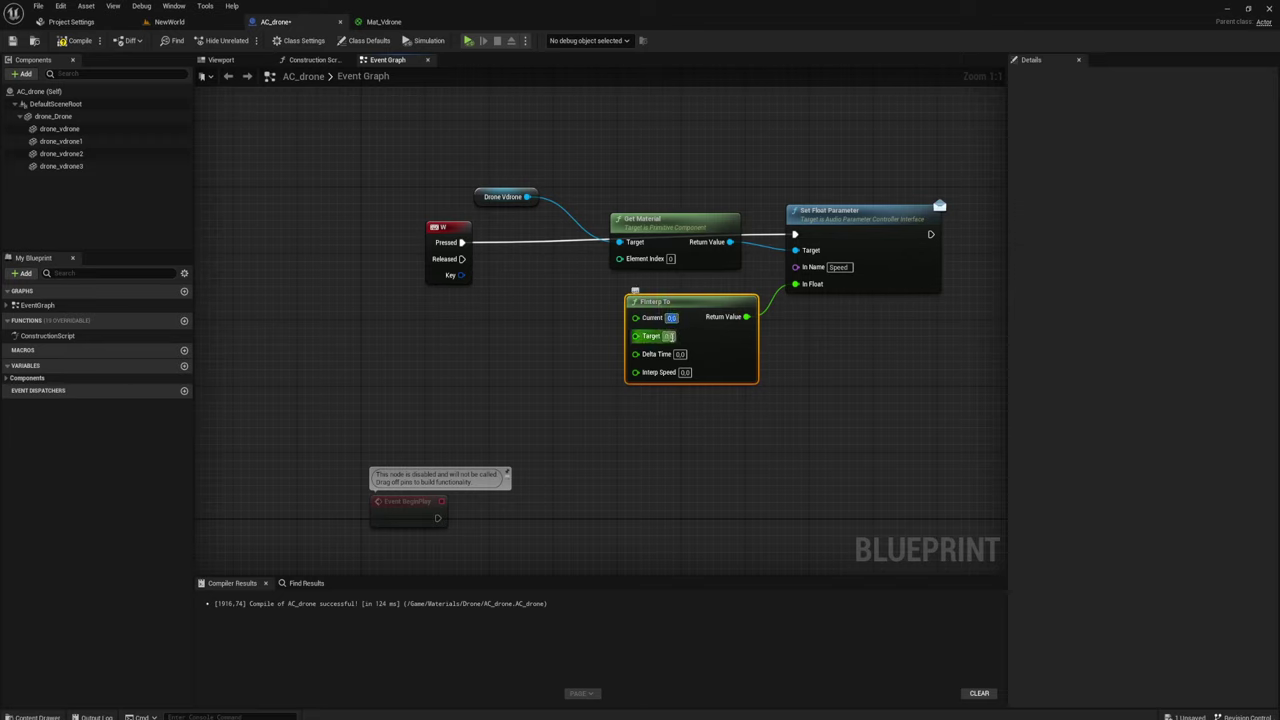
left_click(669, 336)
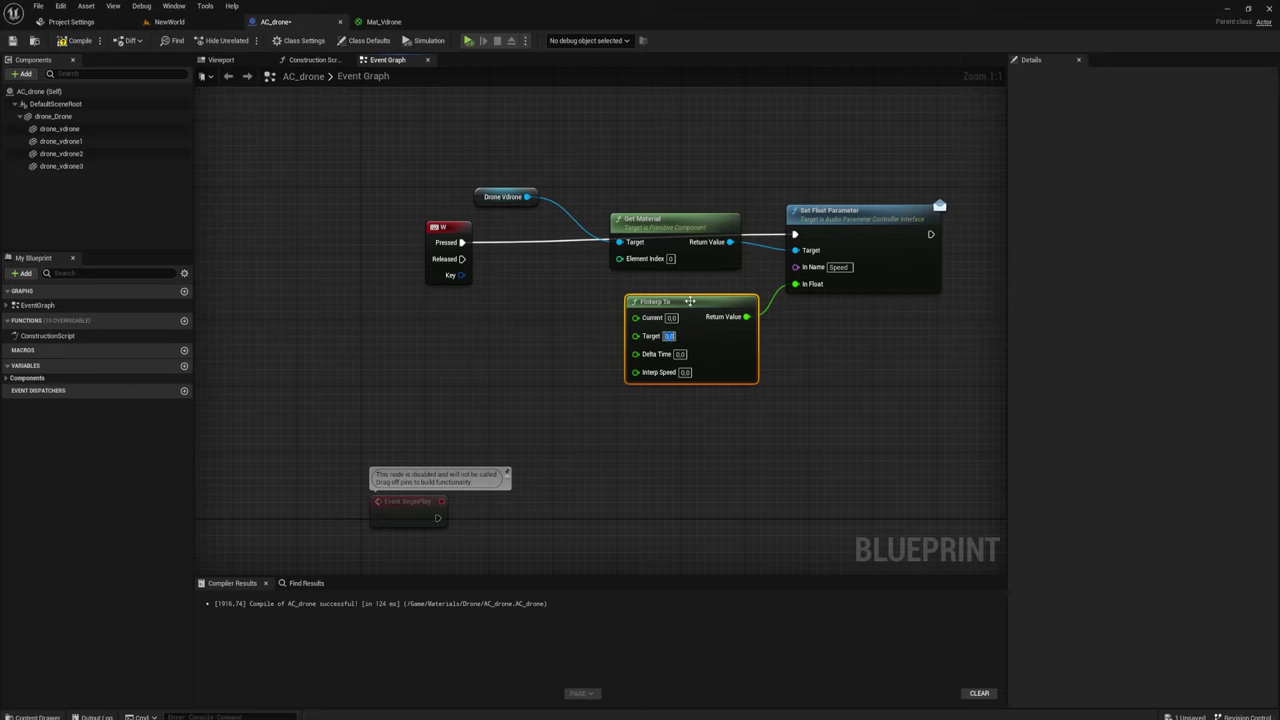
left_click_drag(690, 302, 697, 302)
Delete the FInterp To node, leaving In Float unconnected at 0.0
left_click_drag(644, 354, 587, 362)
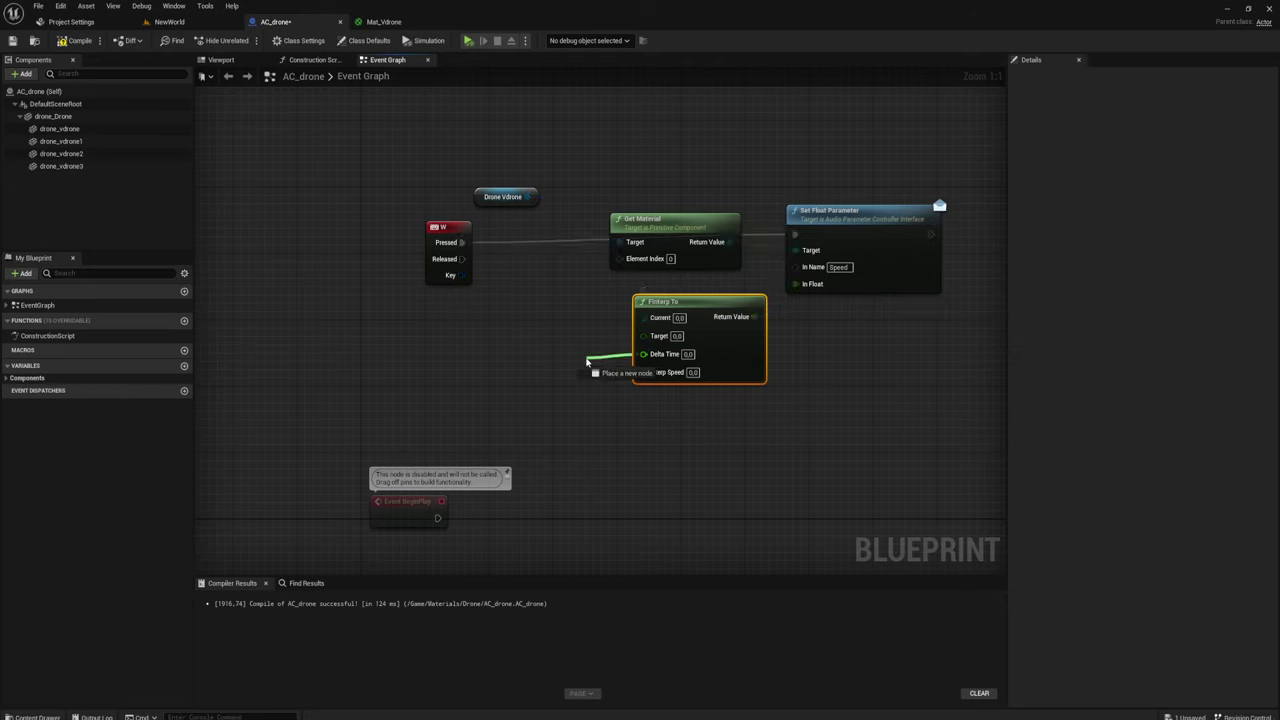
key("Escape")
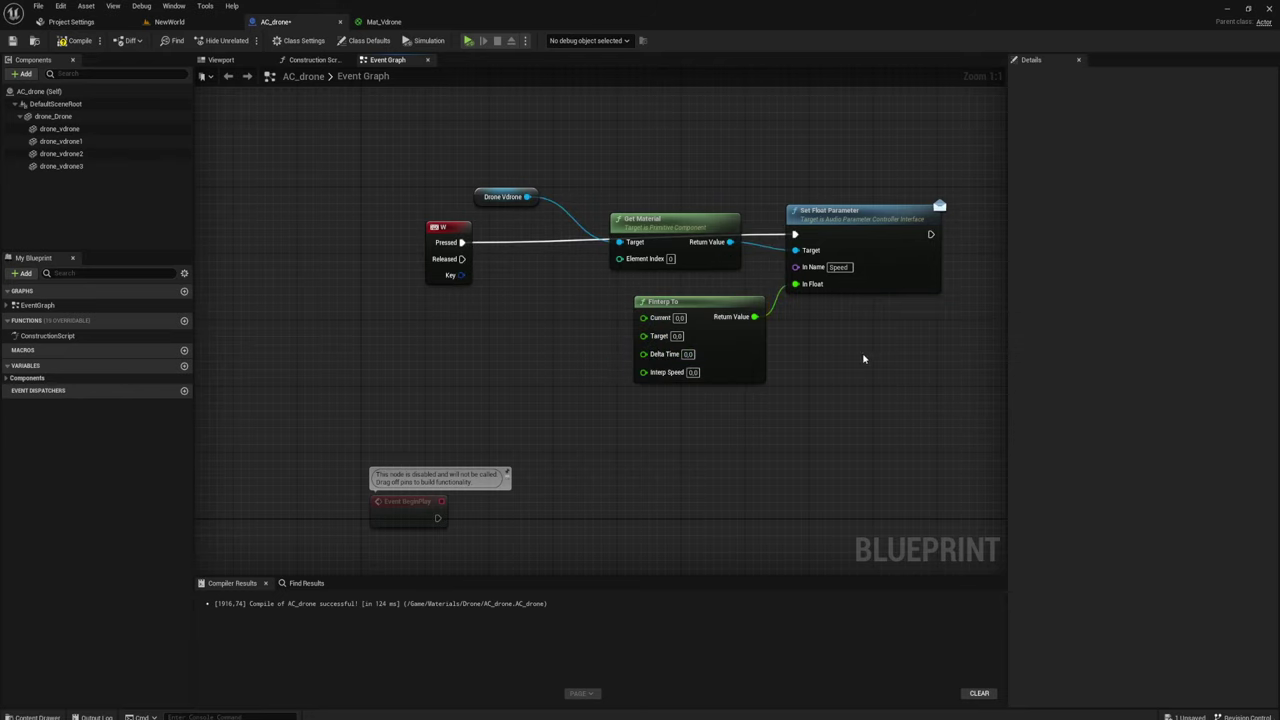
key("Delete")
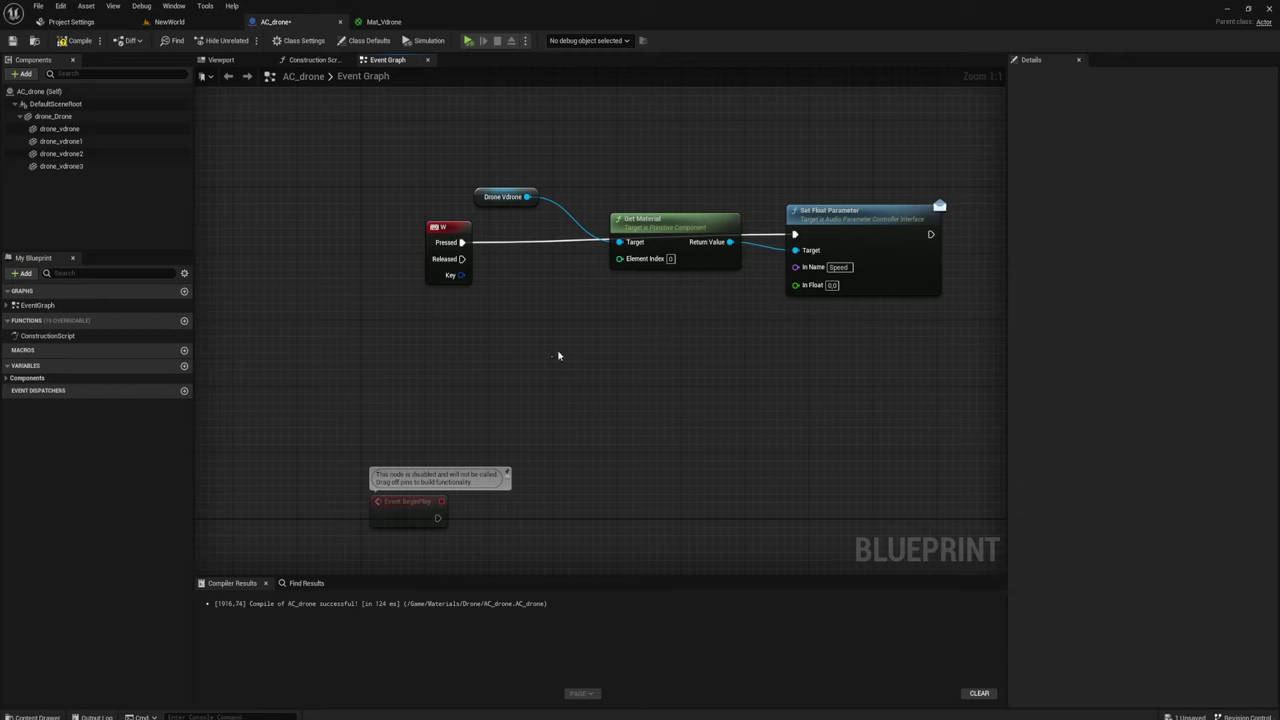
left_click_drag(558, 355, 943, 190)
left_click(231, 137)
In Mat_Vdrone, move the Texture Sample nodes left and the rotation node group down-left
left_click(390, 22)
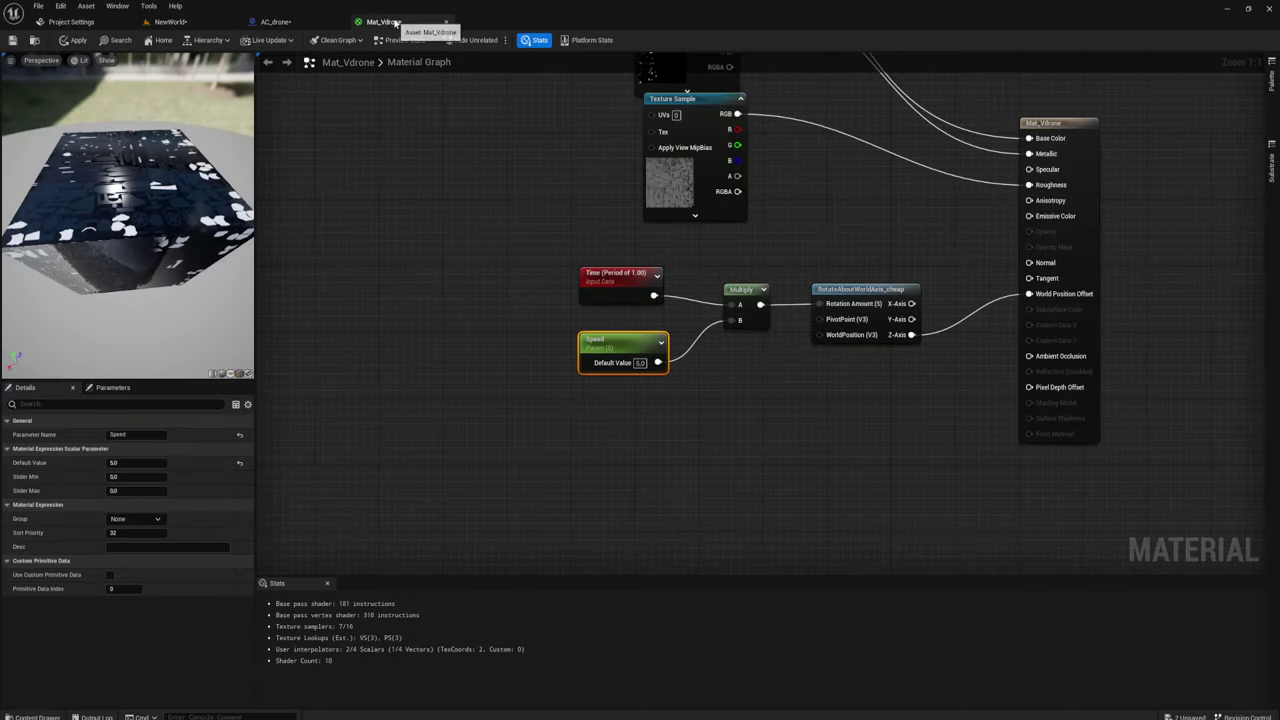
right_click_drag(866, 196, 790, 370)
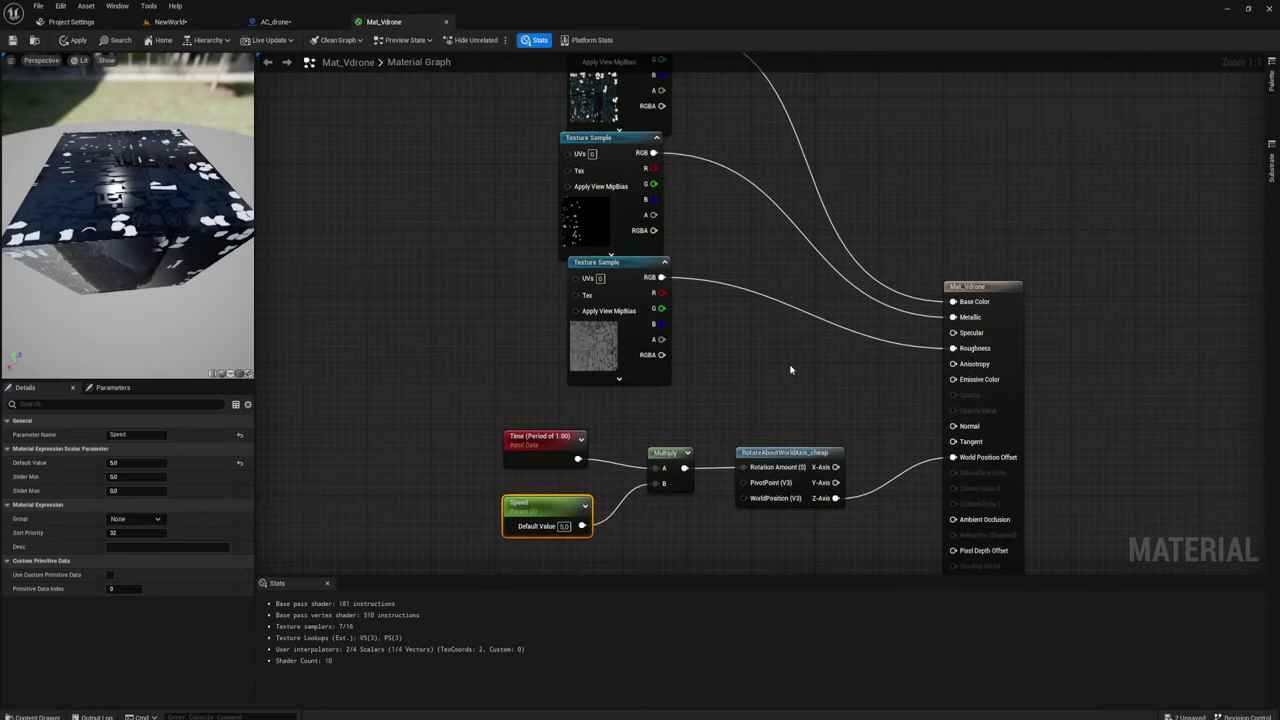
scroll(790, 370, "down", 1)
mouse_move(762, 412)
left_mouse_down()
mouse_move(604, 226)
mouse_move(632, 226)
mouse_move(431, 204)
left_mouse_up()
left_click_drag(672, 130, 629, 150)
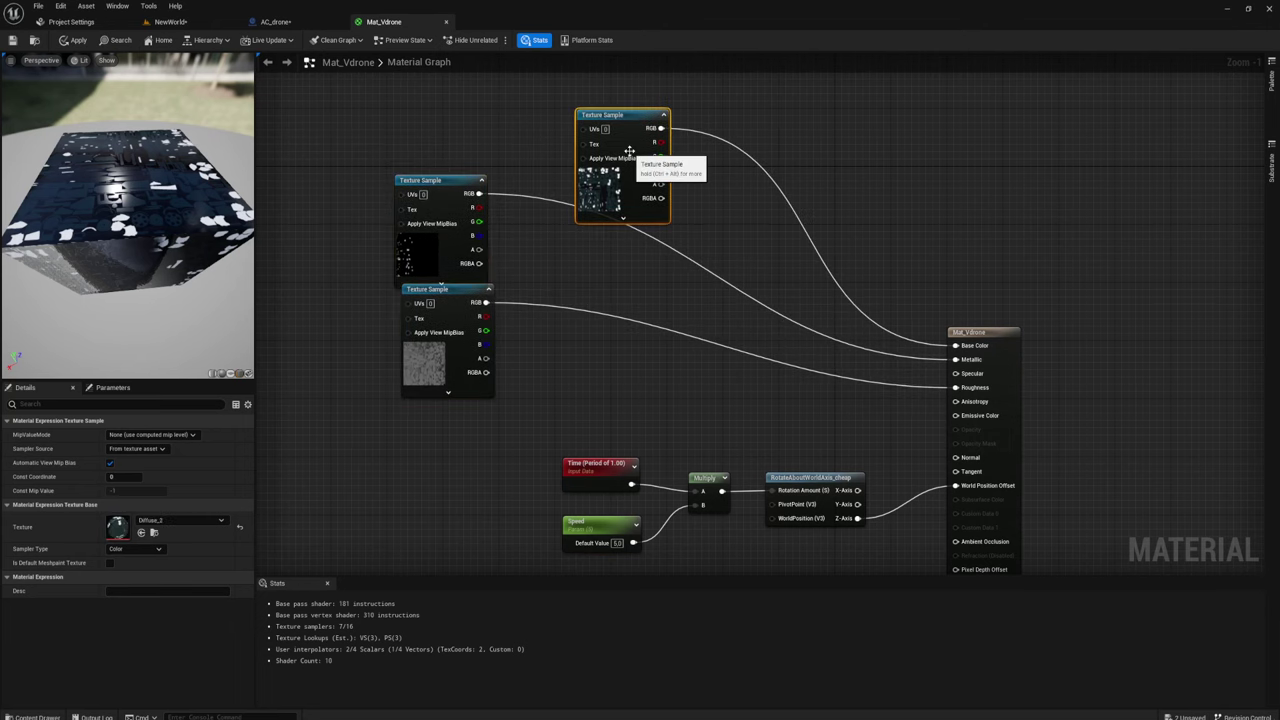
mouse_move(844, 419)
right_mouse_down()
mouse_move(826, 363)
mouse_move(880, 220)
right_mouse_up()
left_click_drag(592, 323, 849, 406)
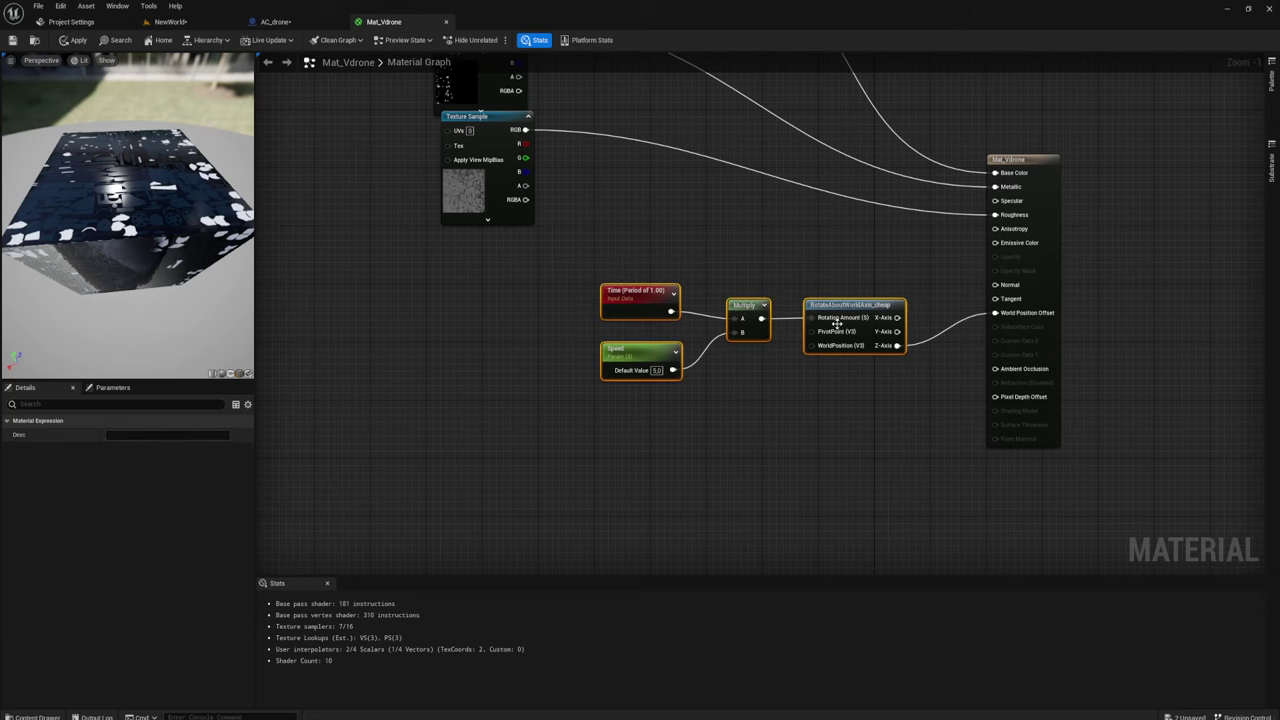
left_click_drag(840, 310, 627, 406)
right_click_drag(709, 314, 794, 341)
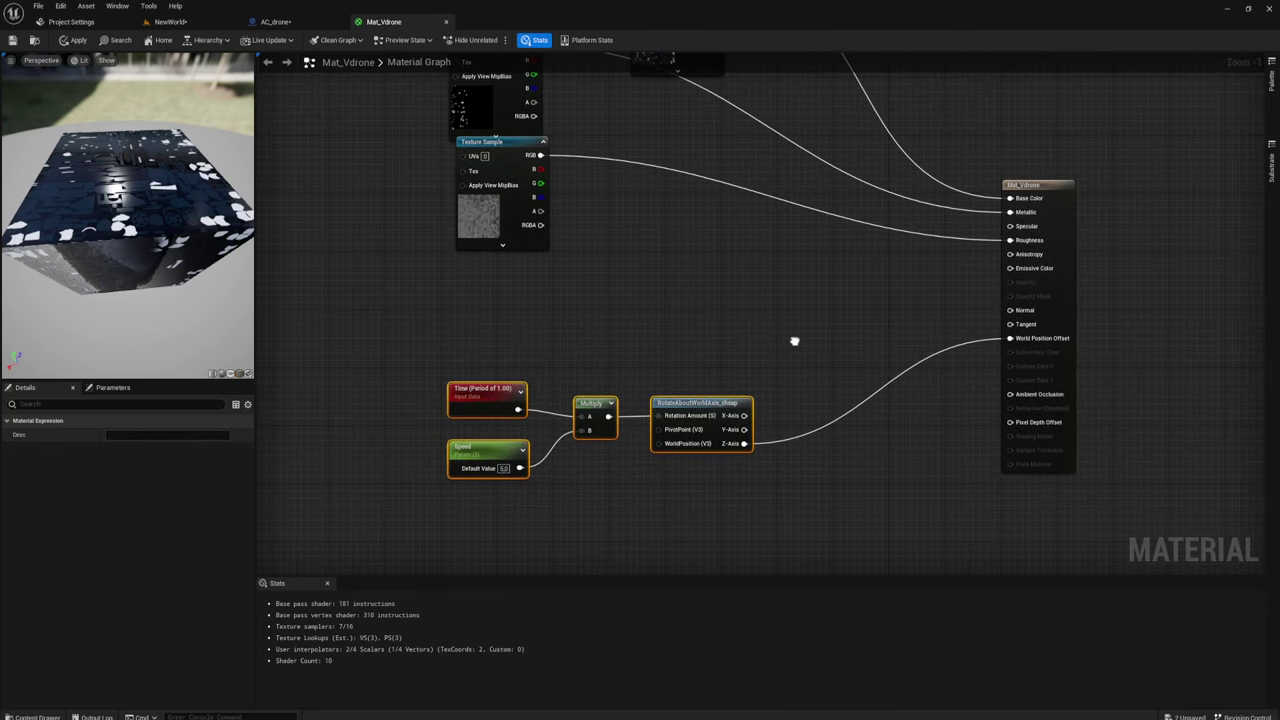
Multiply the Z-Axis rotation by a new Texture Sample's RGB into World Position Offset, then apply
left_click(866, 318)
mouse_move(880, 322)
left_mouse_down()
mouse_move(880, 362)
mouse_move(785, 445)
mouse_move(745, 443)
left_mouse_up()
mouse_move(906, 373)
left_mouse_down()
mouse_move(1015, 345)
mouse_move(893, 360)
left_mouse_up()
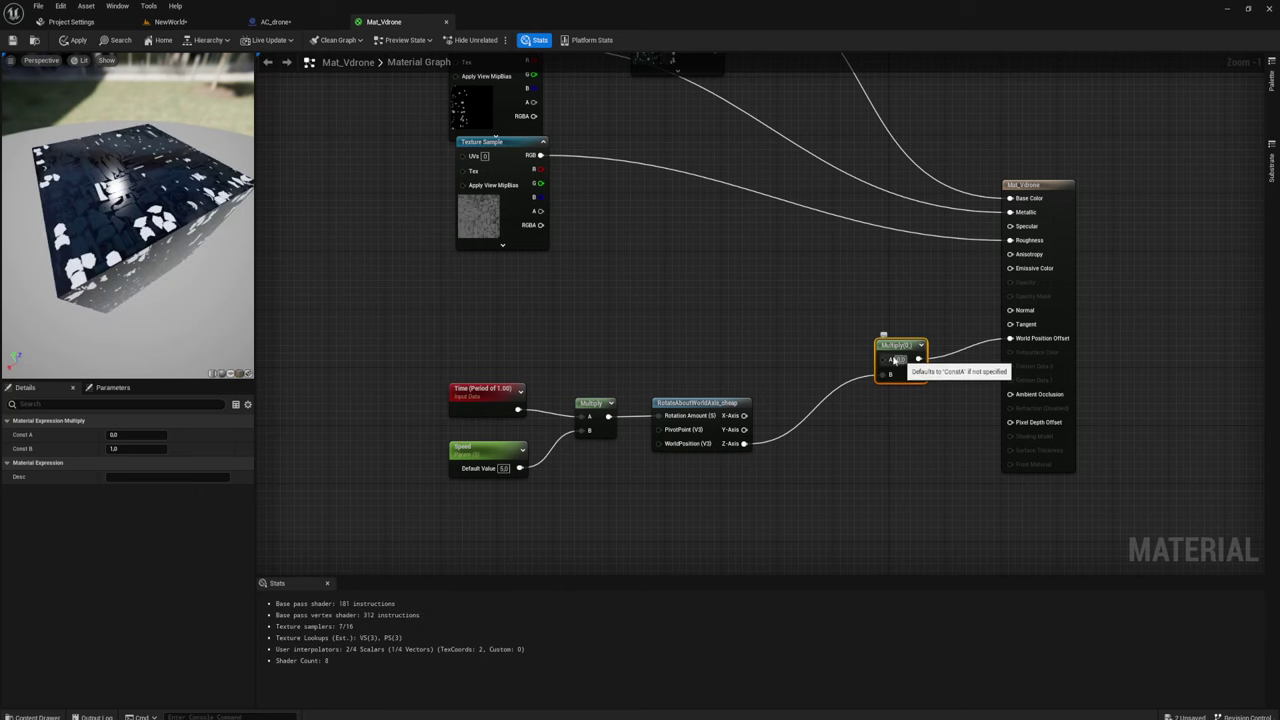
right_click_drag(765, 332, 793, 344)
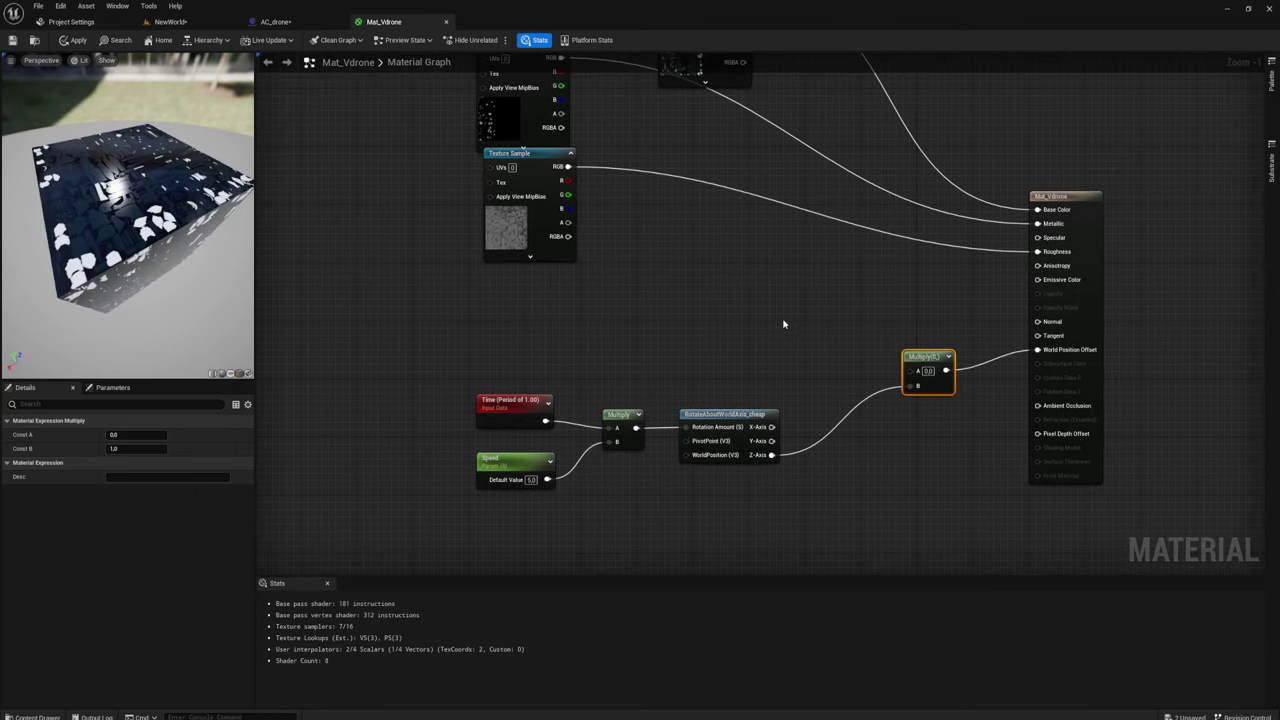
left_click(761, 289)
left_click_drag(765, 280, 742, 266)
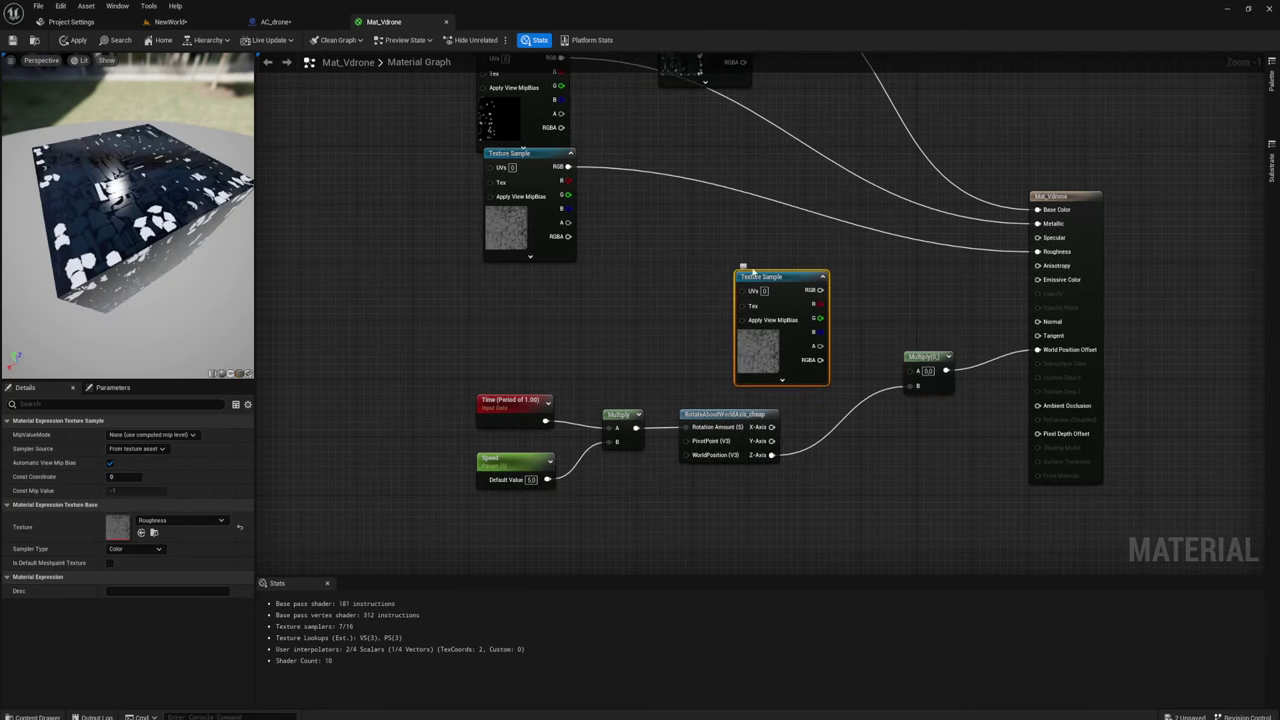
left_click_drag(813, 290, 918, 370)
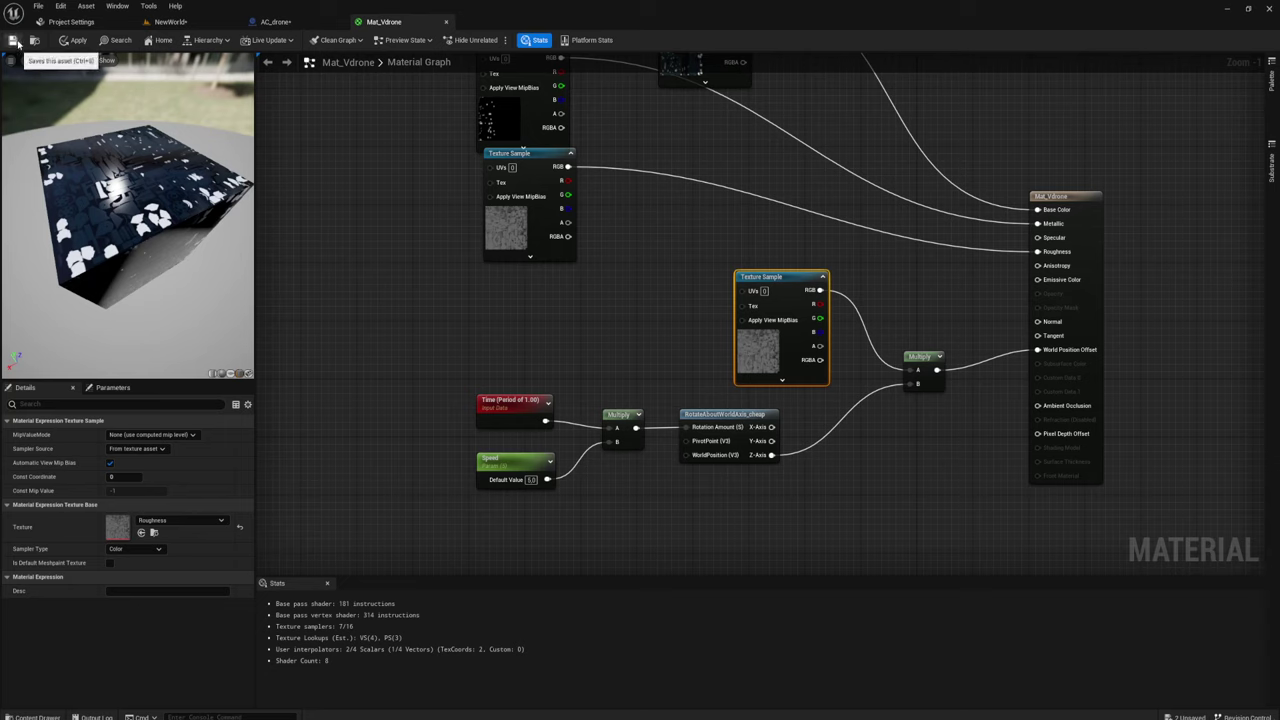
left_click(74, 40)
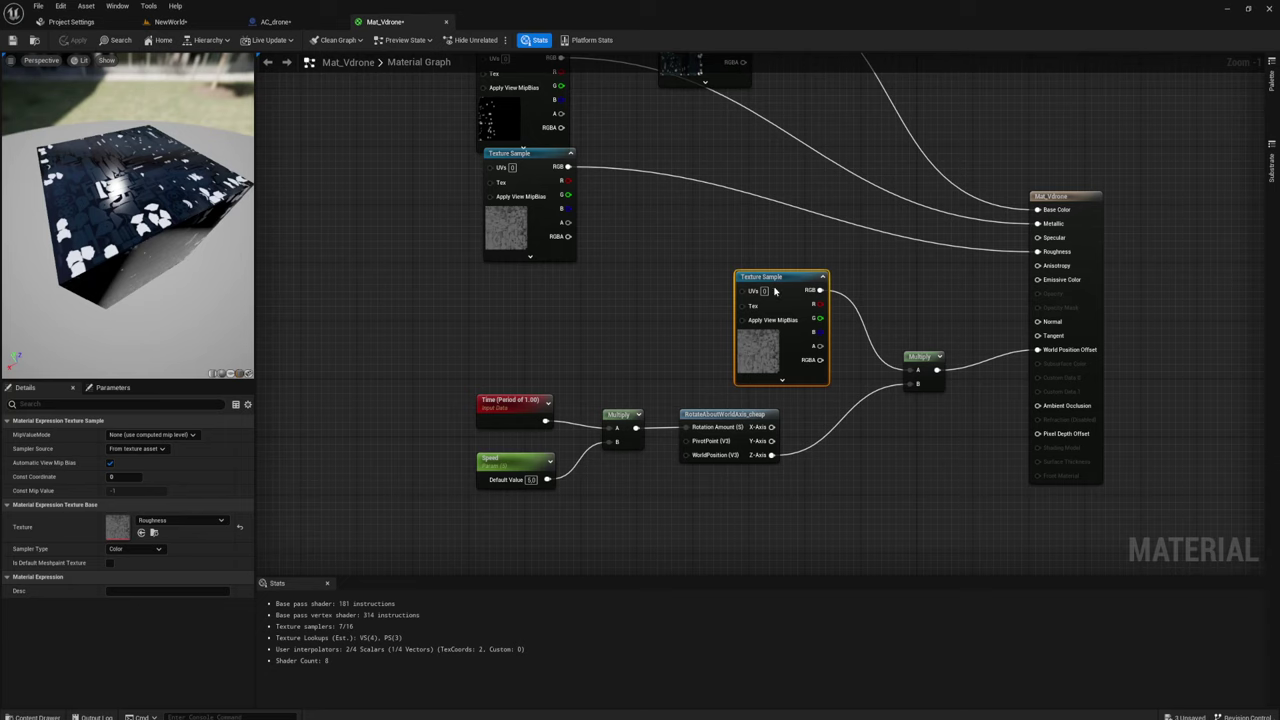
Switch to the NewWorld level and fly the camera close to the drone
left_click(170, 22)
mouse_move(292, 432)
right_mouse_down()
mouse_move(300, 420)
mouse_move(290, 430)
right_mouse_up()
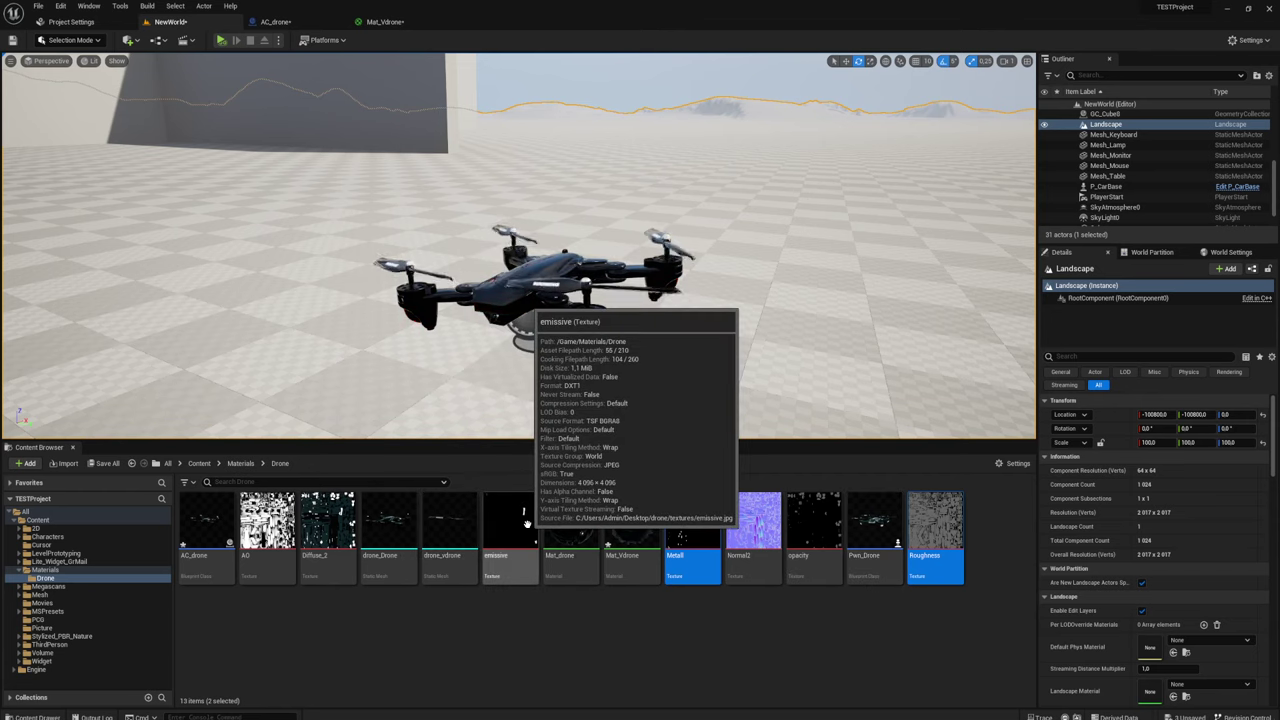
Open drone_vdrone in the Static Mesh Editor and overlay UV Channel 1 on the preview
double_click(452, 509)
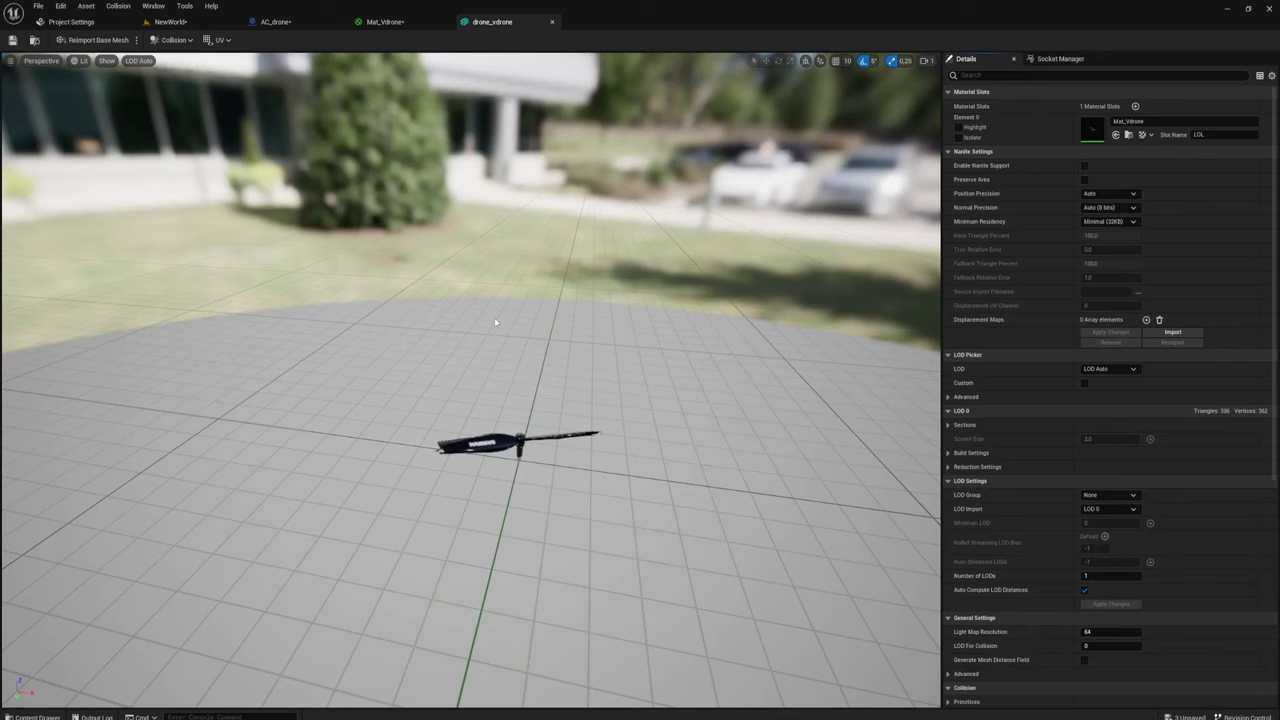
left_click_drag(470, 380, 470, 420)
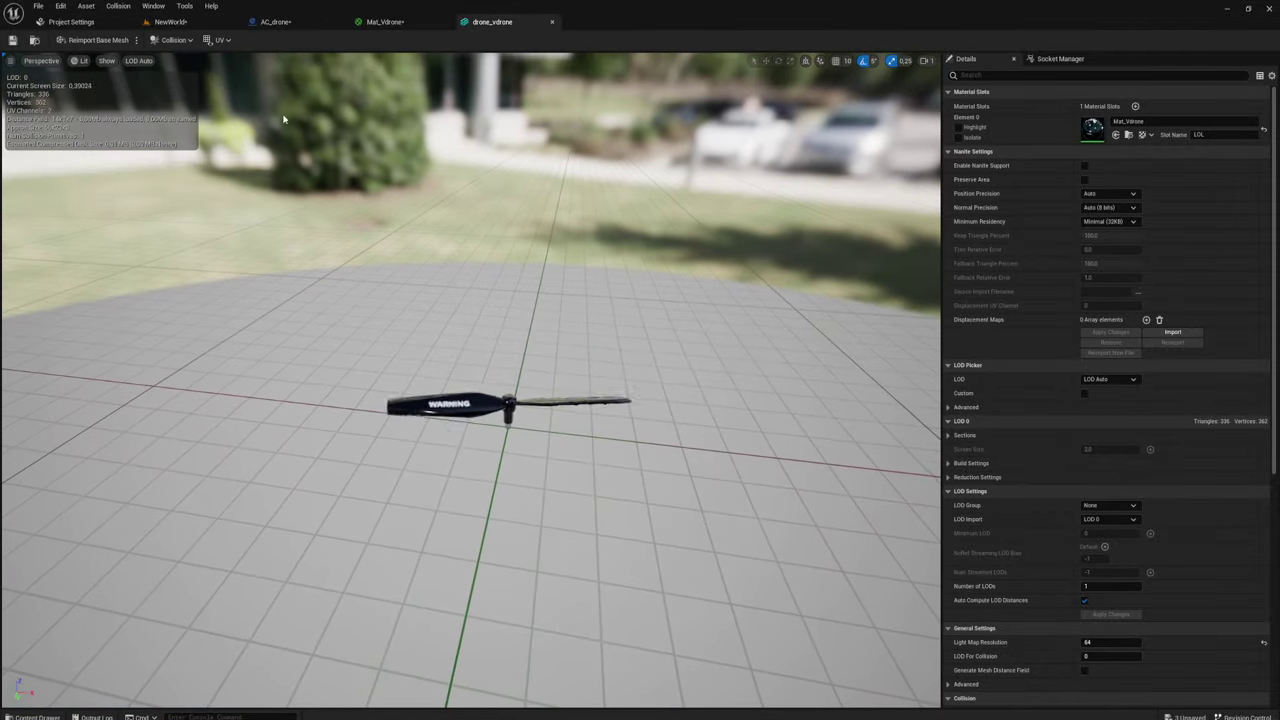
left_click(219, 40)
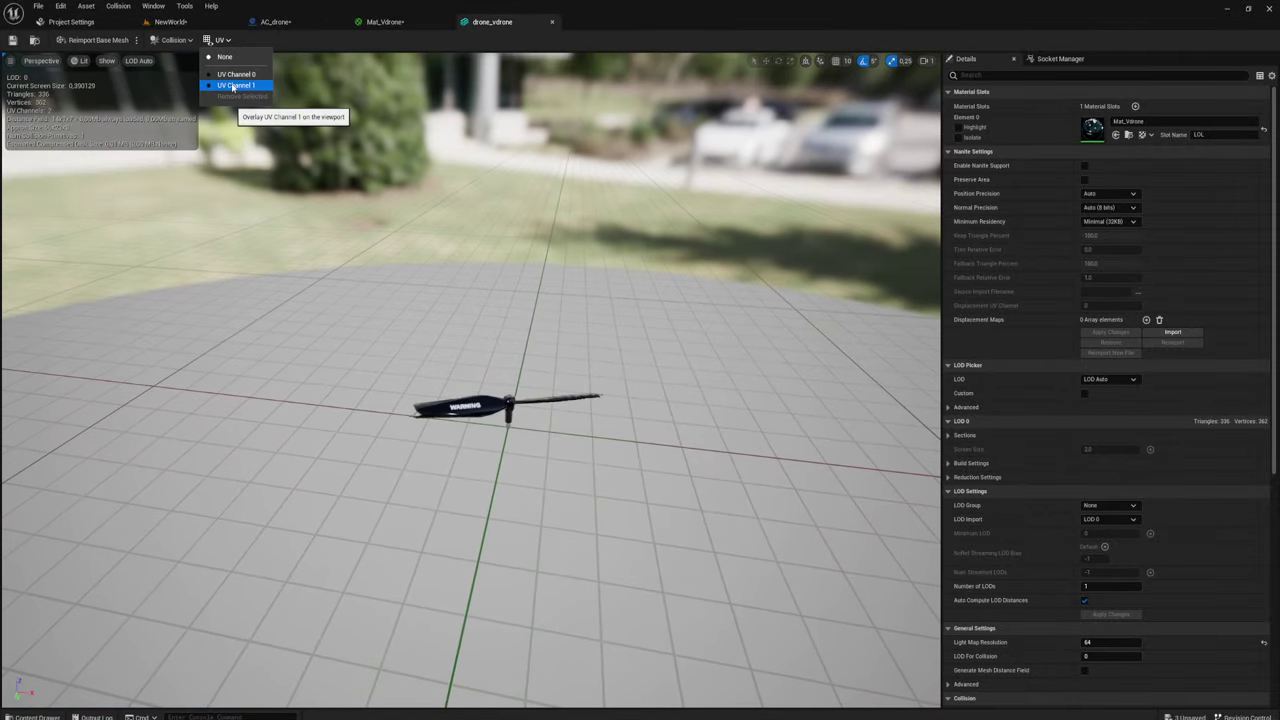
left_click(250, 85)
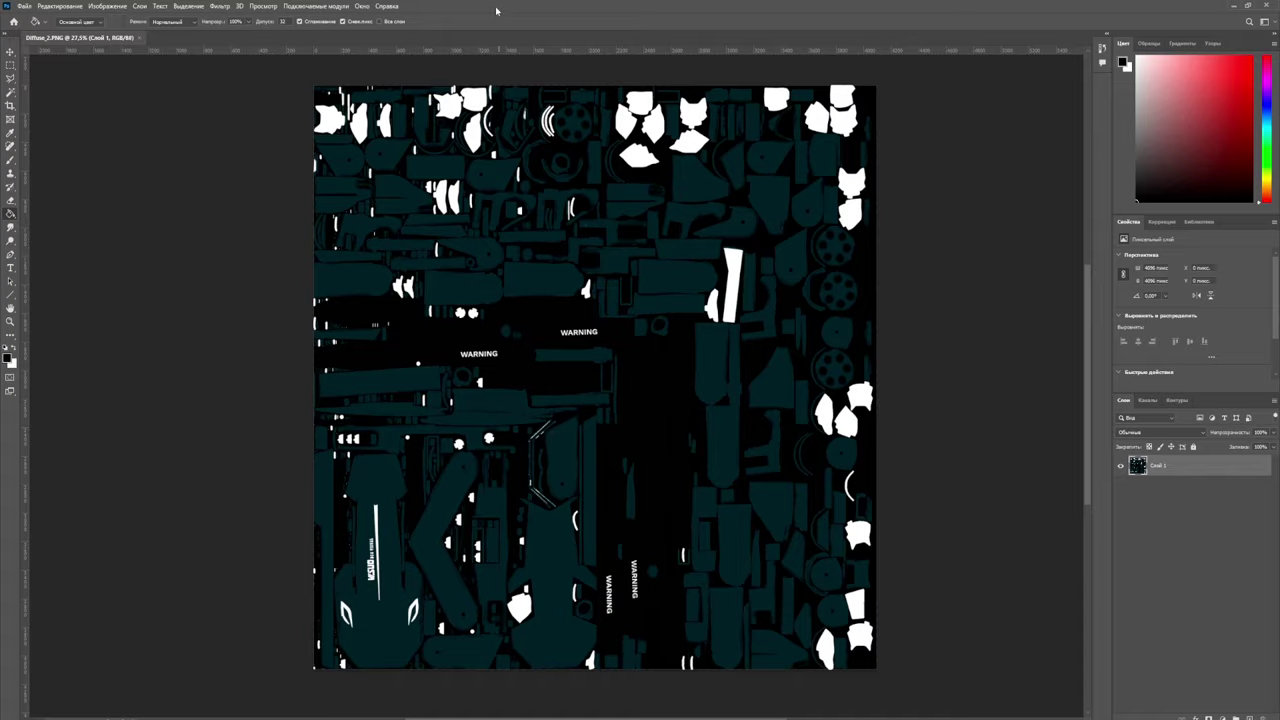
Shrink Photoshop beside Unreal's UV view and add an empty layer above Diffuse_2
double_click(496, 8)
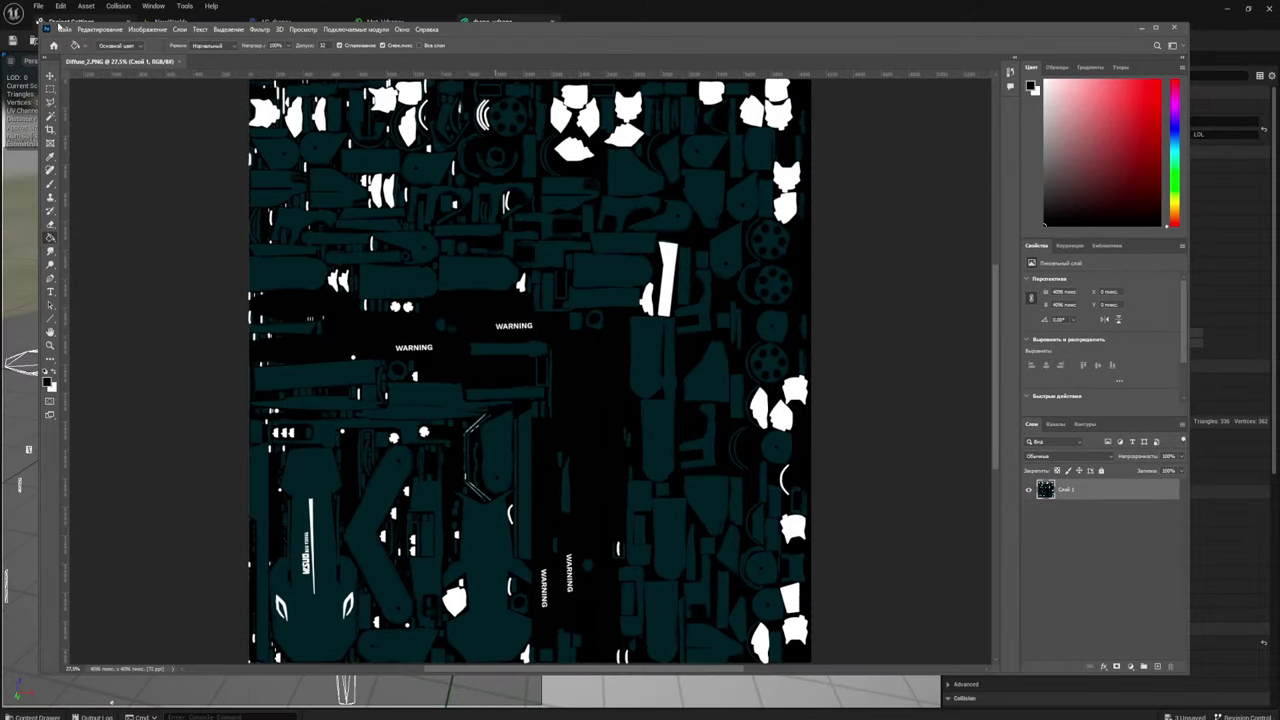
mouse_move(43, 22)
left_mouse_down()
mouse_move(572, 44)
mouse_move(592, 172)
left_mouse_up()
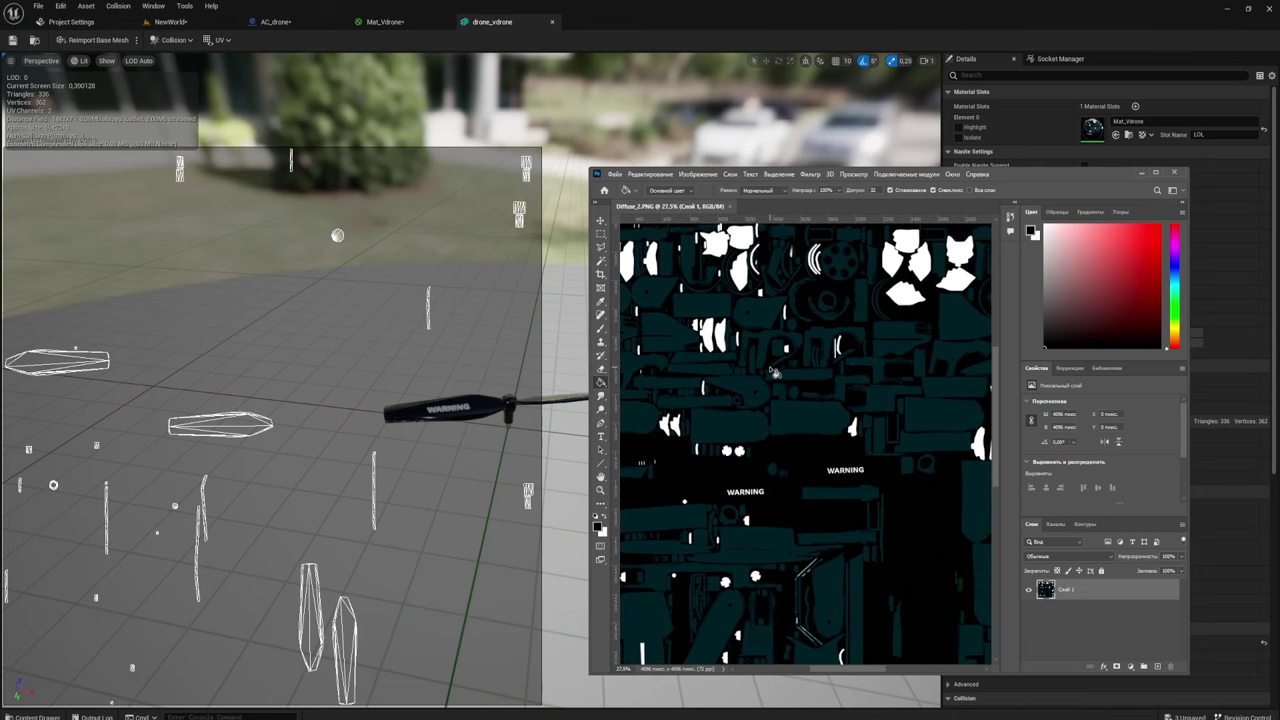
scroll(760, 358, "down", 3, "alt")
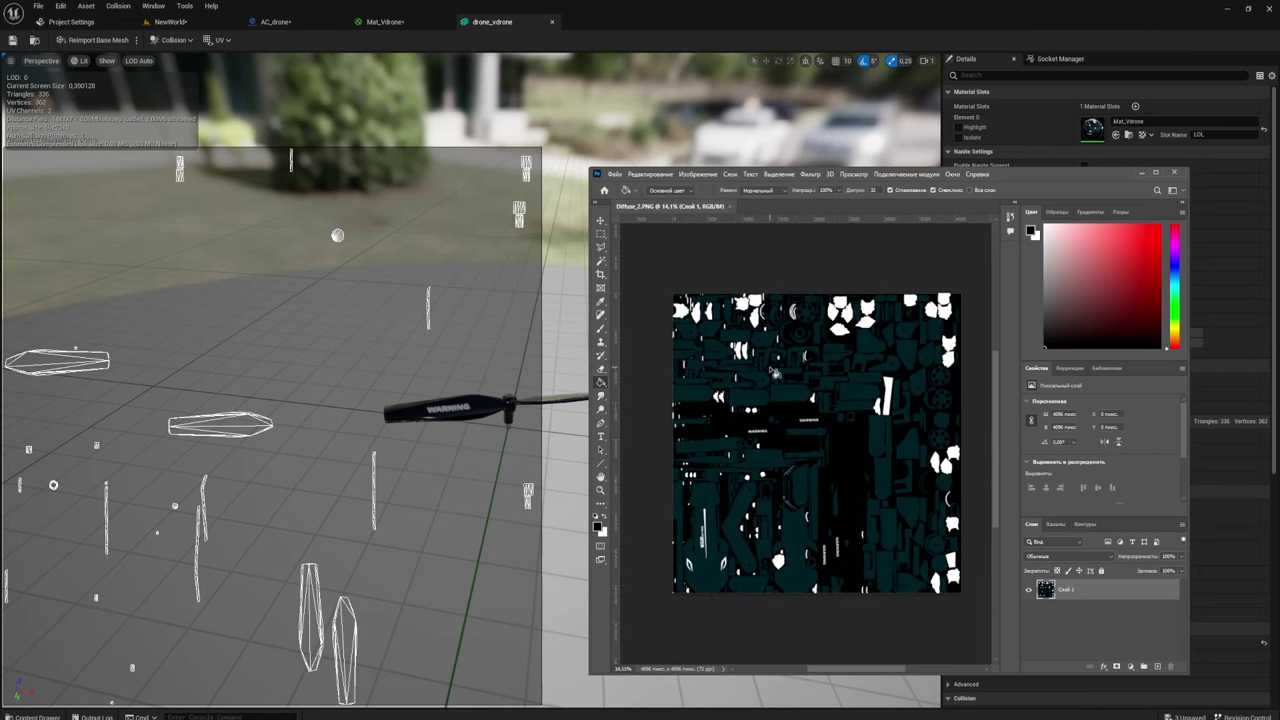
left_click(1158, 667)
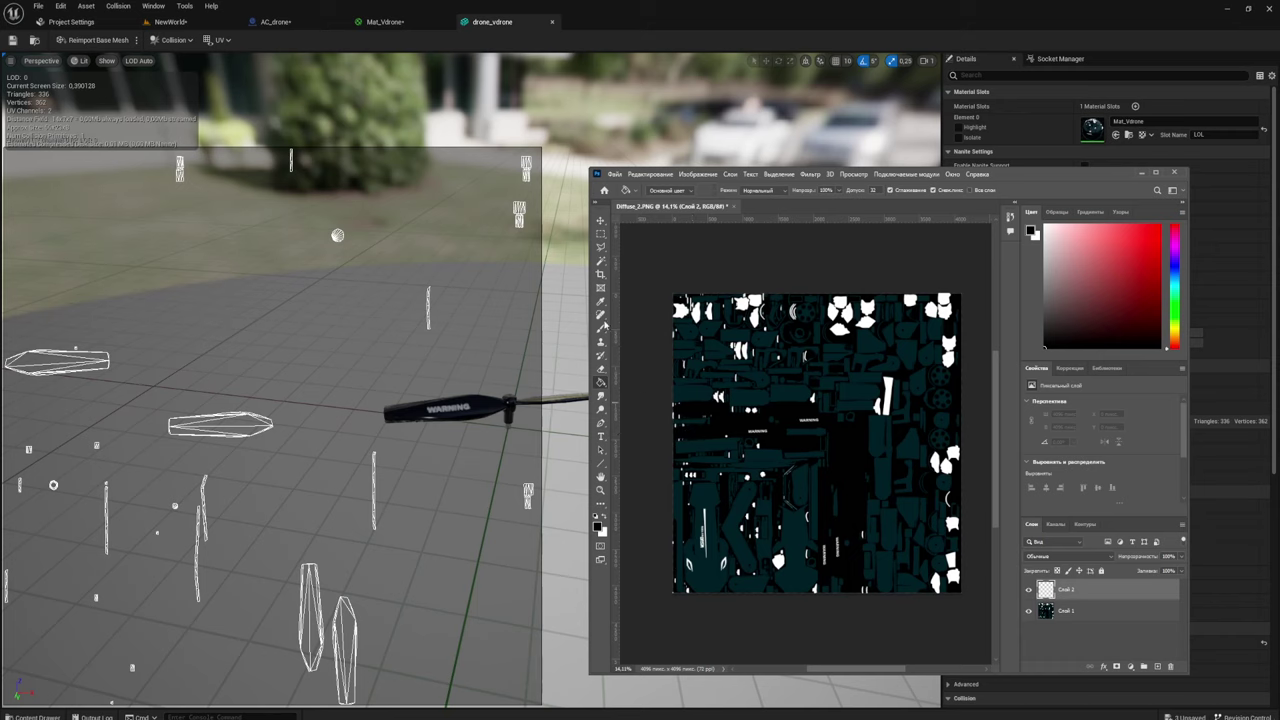
Brush white patches over the propeller UV regions on Слой 2 and outline the lower shape
left_click(600, 329)
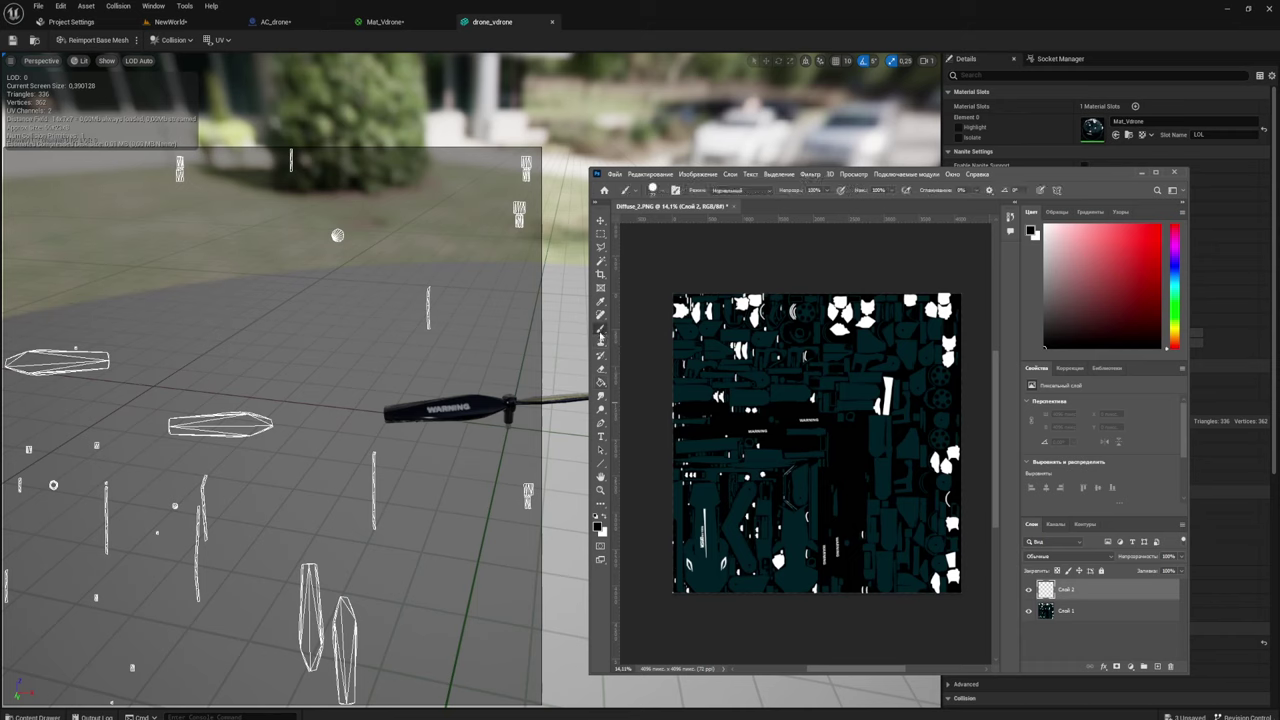
left_click(604, 518)
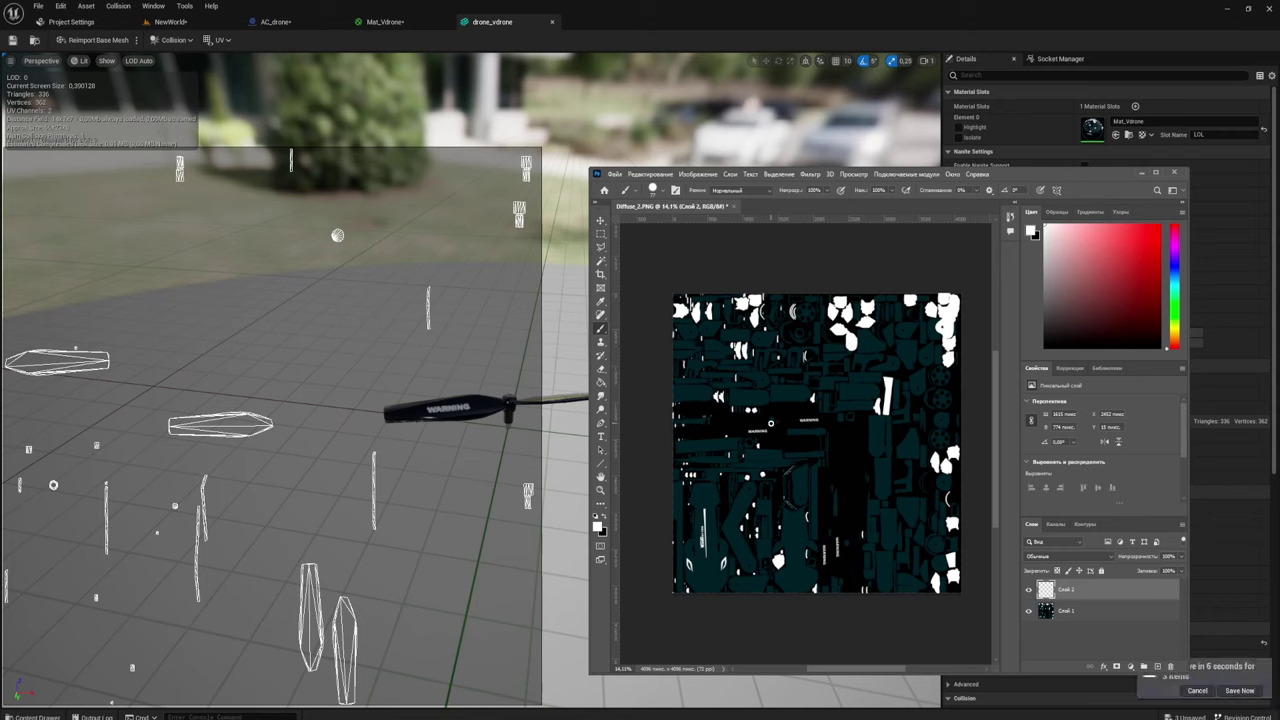
mouse_move(769, 423)
left_mouse_down()
mouse_move(727, 429)
mouse_move(790, 428)
mouse_move(731, 430)
mouse_move(786, 430)
mouse_move(758, 433)
left_mouse_up()
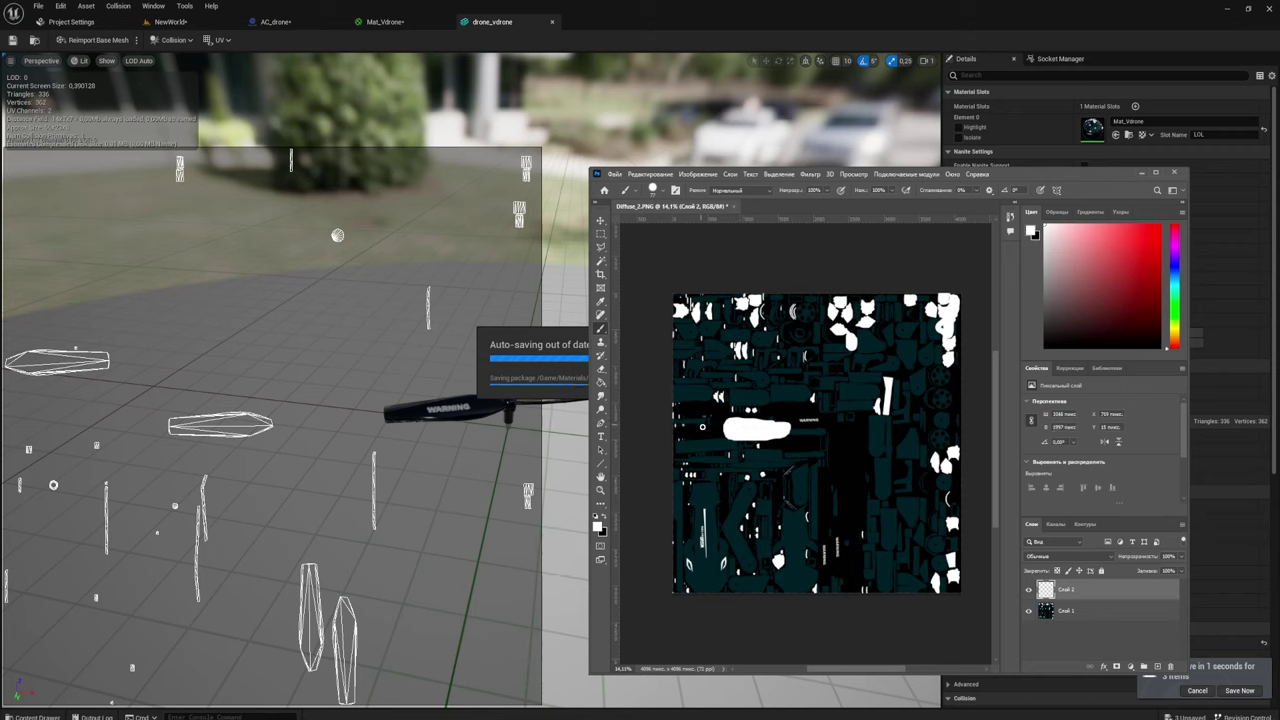
mouse_move(724, 426)
left_mouse_down()
mouse_move(680, 426)
mouse_move(722, 437)
mouse_move(685, 431)
mouse_move(691, 404)
mouse_move(706, 420)
mouse_move(726, 414)
mouse_move(692, 406)
left_mouse_up()
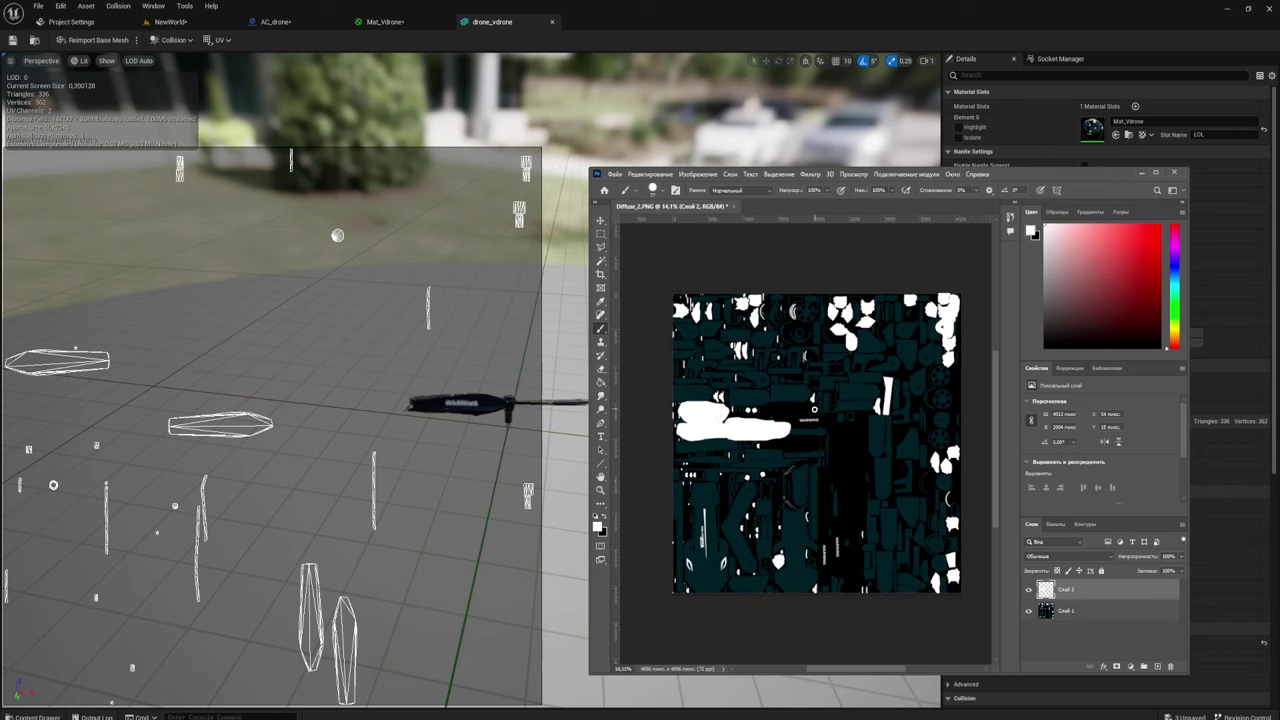
mouse_move(812, 404)
left_mouse_down()
mouse_move(757, 404)
mouse_move(780, 417)
mouse_move(772, 410)
left_mouse_up()
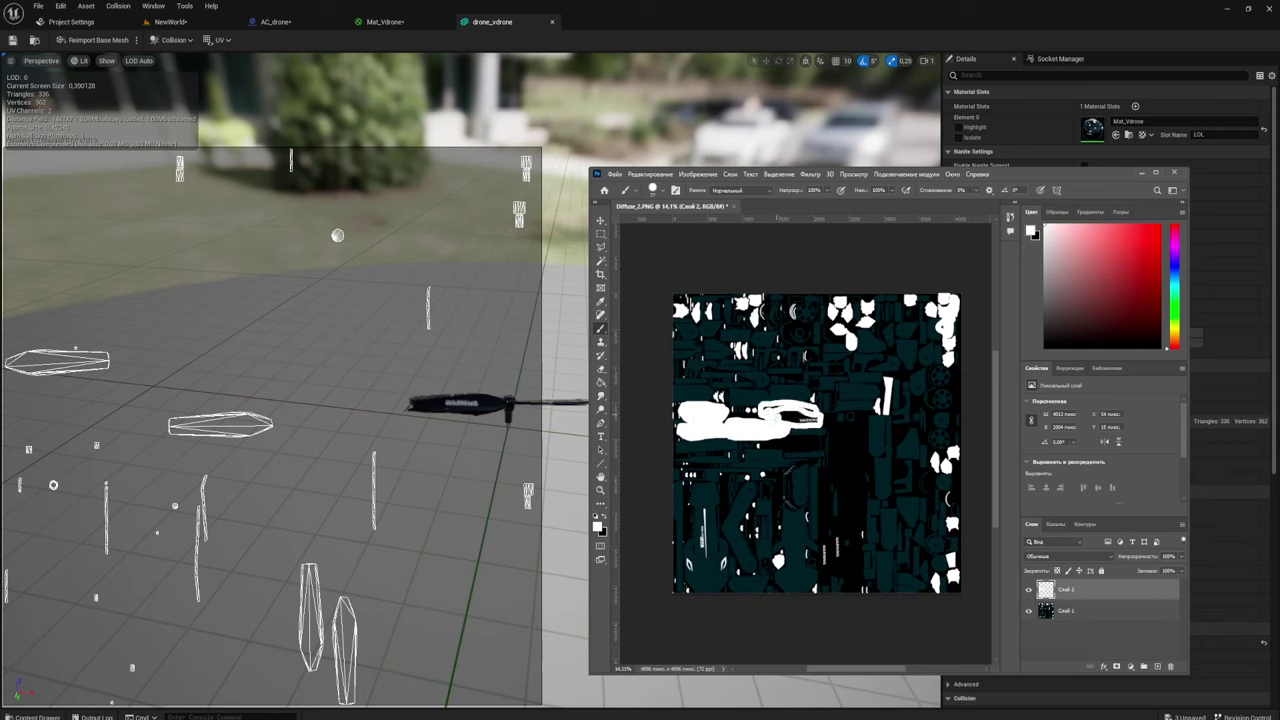
left_click_drag(816, 420, 786, 414)
mouse_move(827, 519)
left_mouse_down()
mouse_move(820, 580)
mouse_move(843, 540)
left_mouse_up()
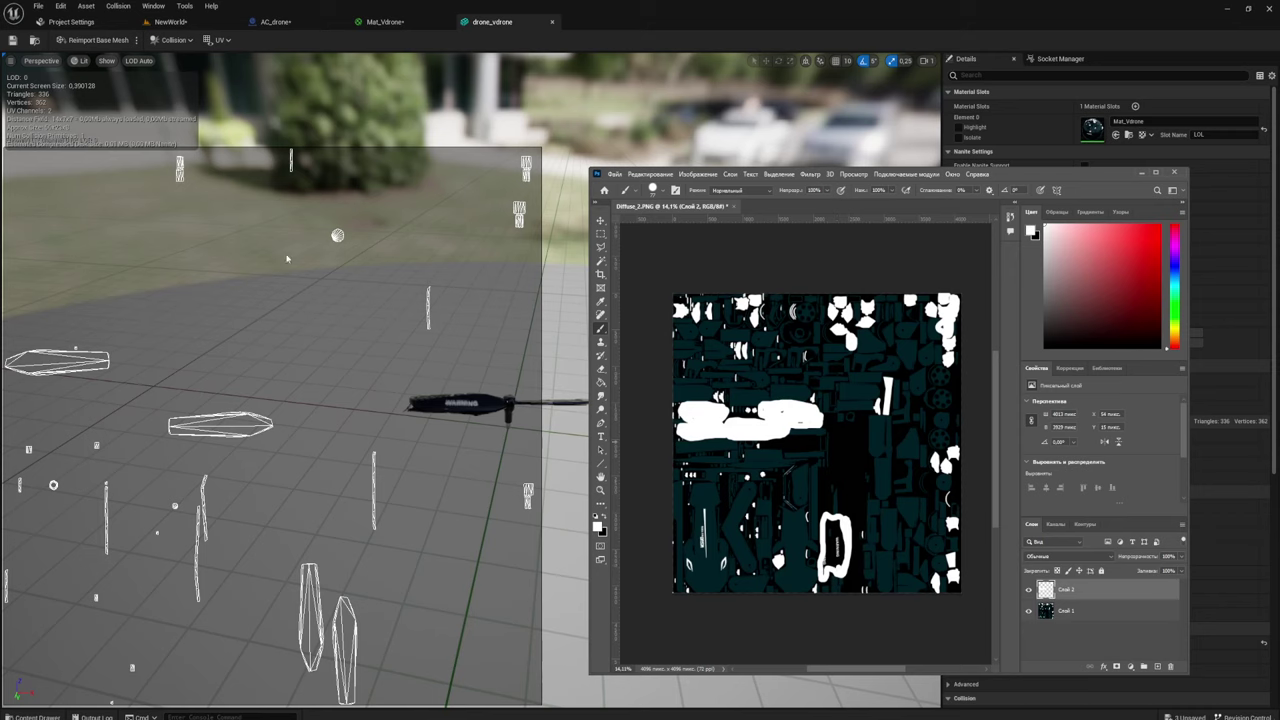
Bucket-fill the lower propeller outline white and add another empty layer
left_click(601, 382)
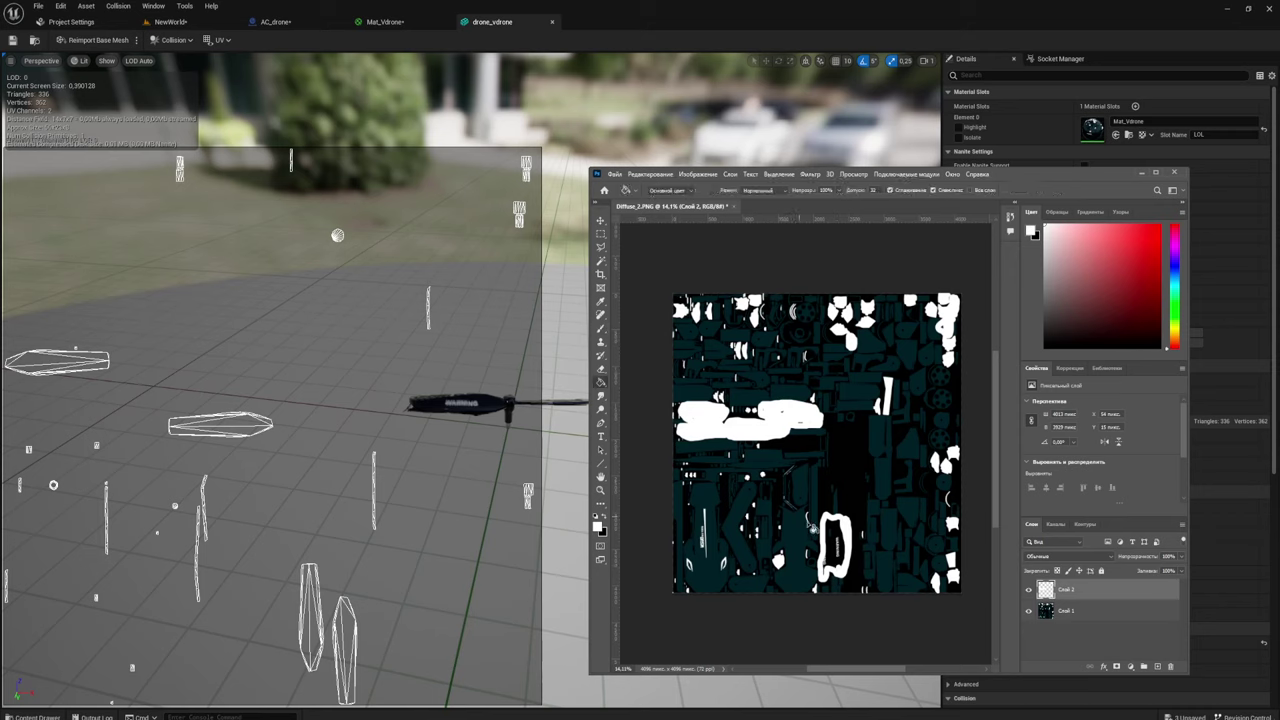
left_click(833, 532)
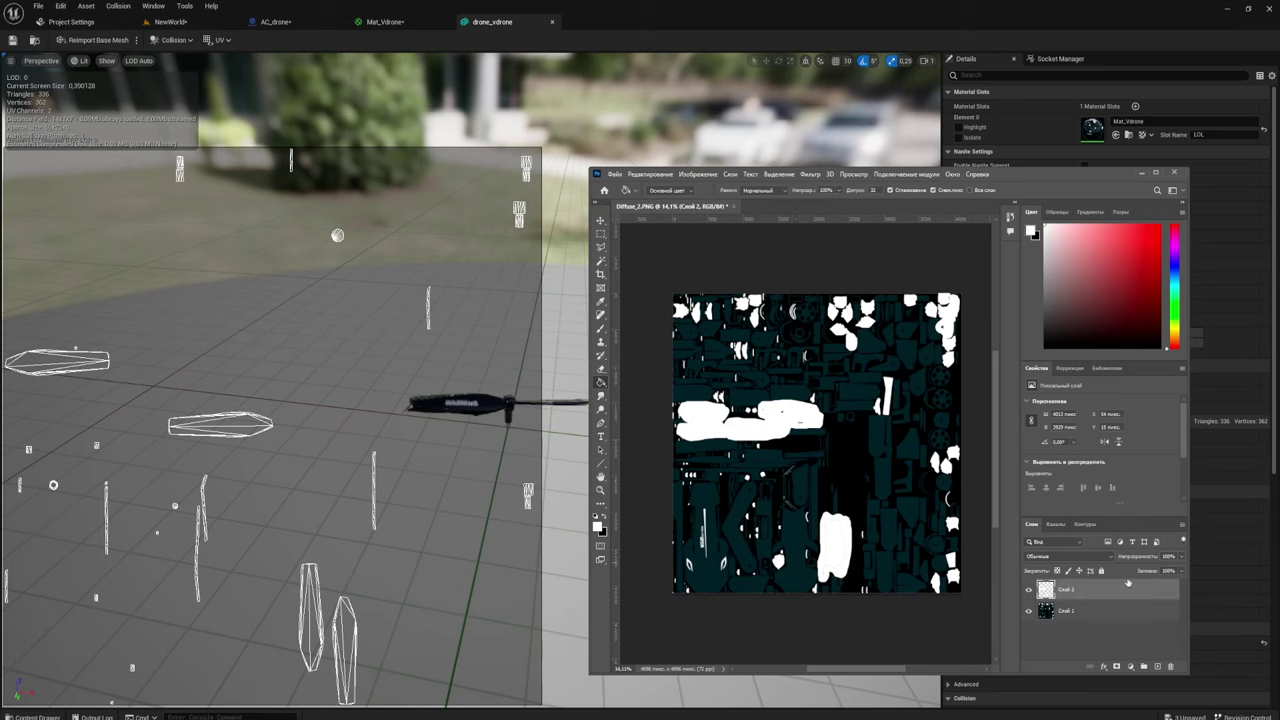
left_click(1157, 666, "ctrl")
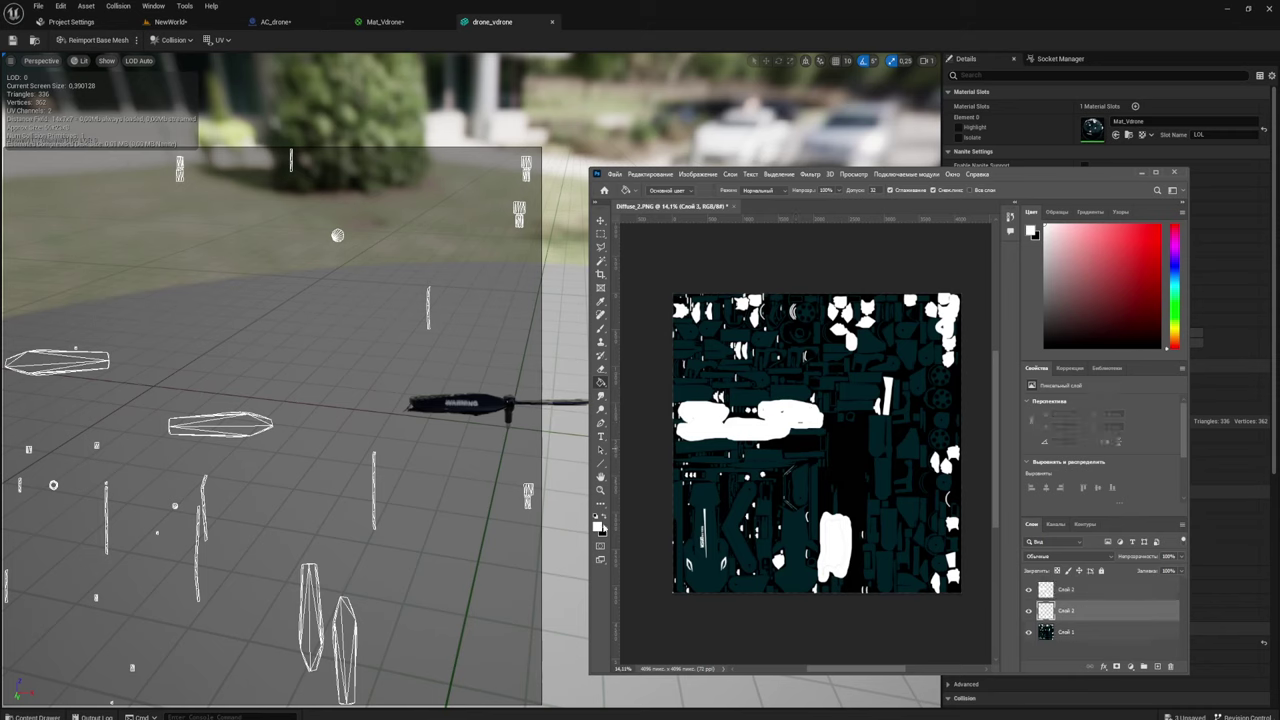
Fill the new layer black and save a PNG copy of the document as mask.png
left_click(604, 518)
left_click(870, 488)
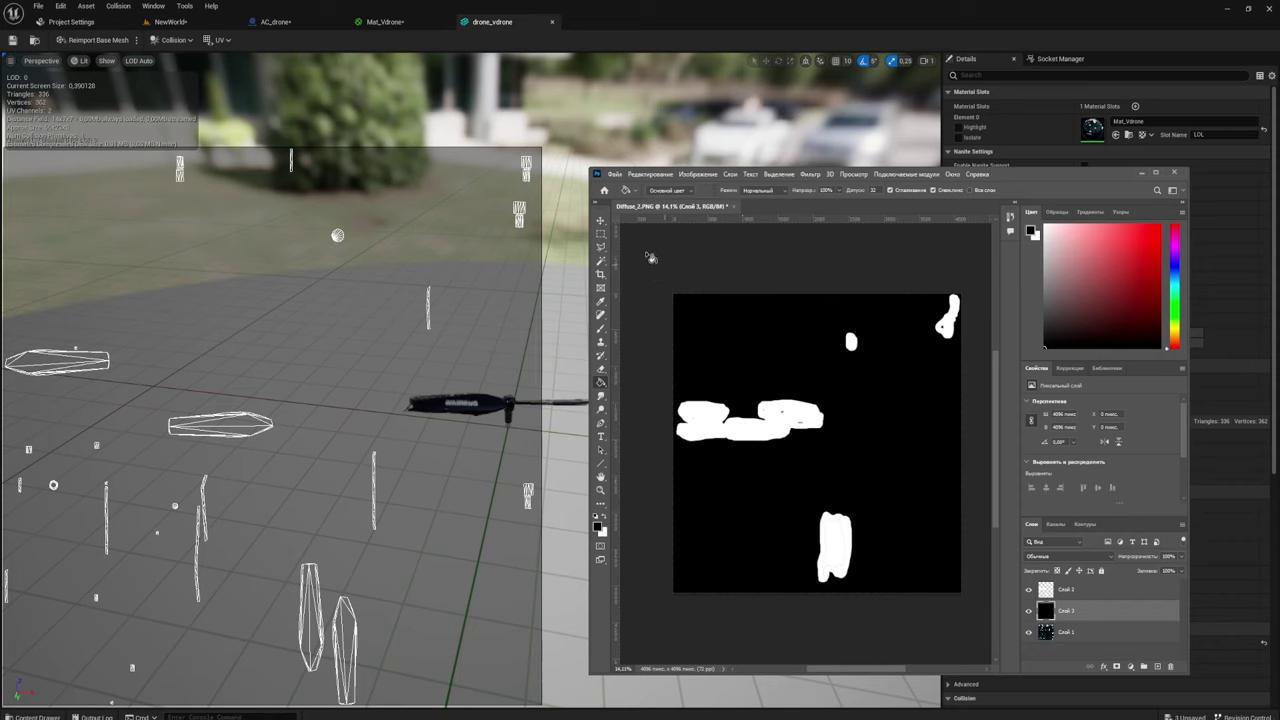
left_click(614, 174)
left_click(650, 301)
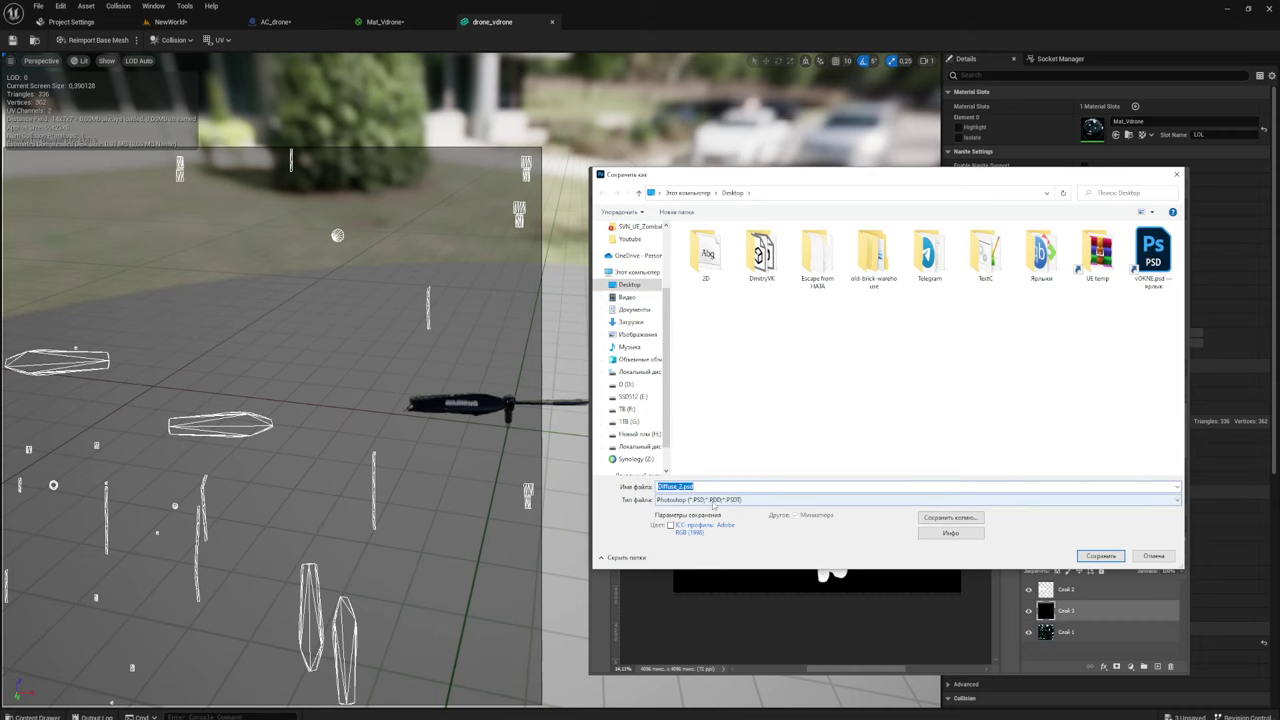
left_click(950, 517)
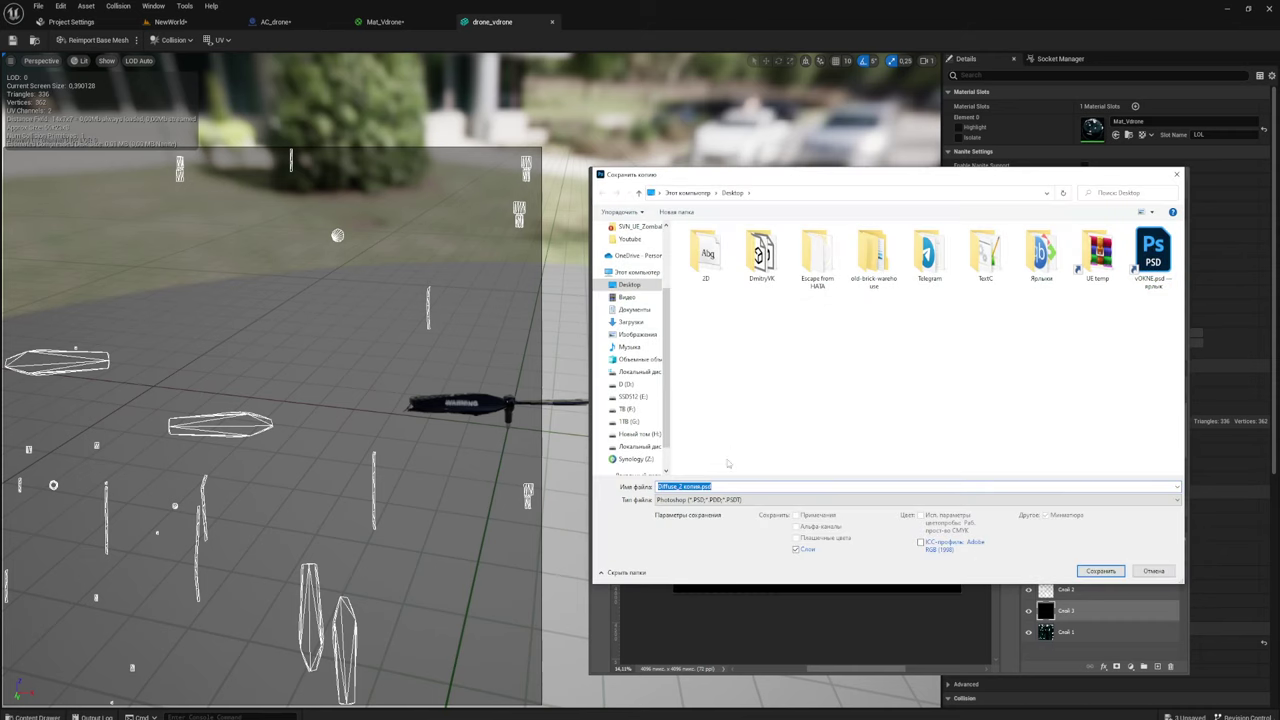
left_click(725, 500)
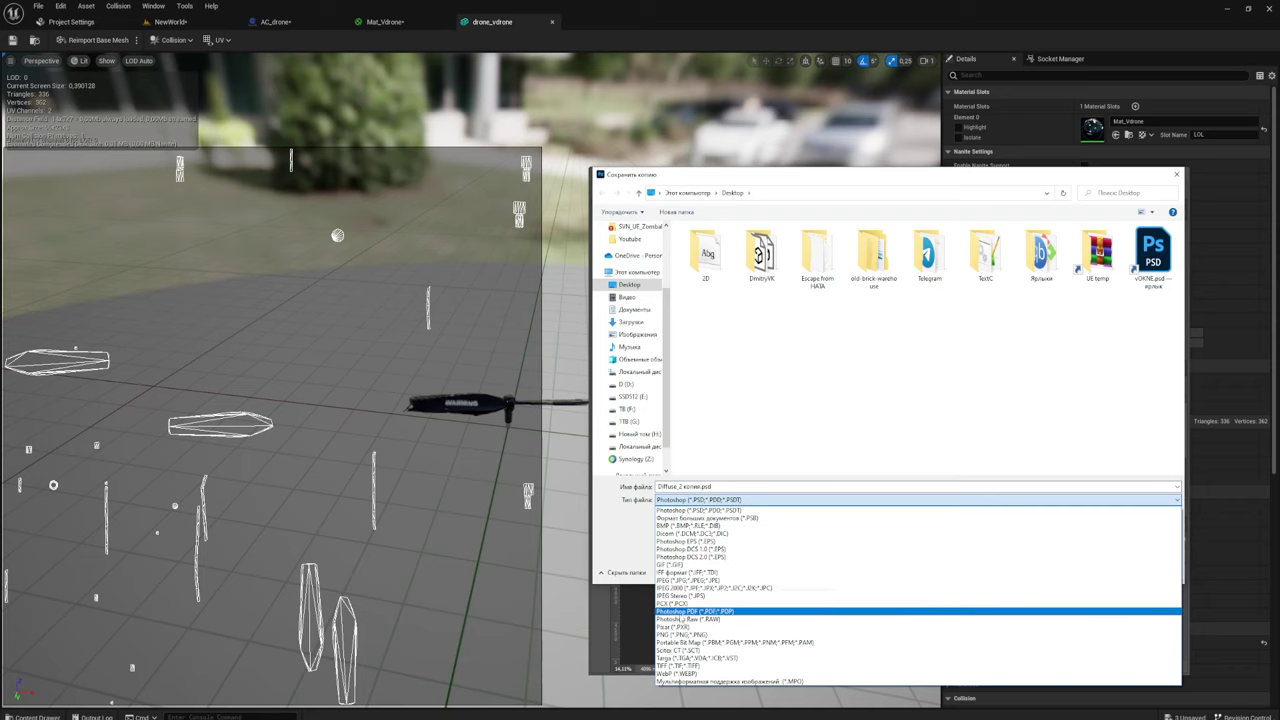
left_click(674, 639)
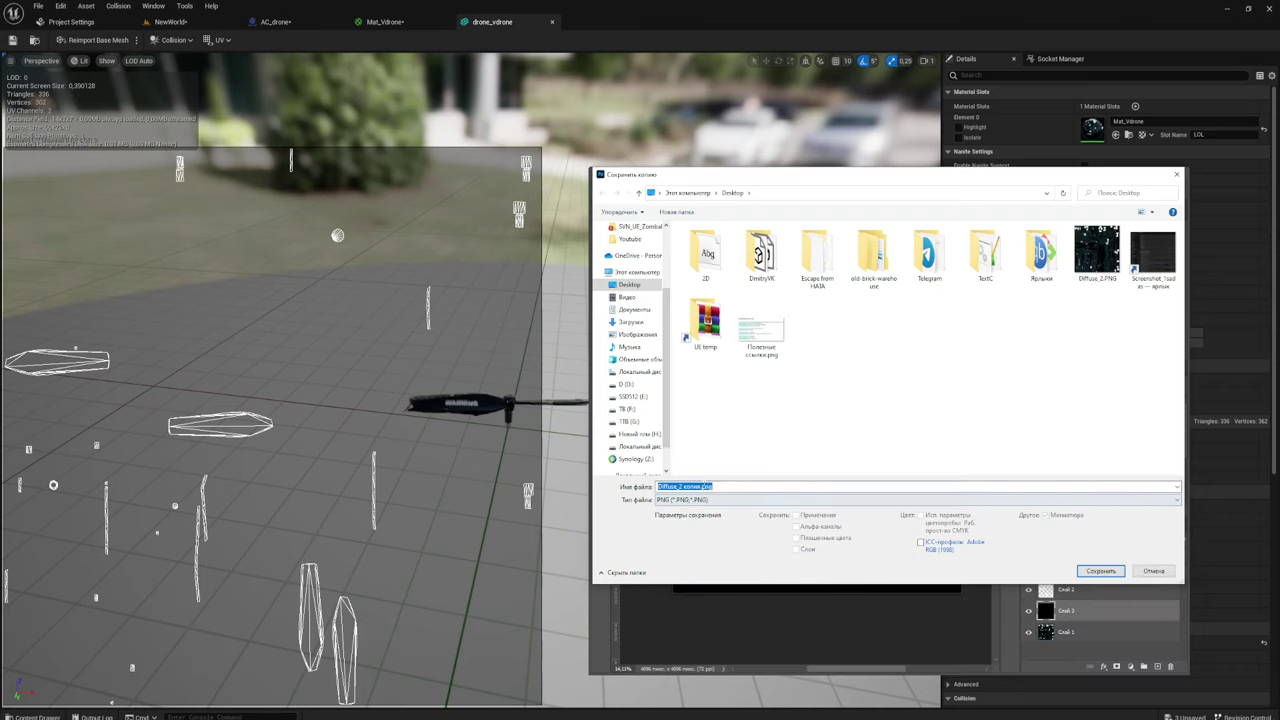
type("mask")
key("Return")
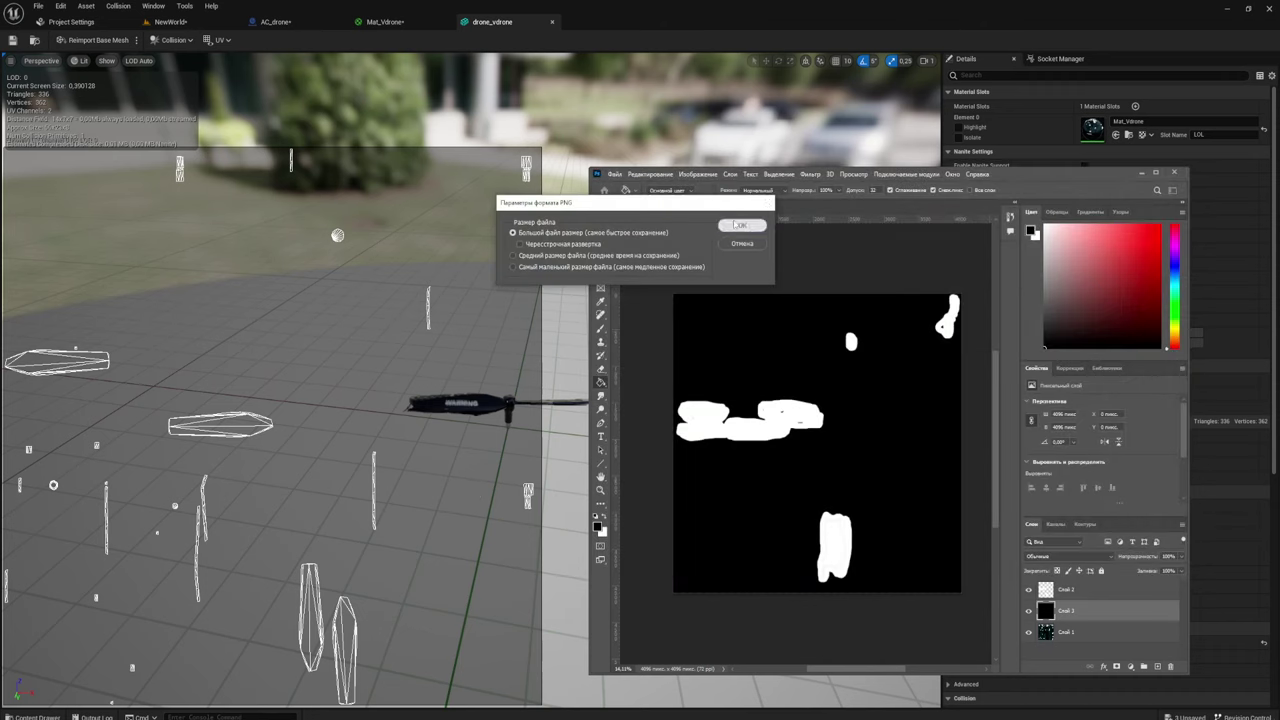
left_click(742, 225)
Import mask.png from the Desktop into the Drone folder and select it
left_click(240, 21)
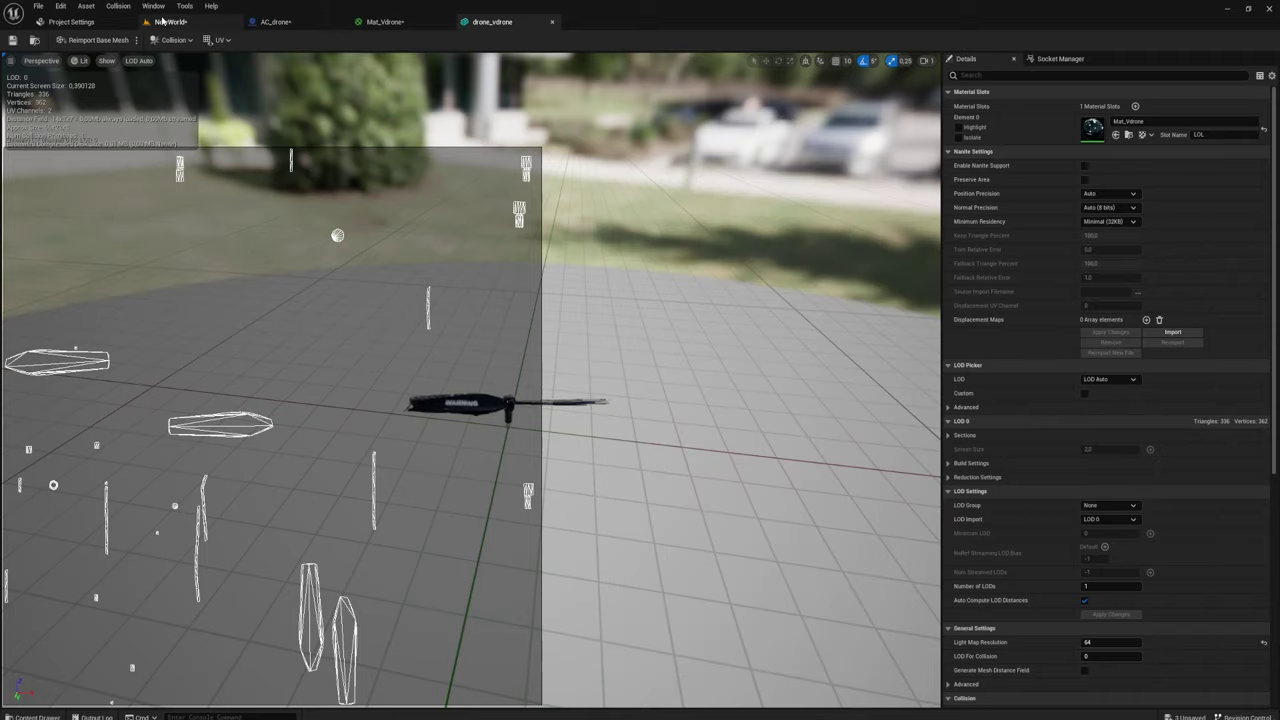
right_click(488, 630)
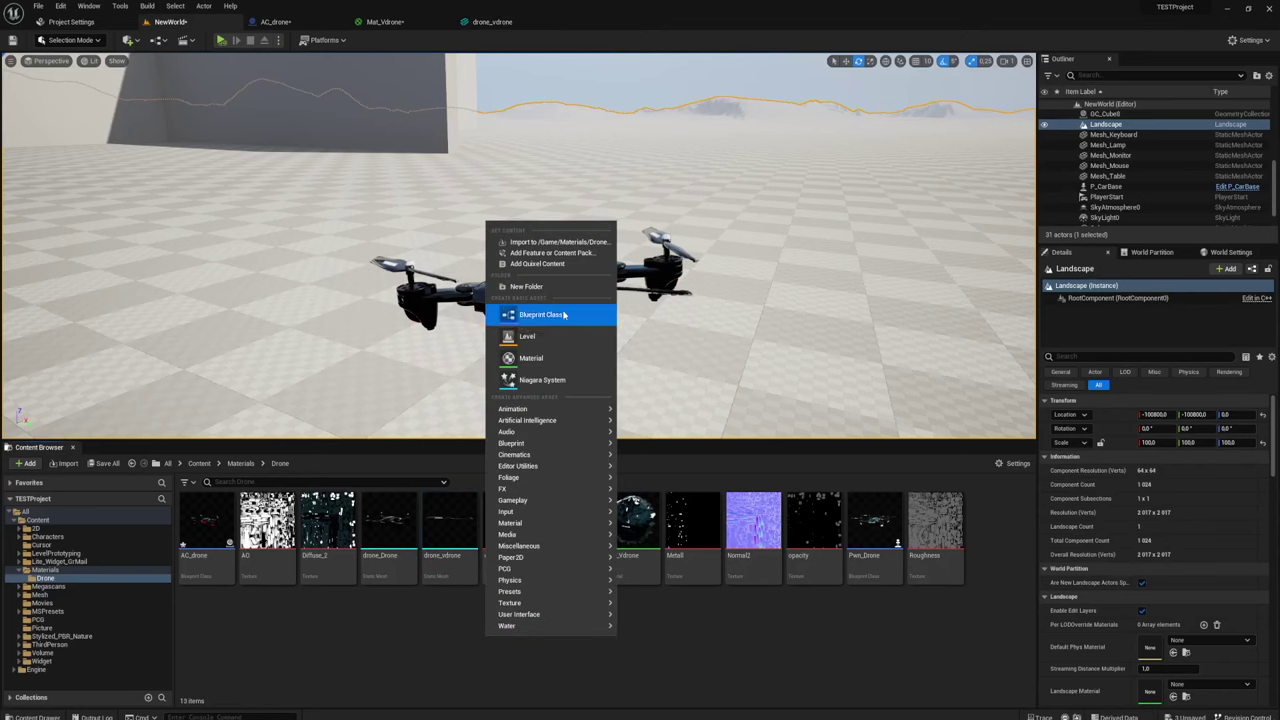
left_click(555, 242)
double_click(199, 182)
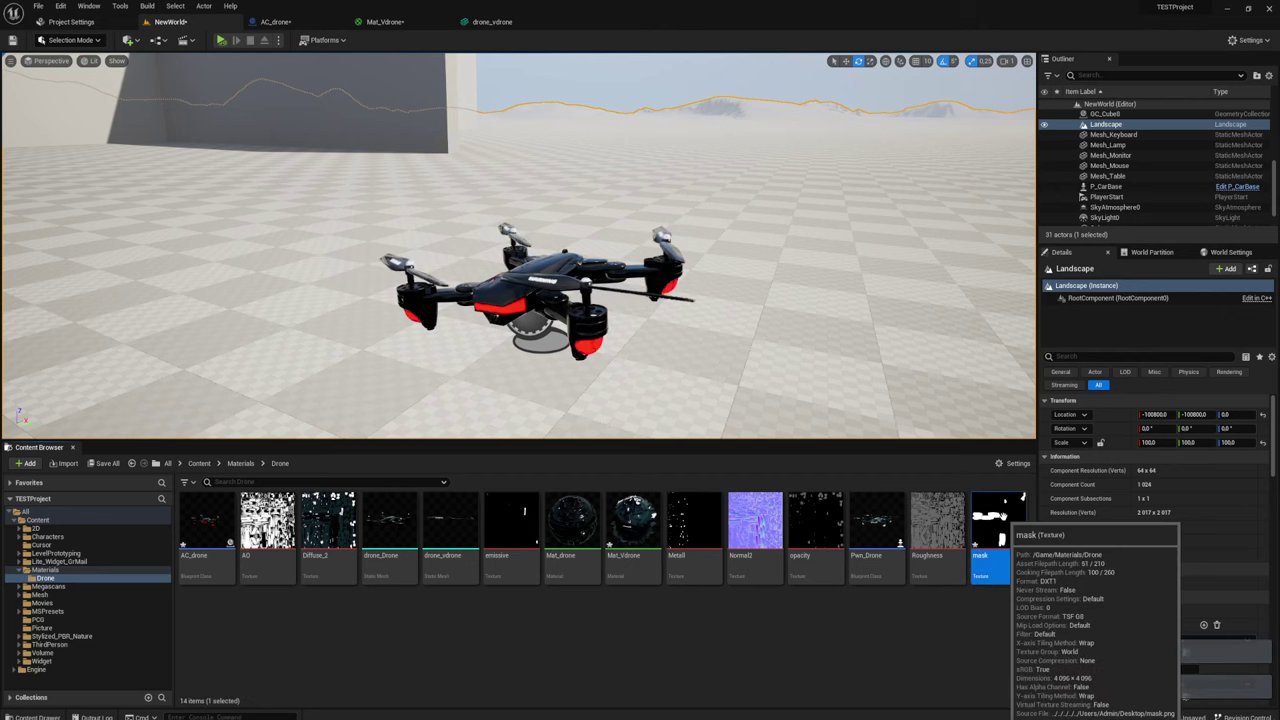
left_click(990, 541)
Assign the mask texture to Mat_Vdrone's Texture Sample, then apply and save the material
left_click(467, 20)
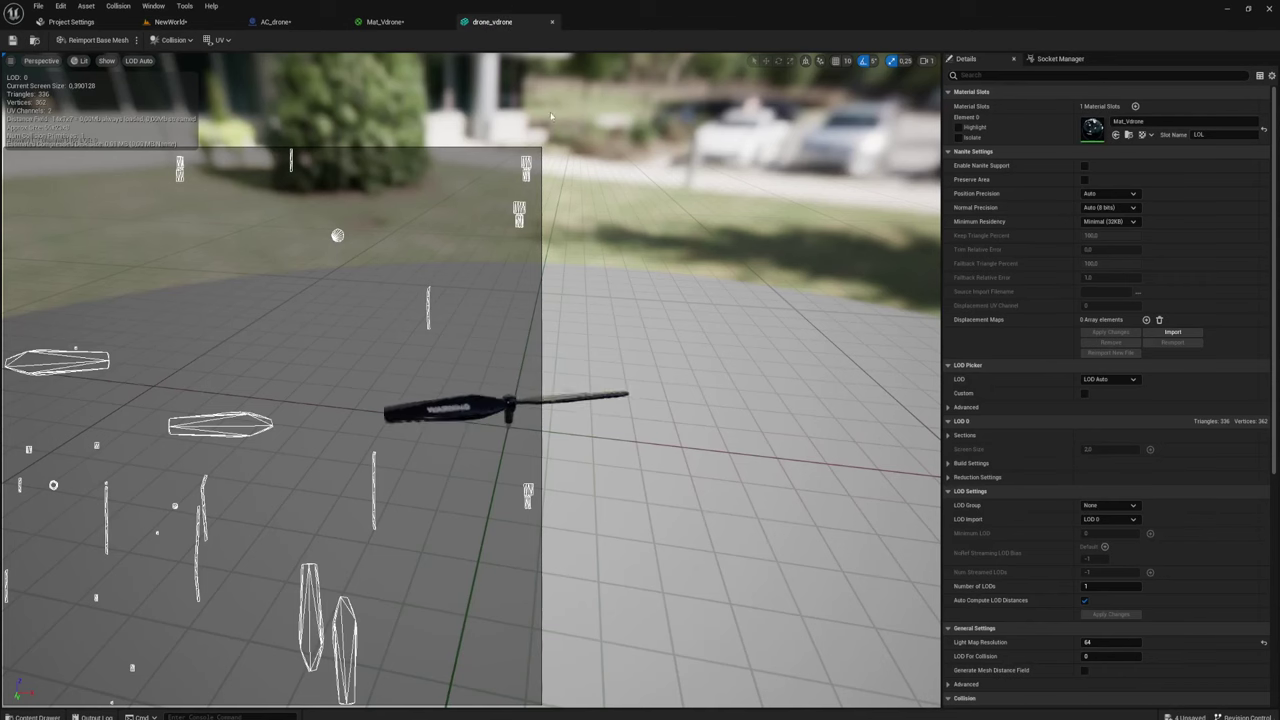
left_click(385, 21)
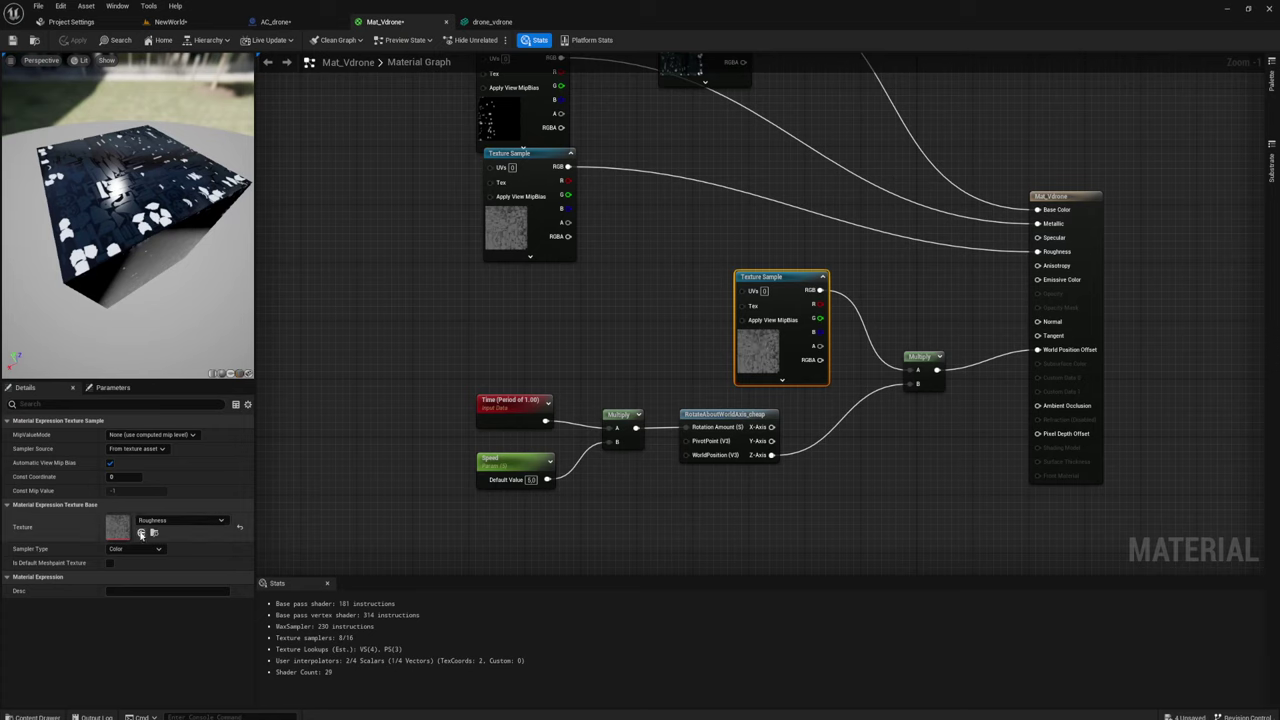
left_click(141, 532)
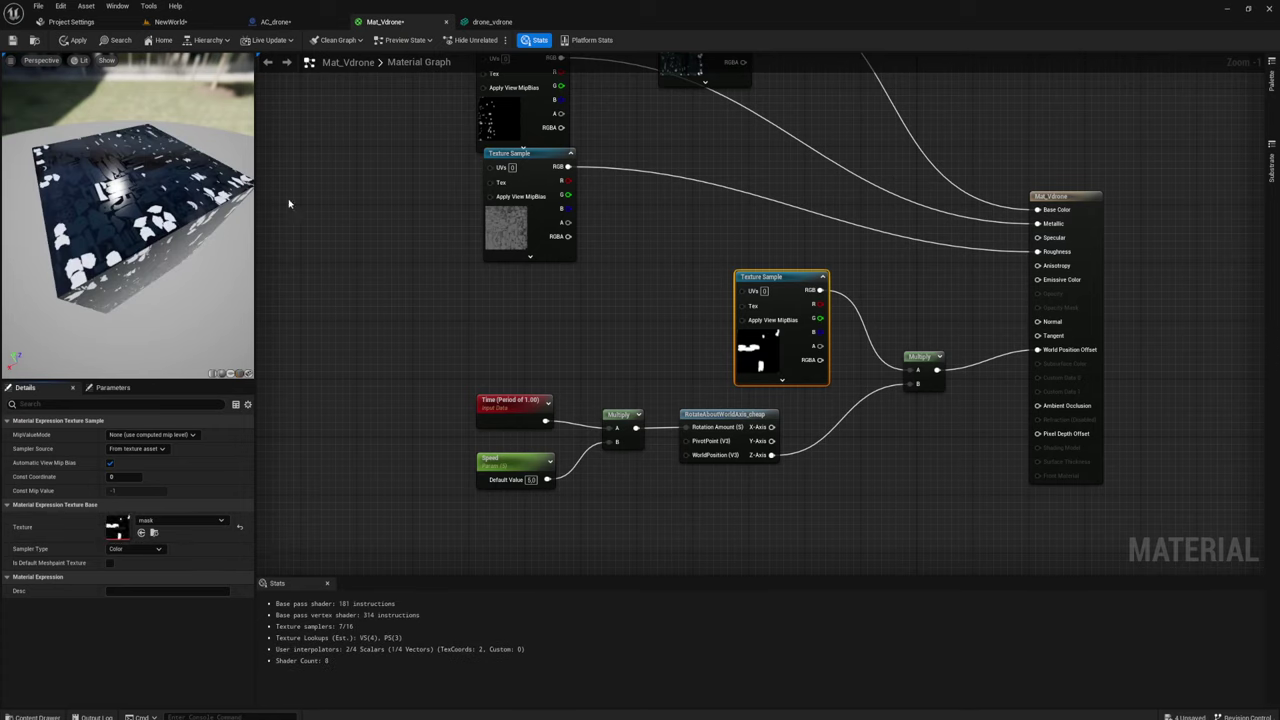
left_click(72, 40)
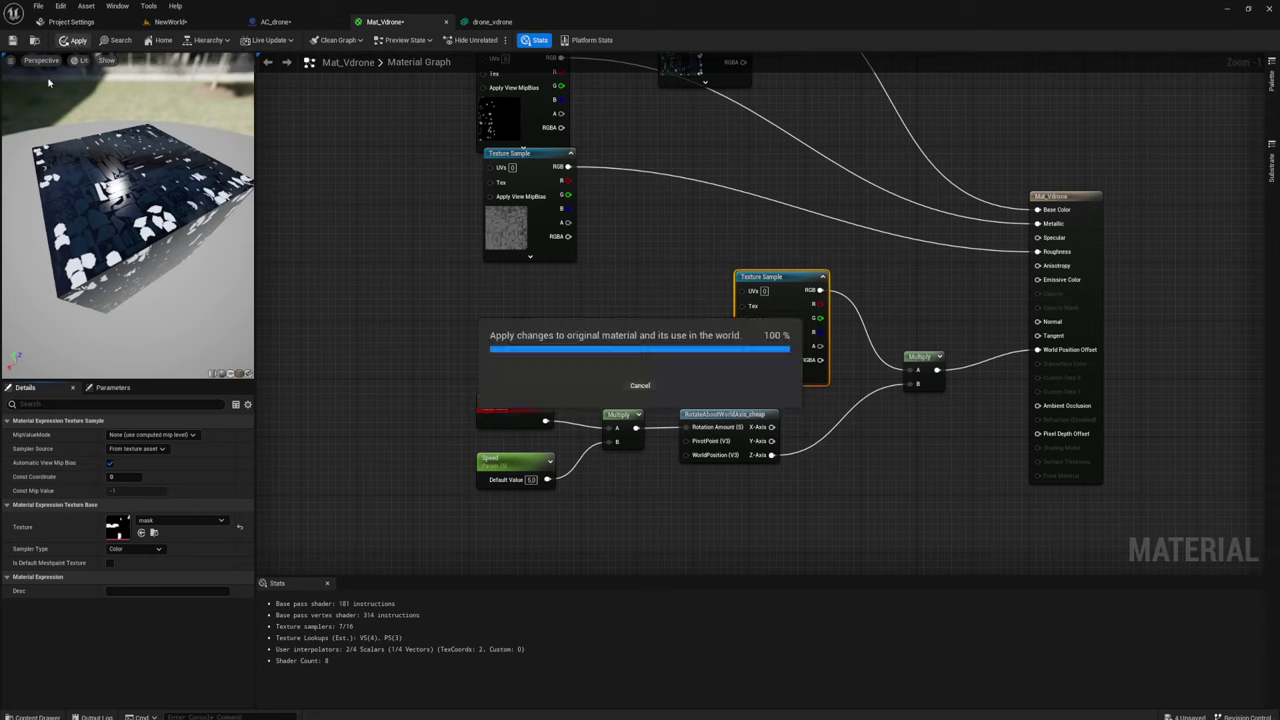
left_click(13, 40)
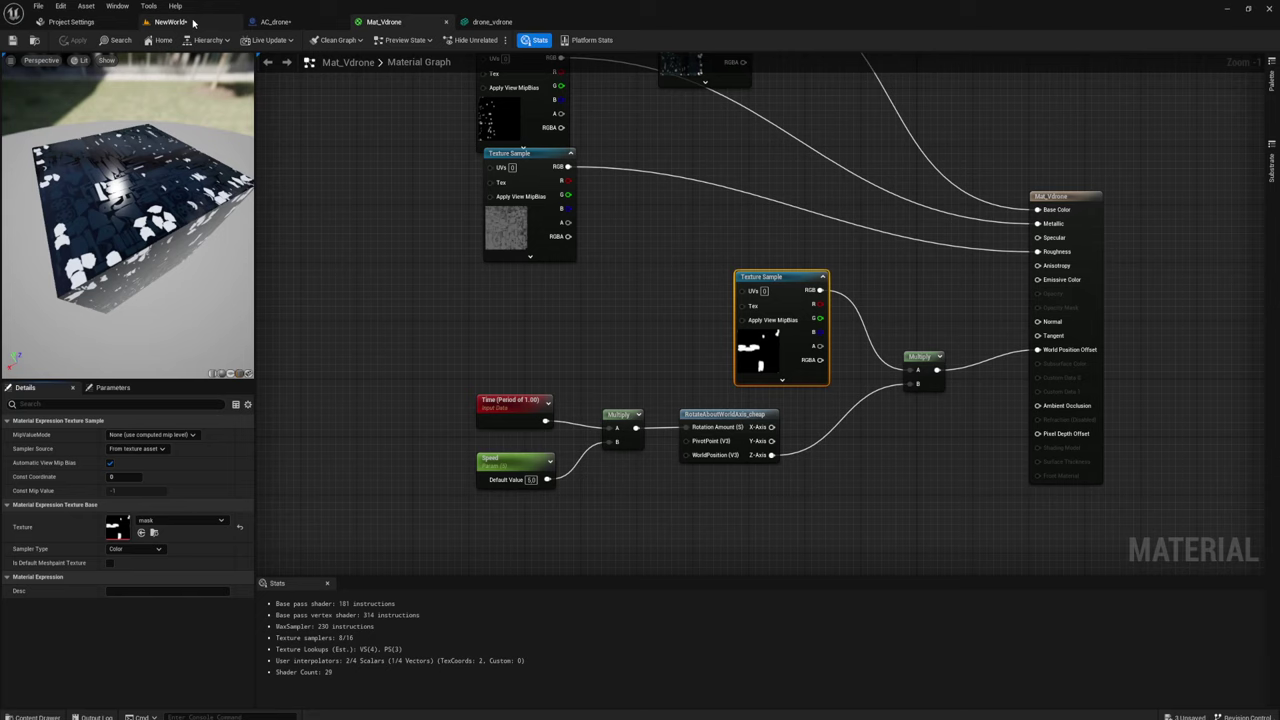
left_click(170, 21)
Fly around the animated drone, then open the 4096x4096 Diffuse_2 texture and zoom in on it
mouse_move(520, 250)
right_mouse_down()
mouse_move(560, 230)
mouse_move(540, 240)
right_mouse_up()
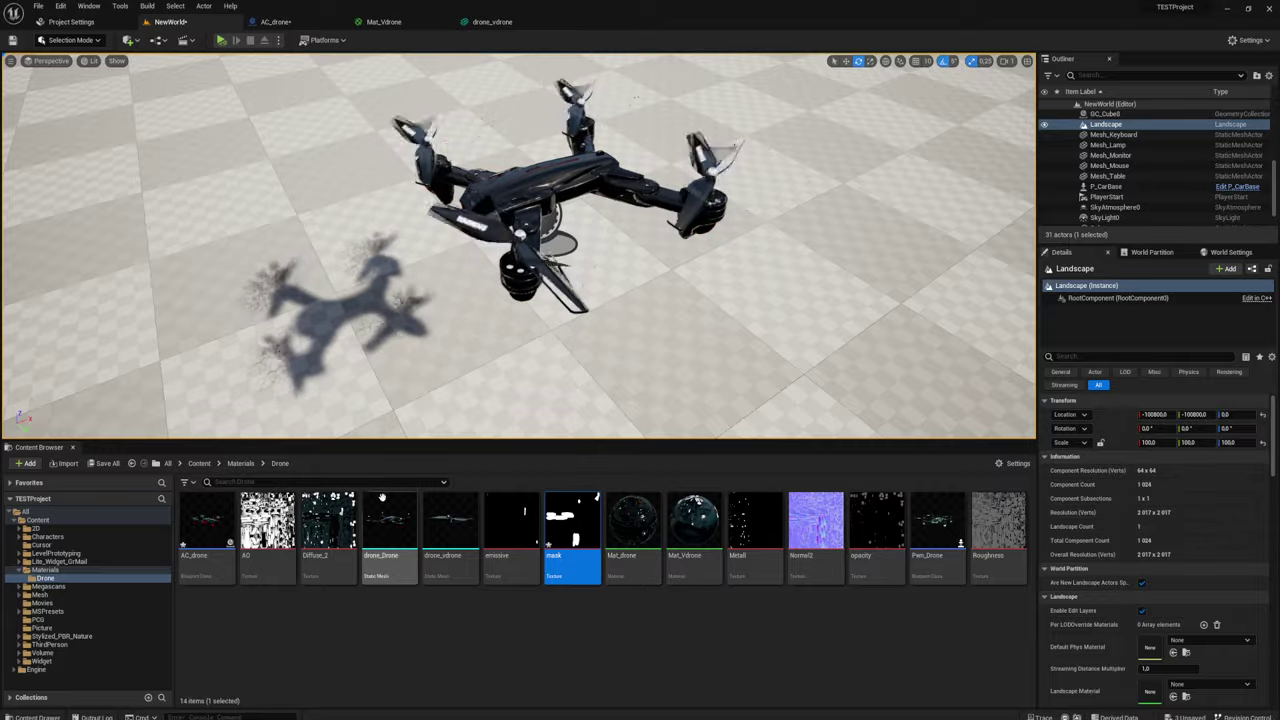
double_click(335, 519)
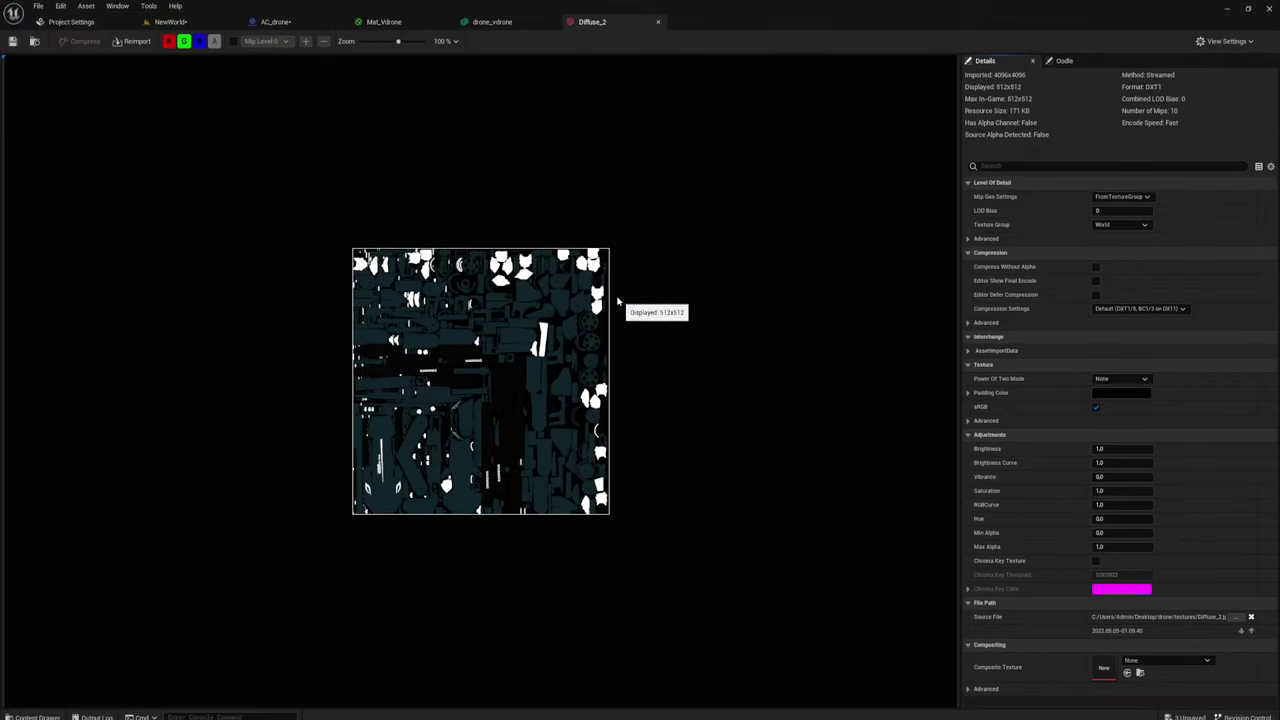
scroll(460, 400, "up", 2)
scroll(460, 399, "up", 2)
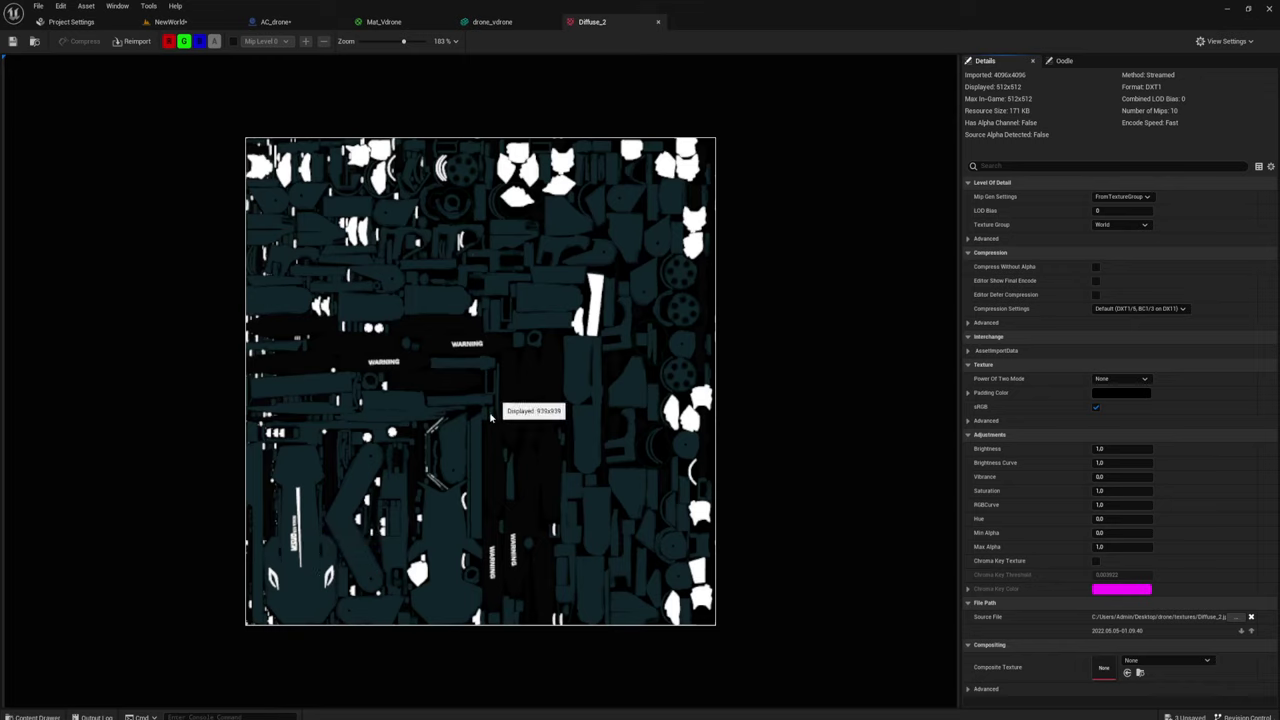
Close Diffuse_2, orbit the NewWorld camera around the drone's propellers, then return to Photoshop
left_click(658, 22)
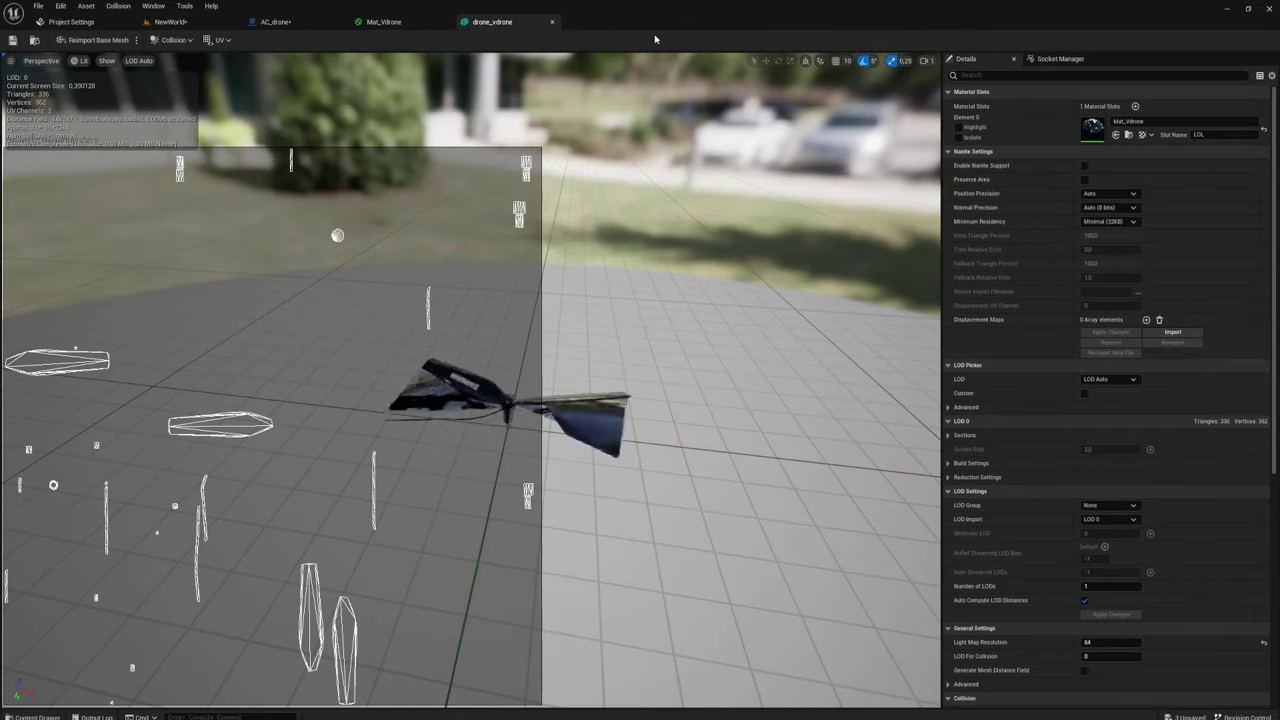
left_click(197, 24)
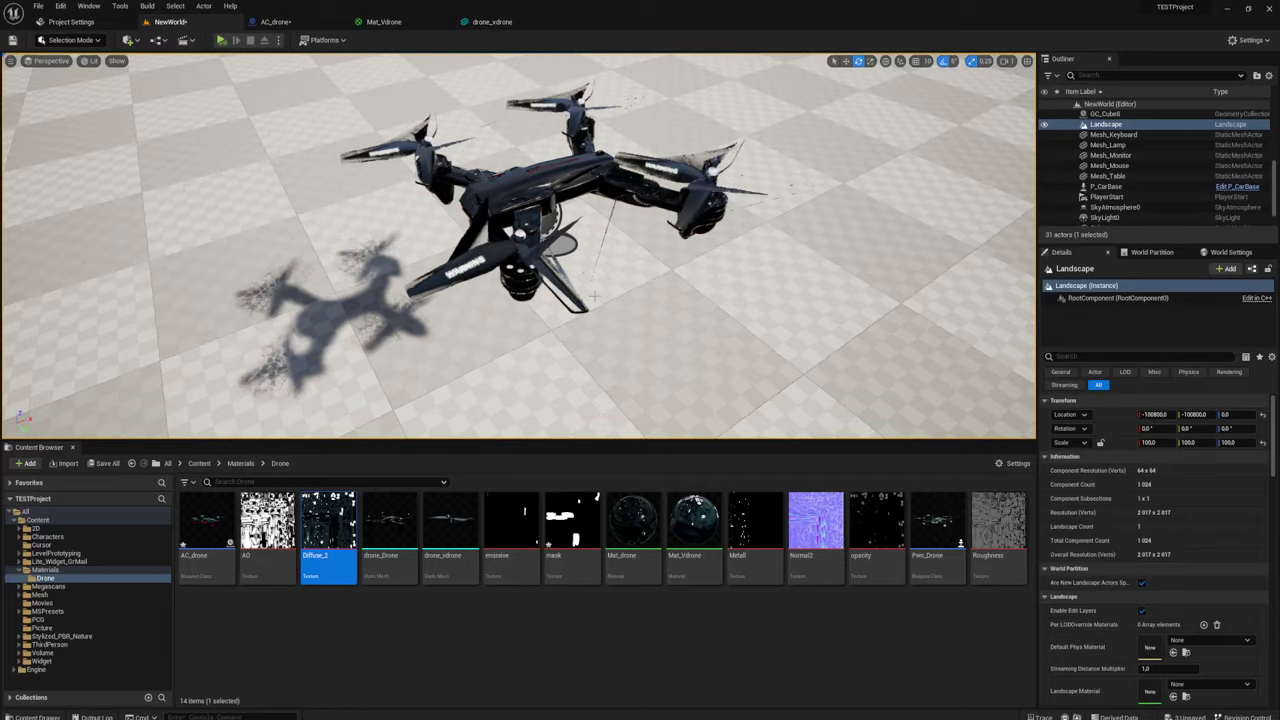
right_click_drag(525, 185, 525, 185)
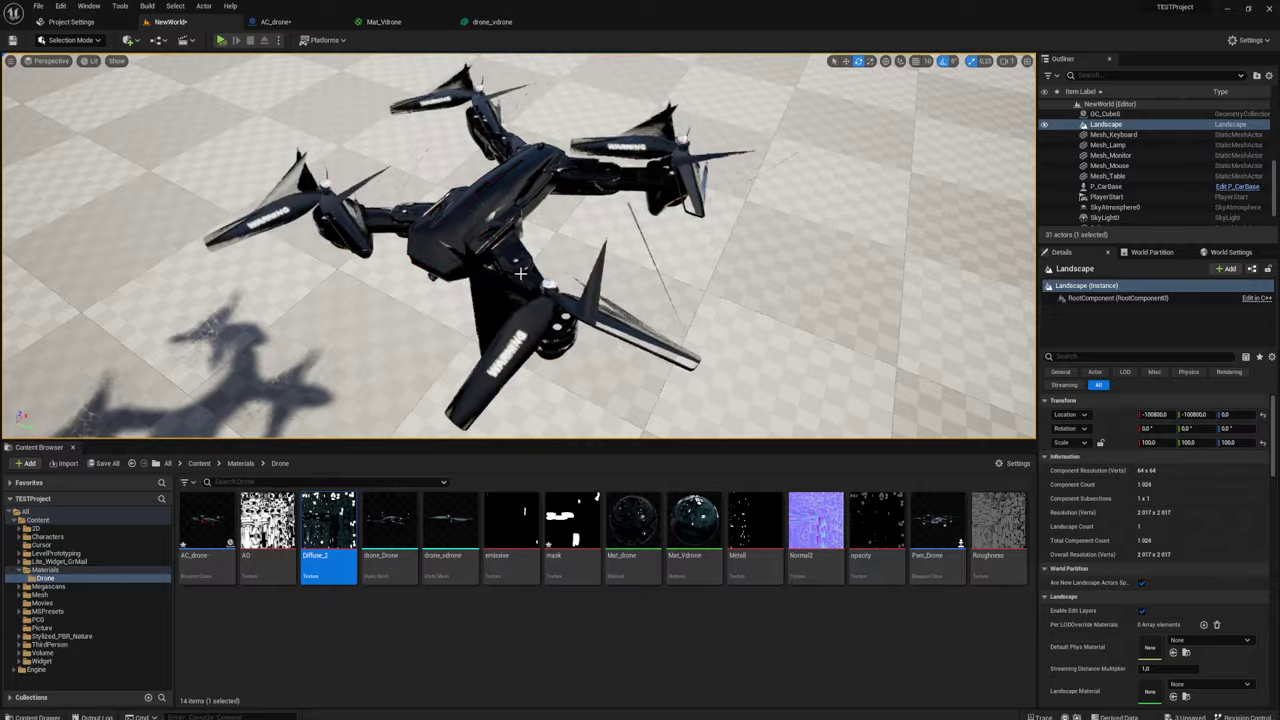
mouse_move(523, 265)
right_mouse_down()
mouse_move(692, 293)
mouse_move(782, 213)
right_mouse_up()
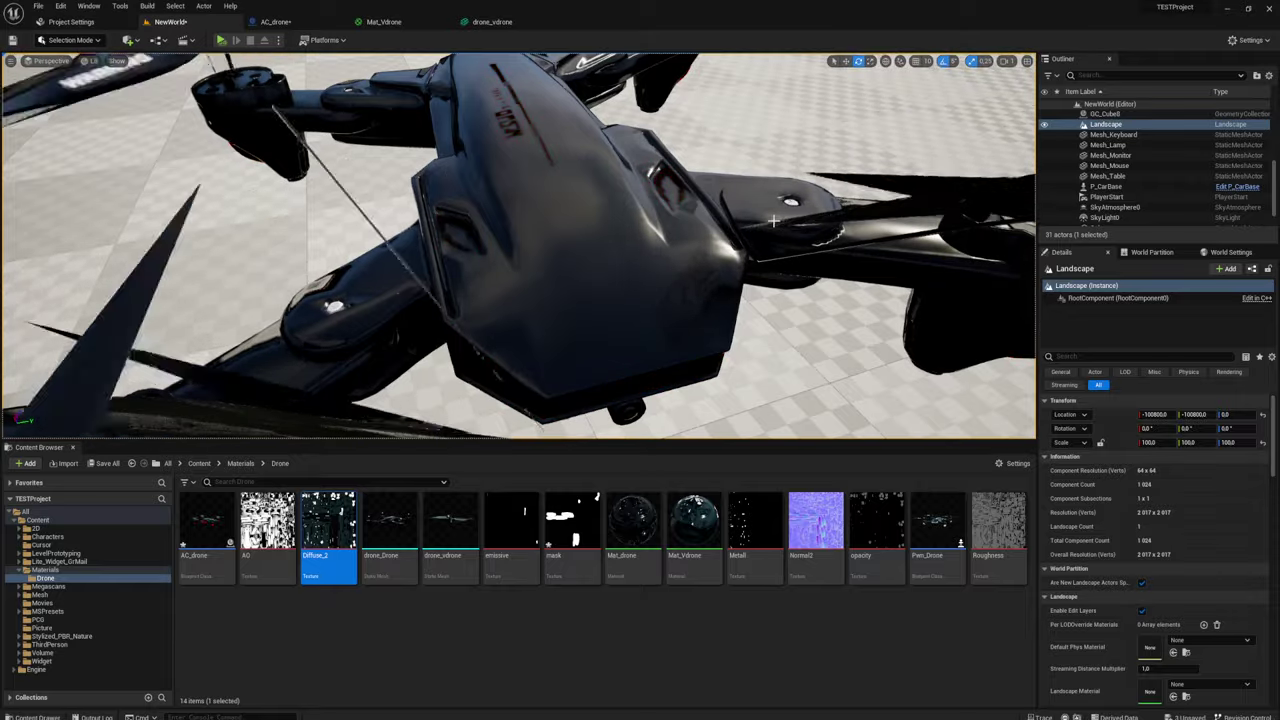
right_click_drag(782, 213, 782, 213)
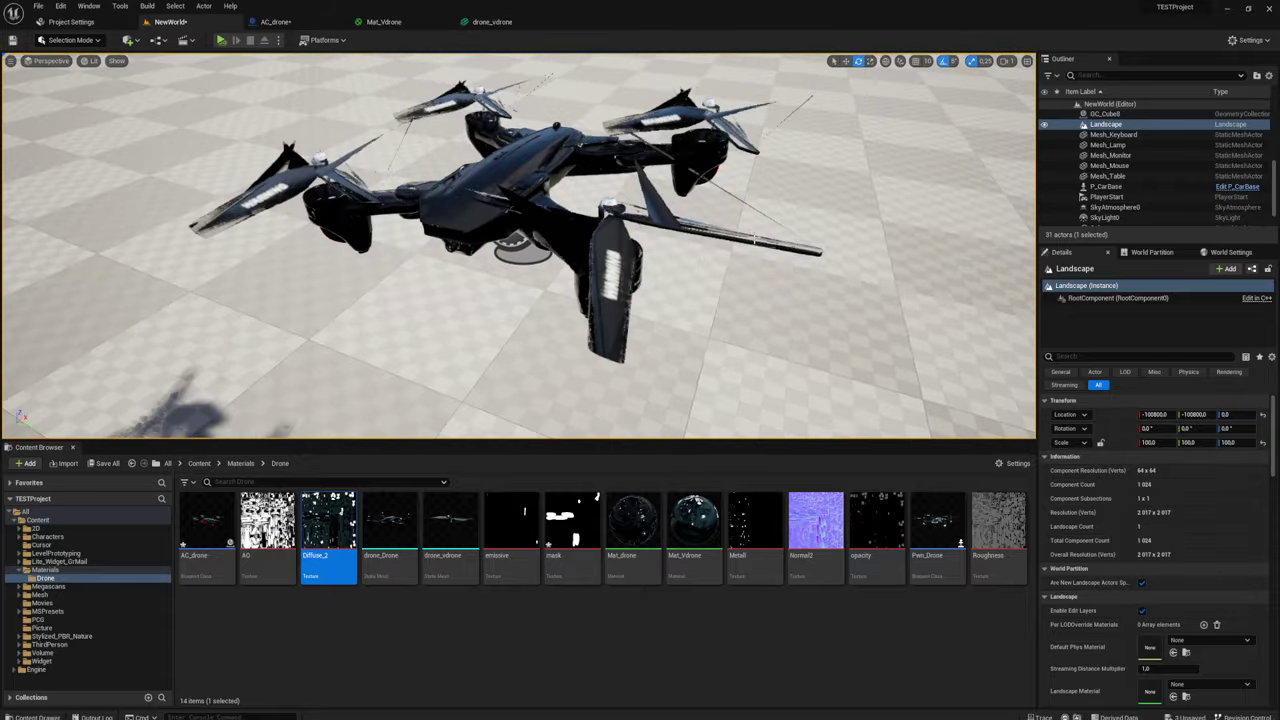
key("alt+Tab")
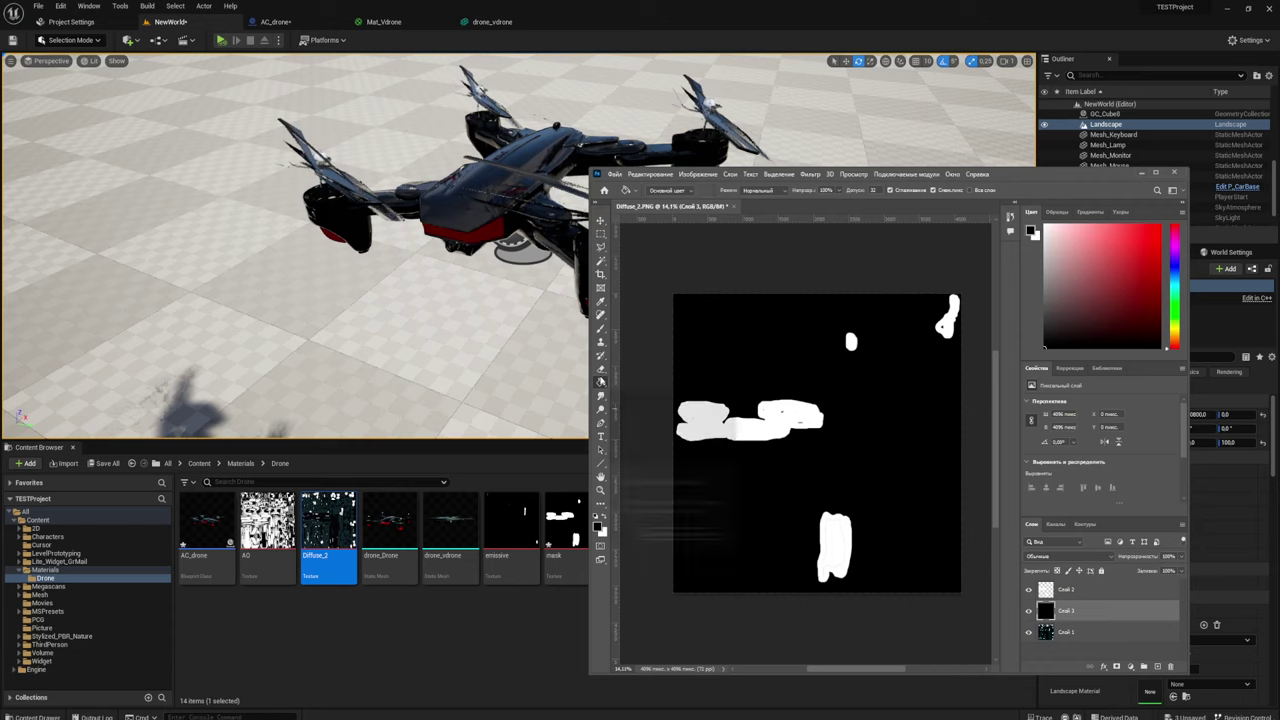
Erase the top of the left white patch on the mask's top layer with the Eraser
left_click(601, 368)
right_click(720, 402)
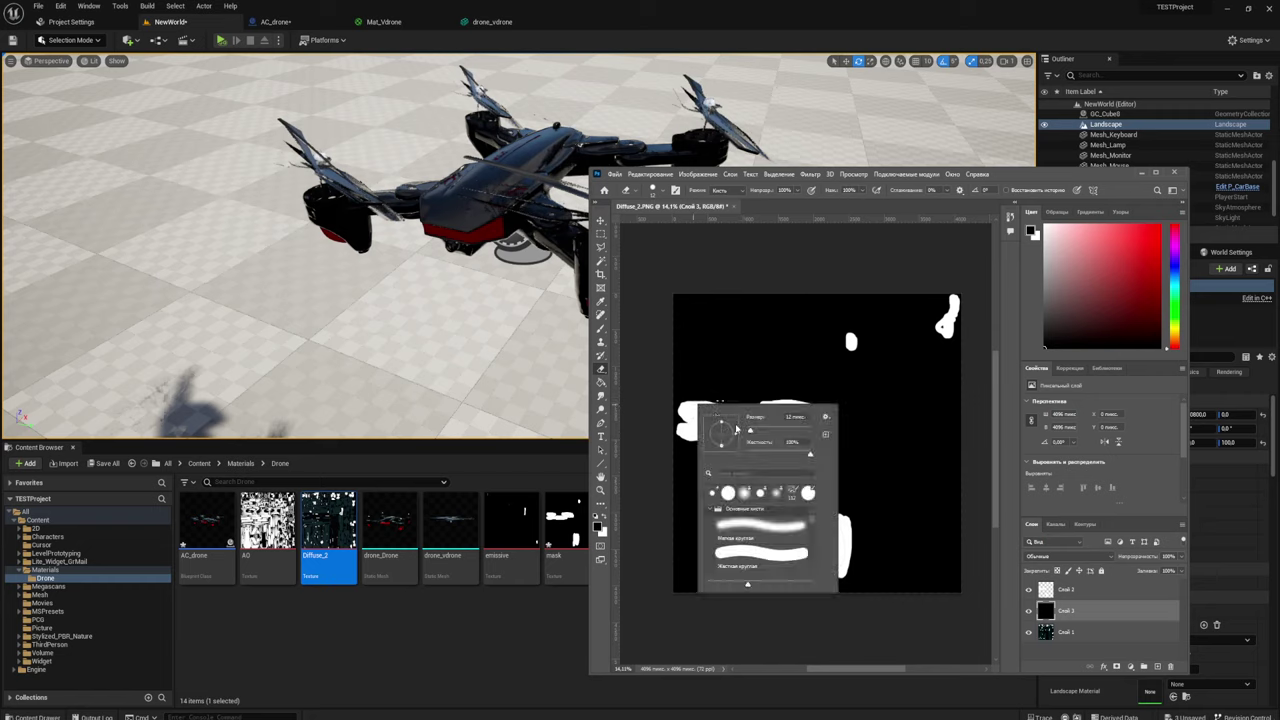
key("Return")
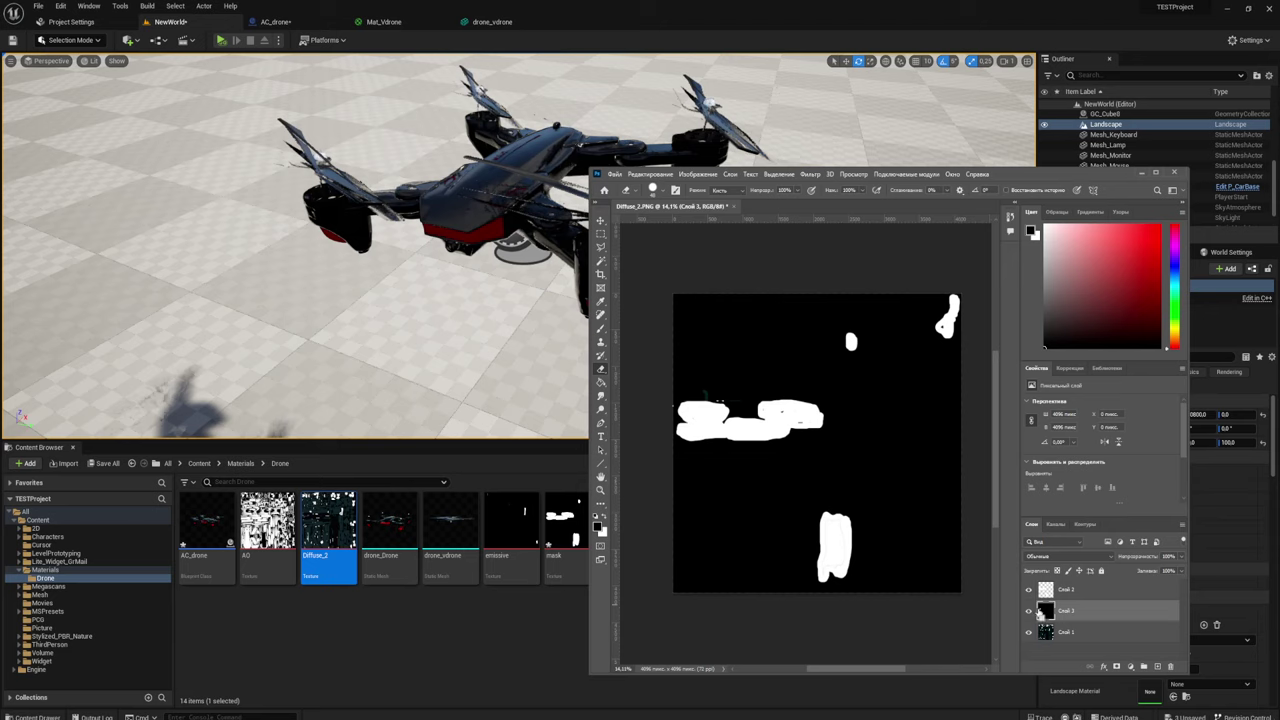
left_click(1066, 591)
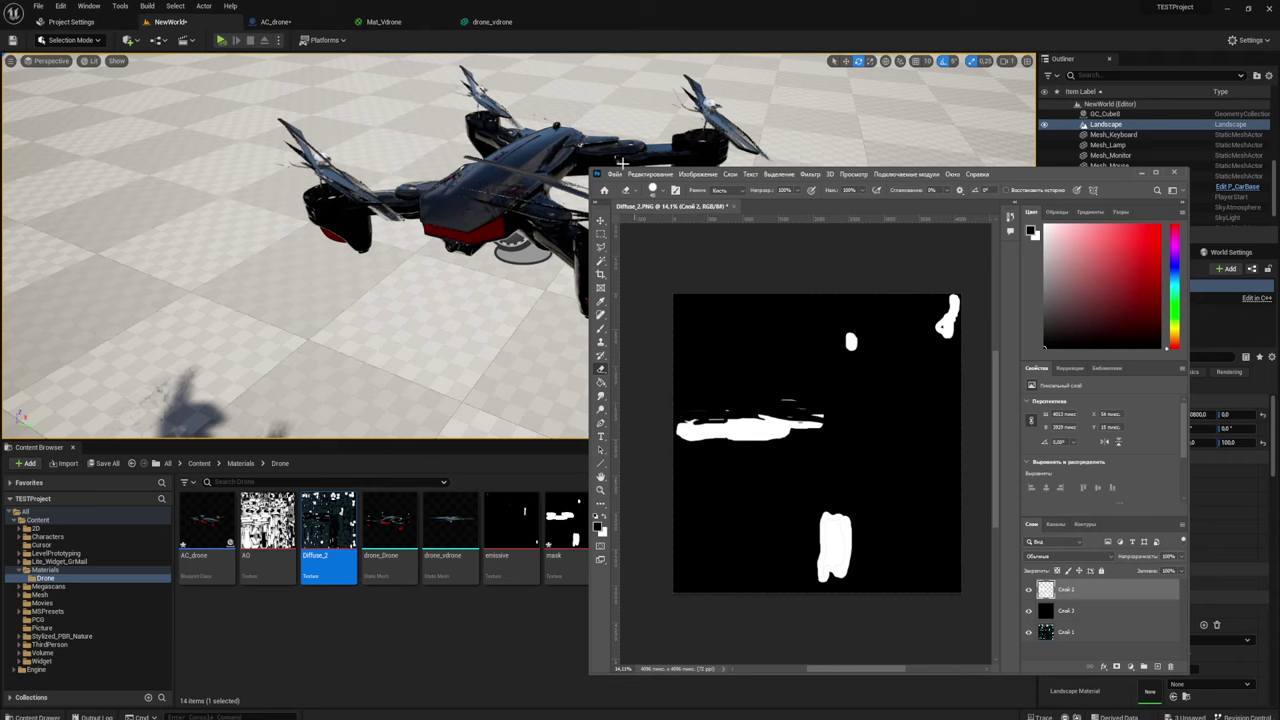
Save a PNG copy replacing mask.png on the Desktop, then select the mask texture in Unreal
left_click(614, 174)
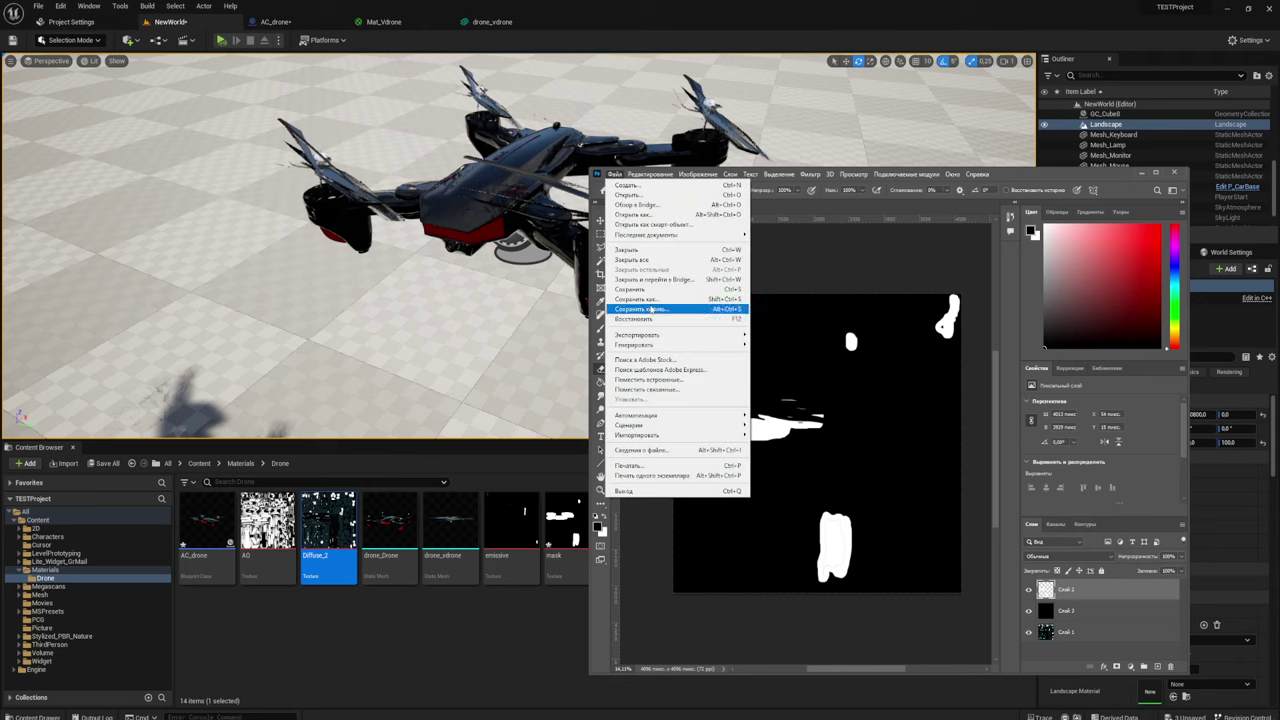
left_click(652, 303)
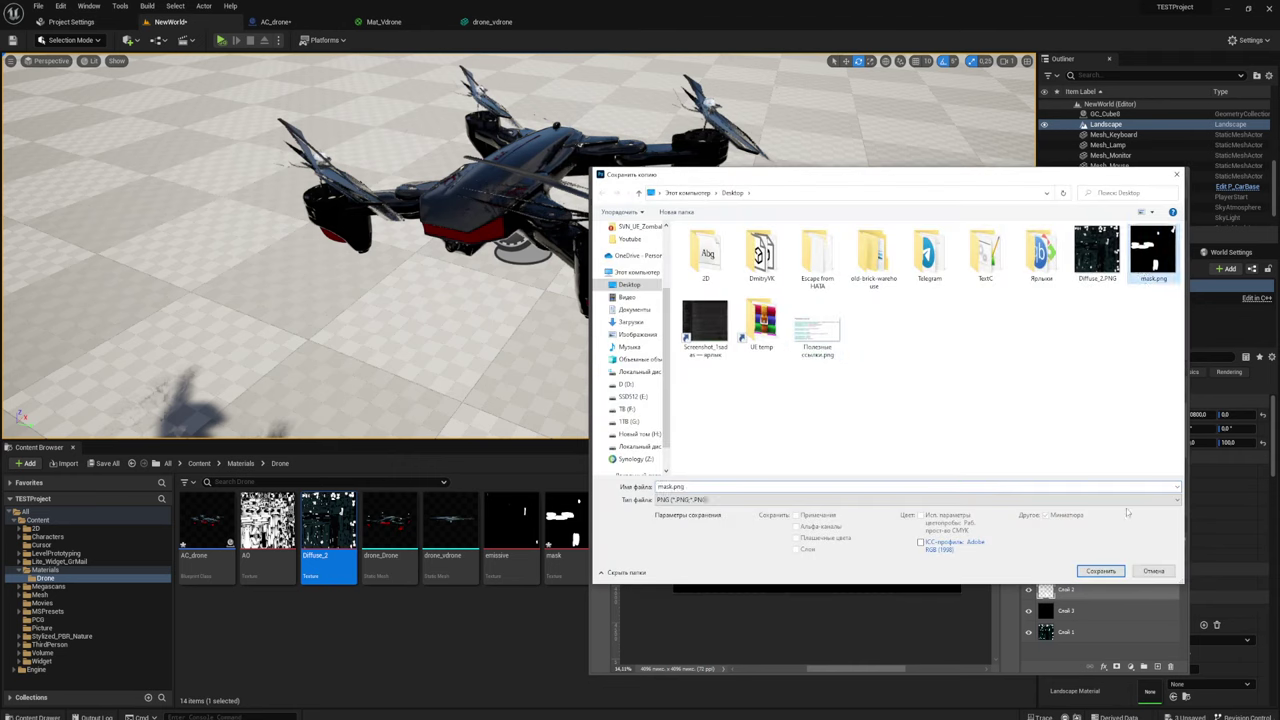
left_click(1099, 572)
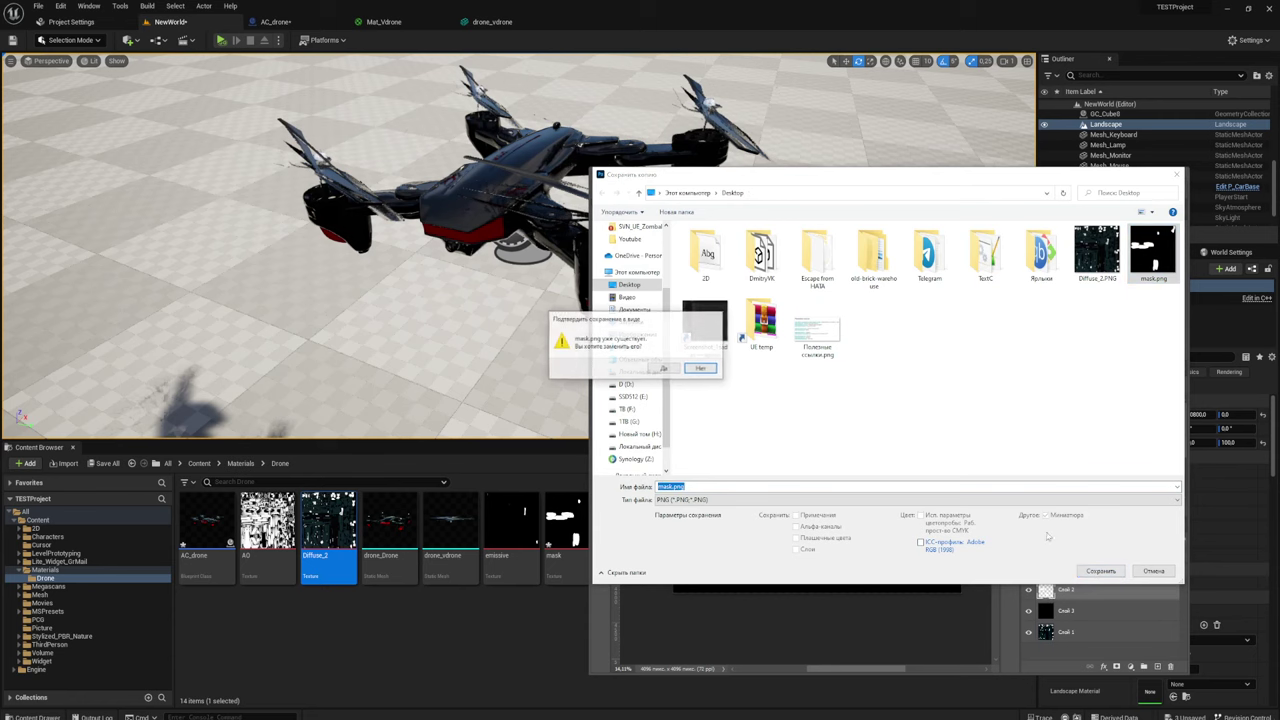
left_click(677, 369)
left_click(742, 225)
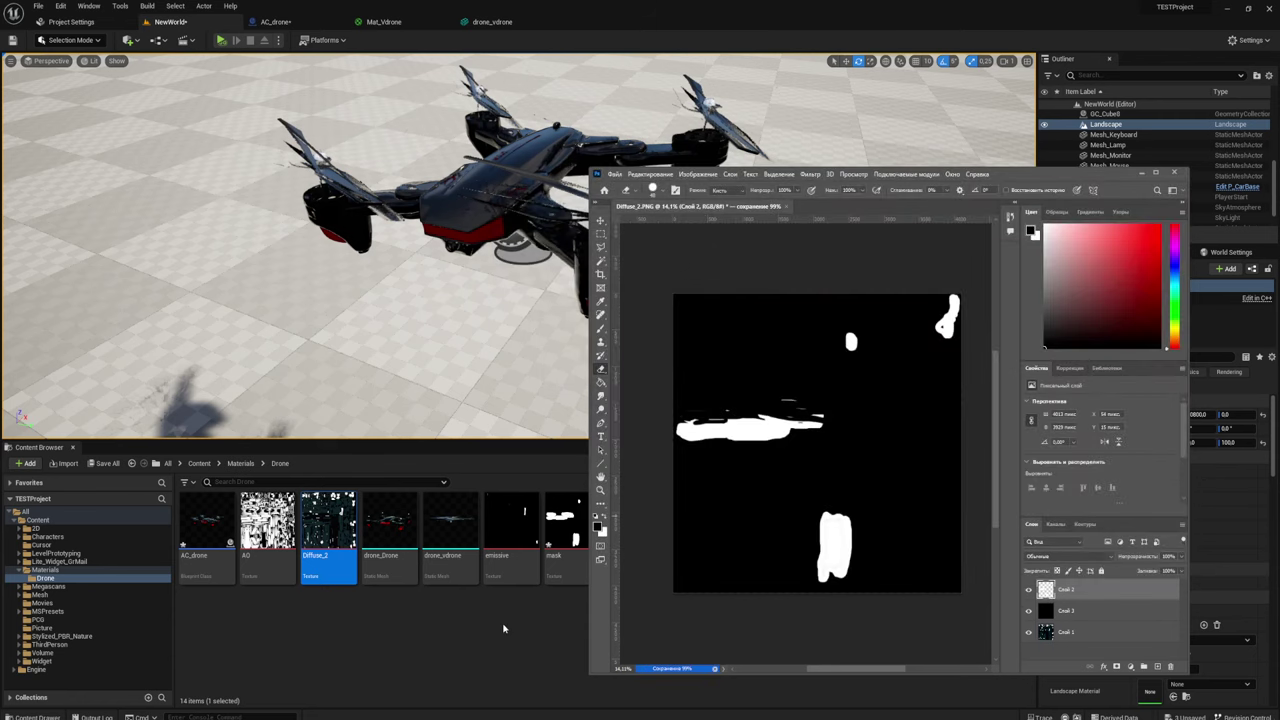
left_click(565, 520)
right_click(565, 520)
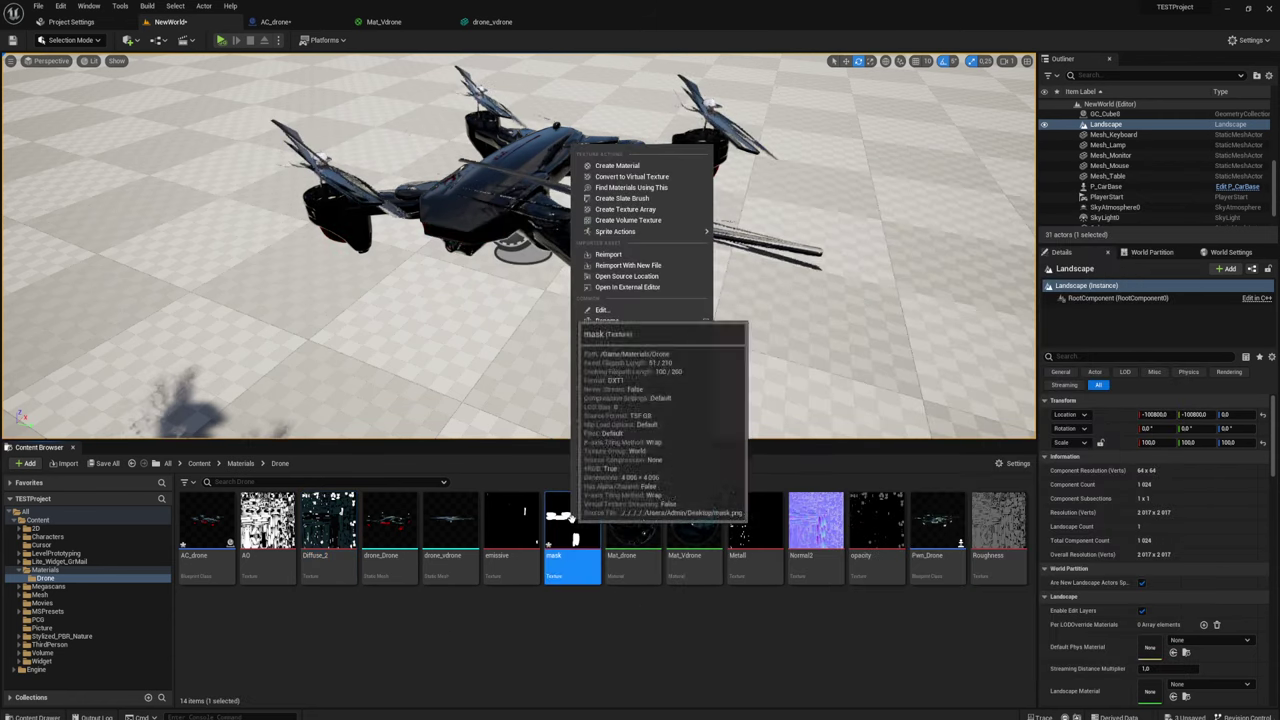
Reimport the mask texture from the updated mask.png
left_click(604, 256)
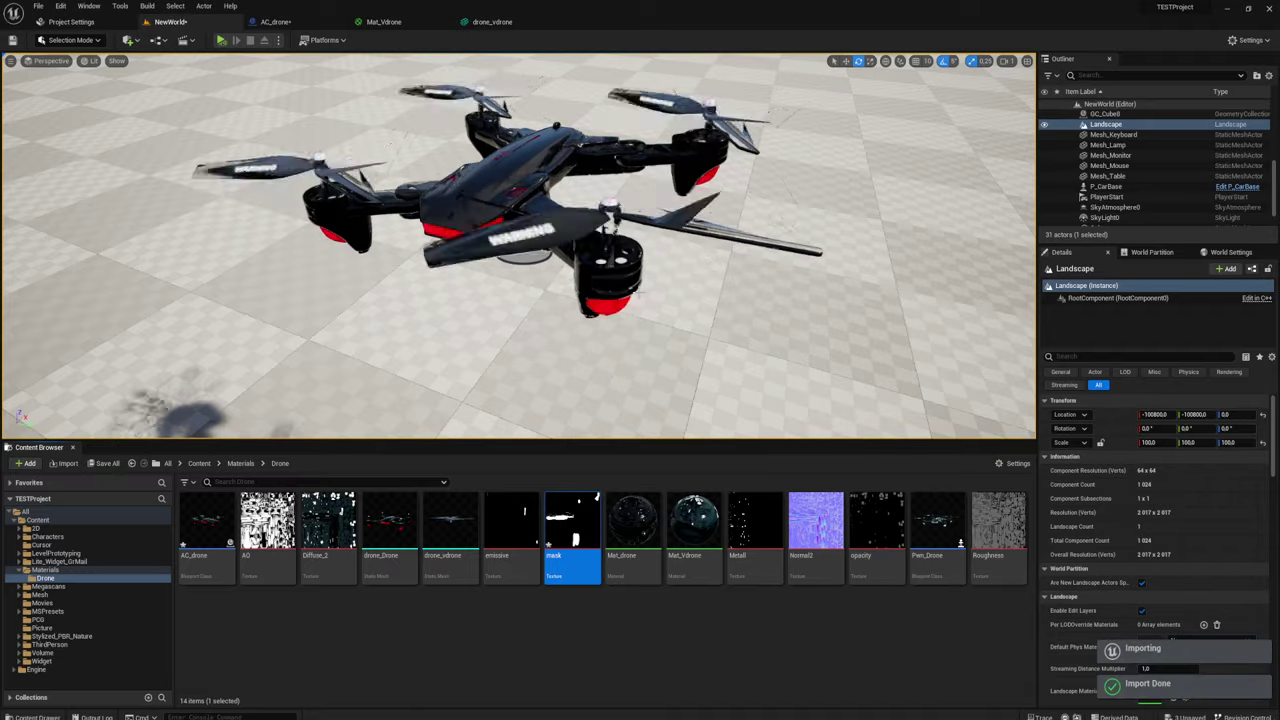